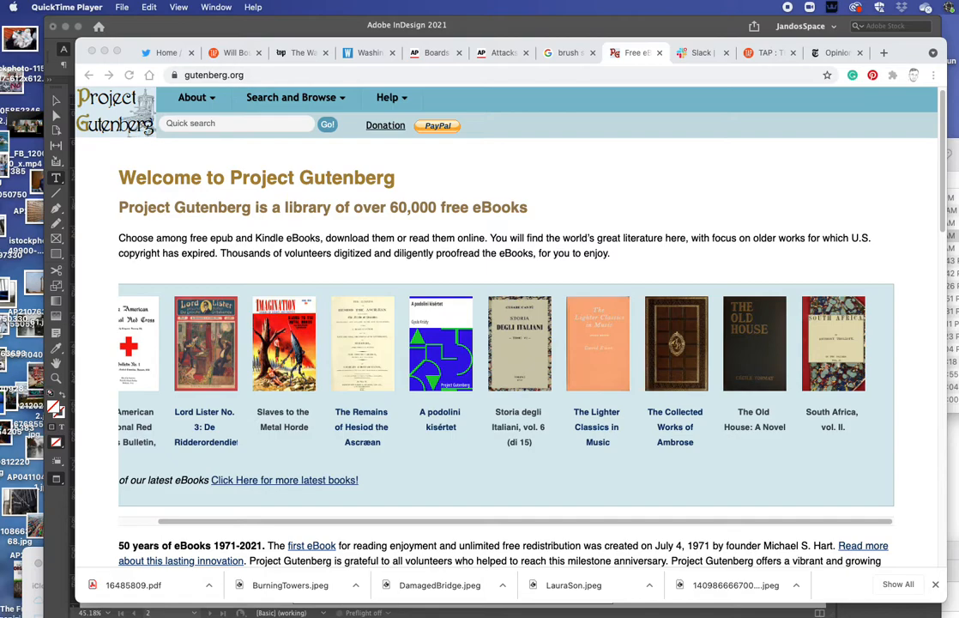
Step: Open Slaves to the Metal Horde as HTML, skim it, then return to the Gutenberg home page
scroll(206, 343, left, 2)
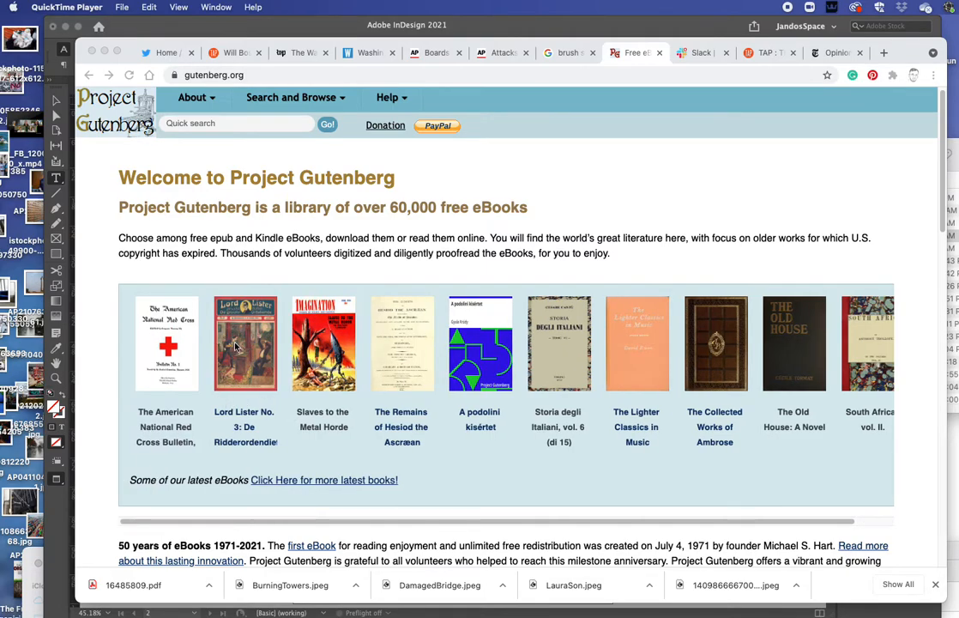
click(244, 360)
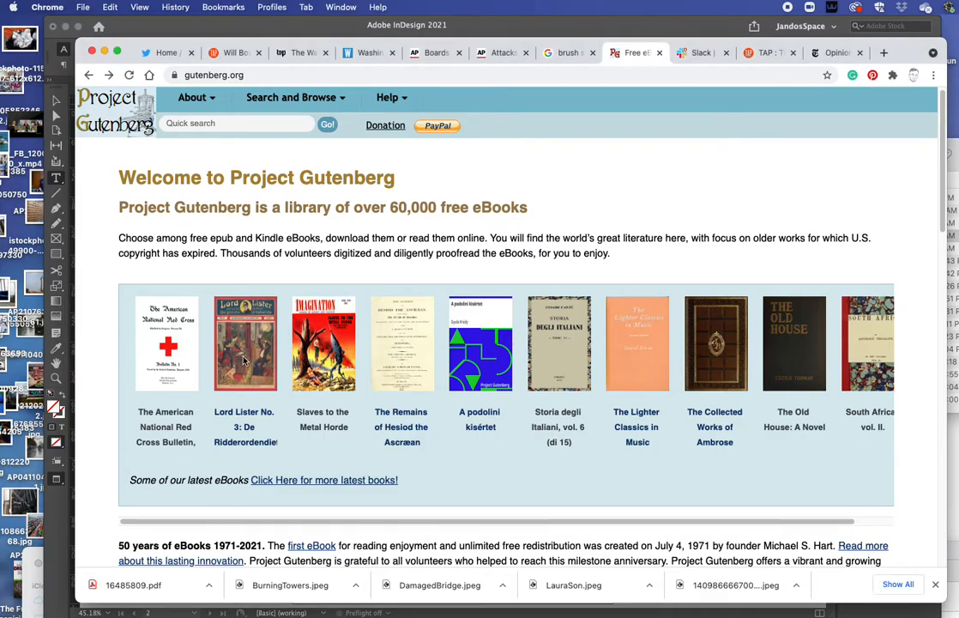
click(315, 359)
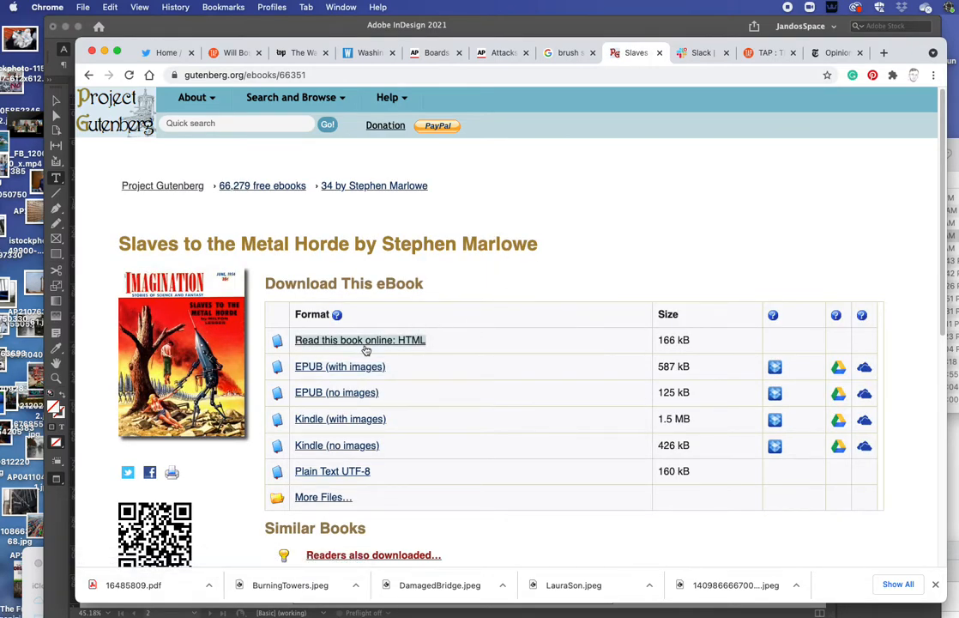
click(371, 343)
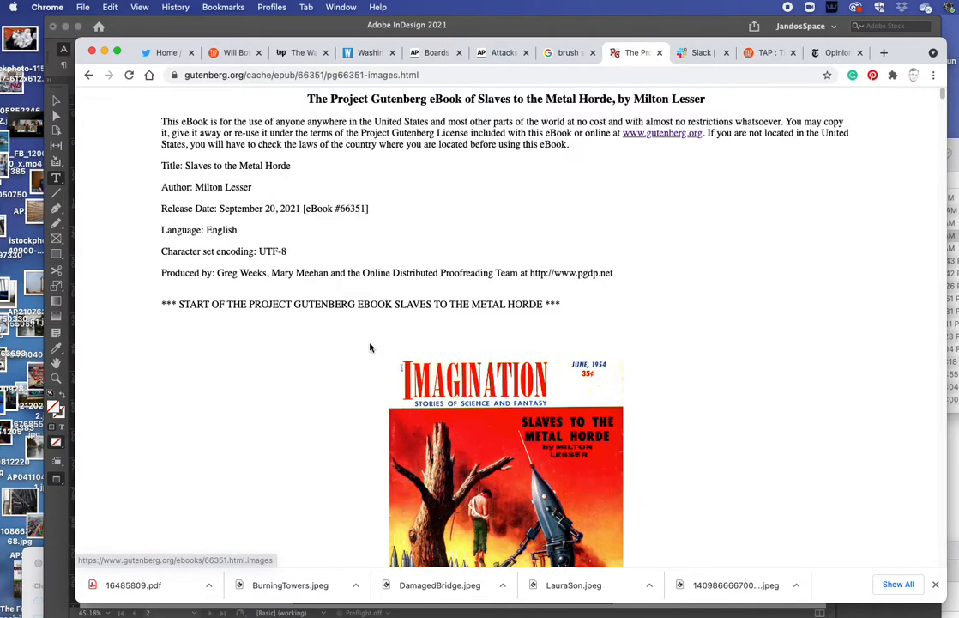
scroll(295, 372, down, 6)
scroll(296, 371, down, 10)
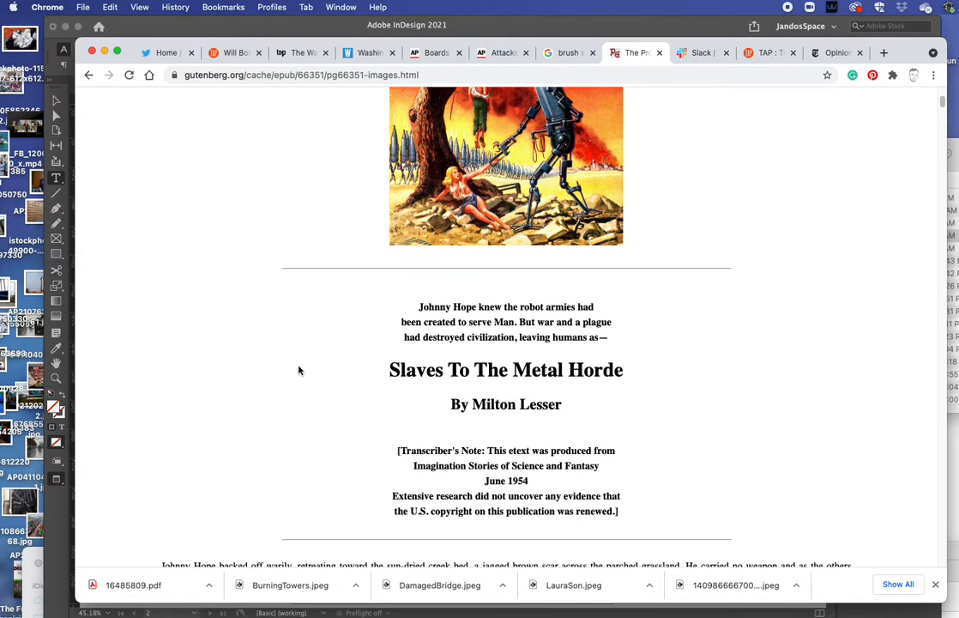
scroll(302, 371, down, 4)
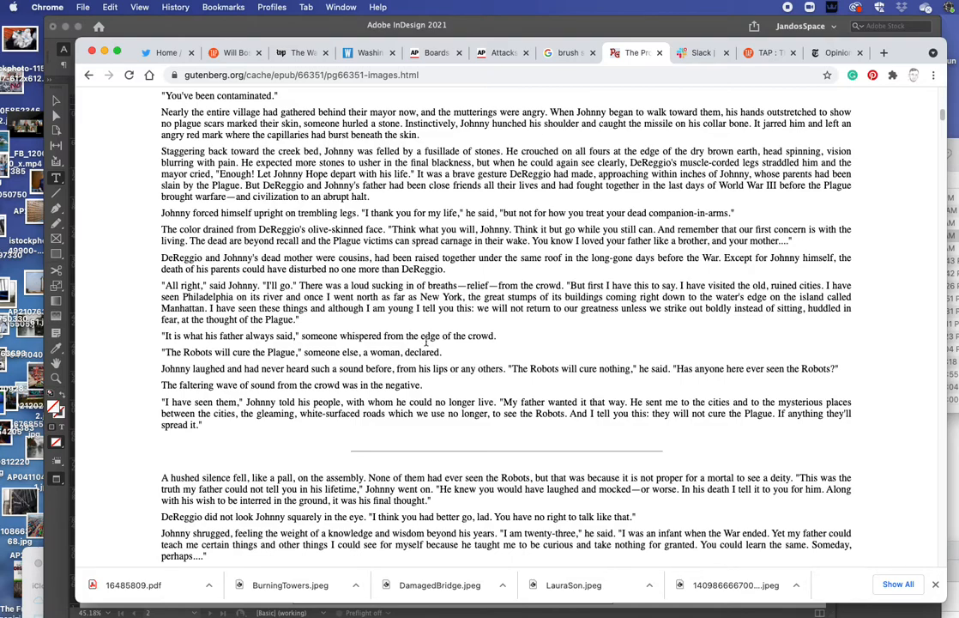
scroll(395, 371, down, 1)
scroll(395, 370, down, 2)
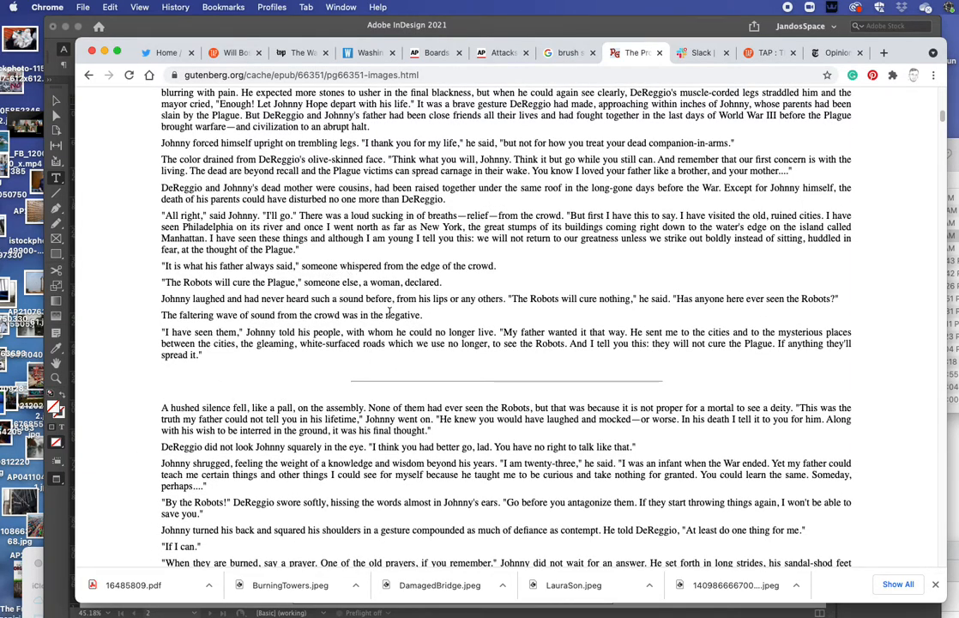
scroll(306, 315, up, 10)
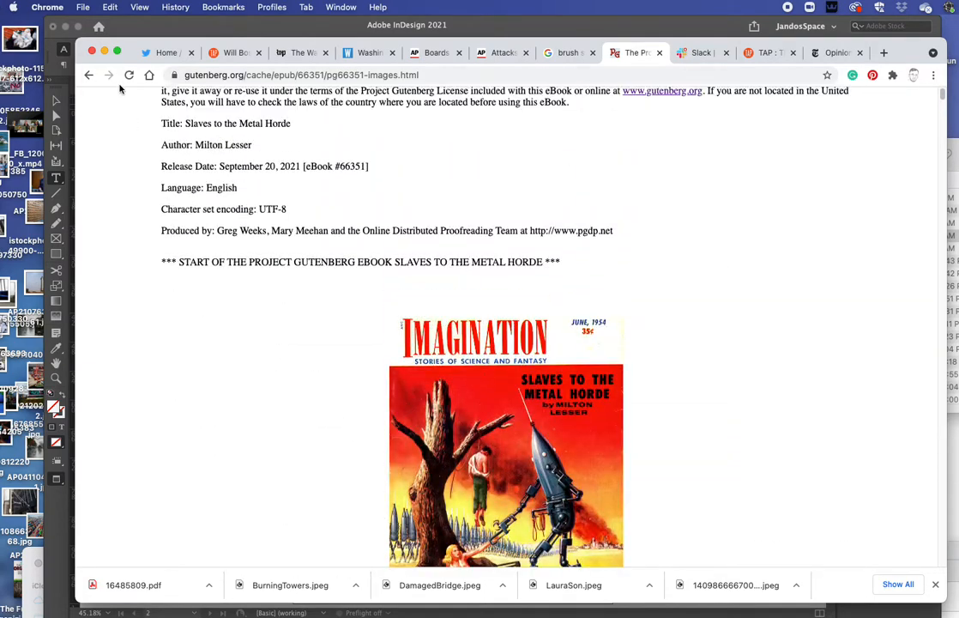
click(87, 76)
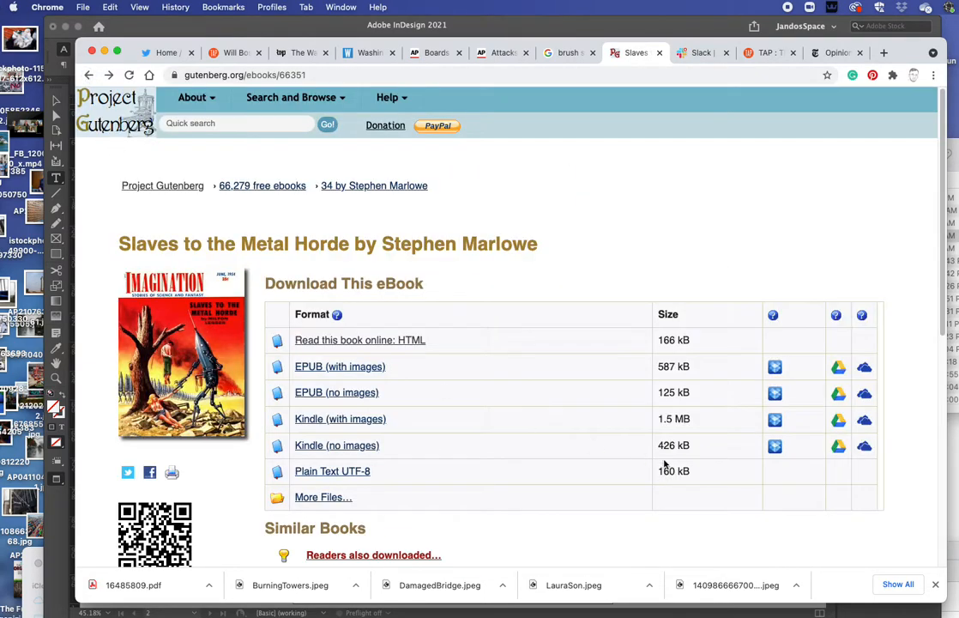
click(89, 75)
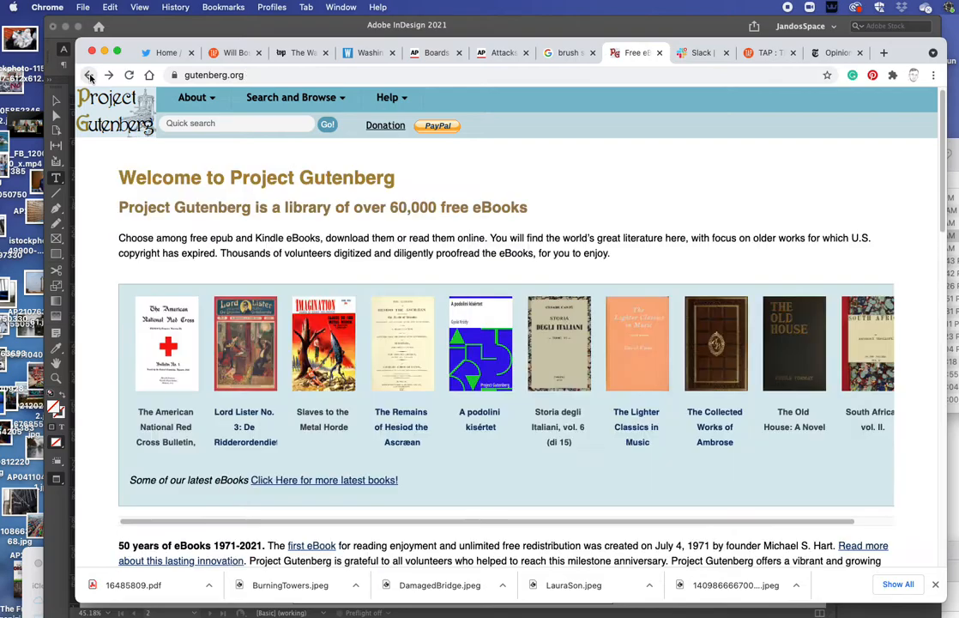
Step: Open South Africa, vol. II on Project Gutenberg and read it online as HTML
scroll(772, 421, right, 3)
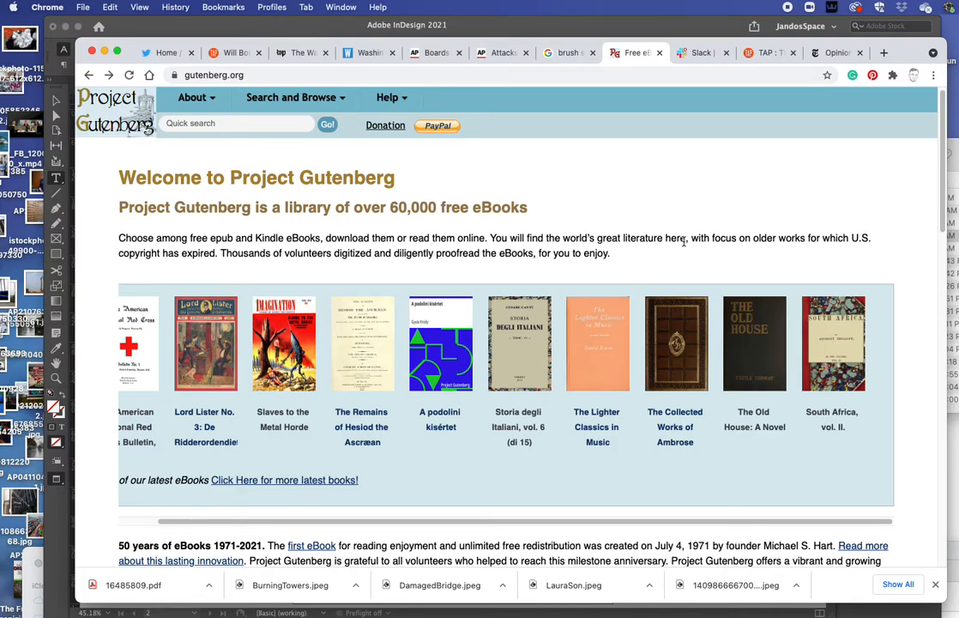
click(841, 369)
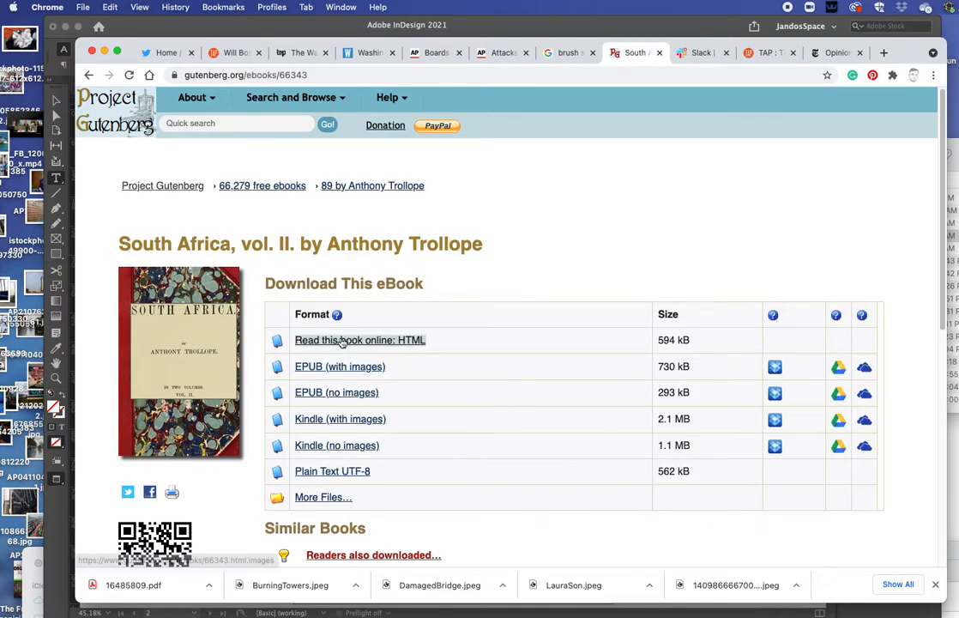
click(342, 340)
scroll(622, 421, down, 6)
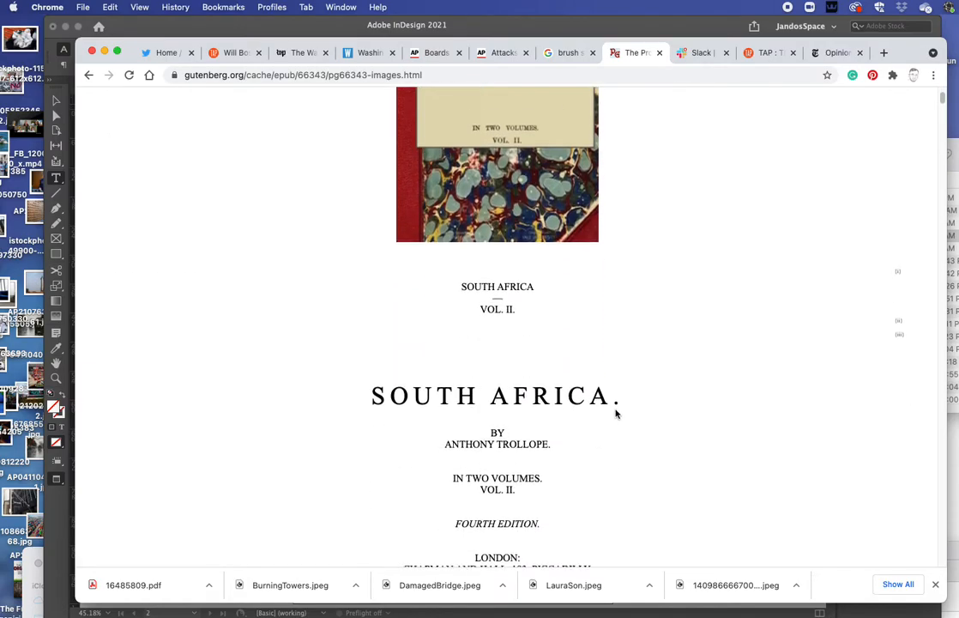
scroll(616, 412, down, 15)
scroll(518, 383, down, 15)
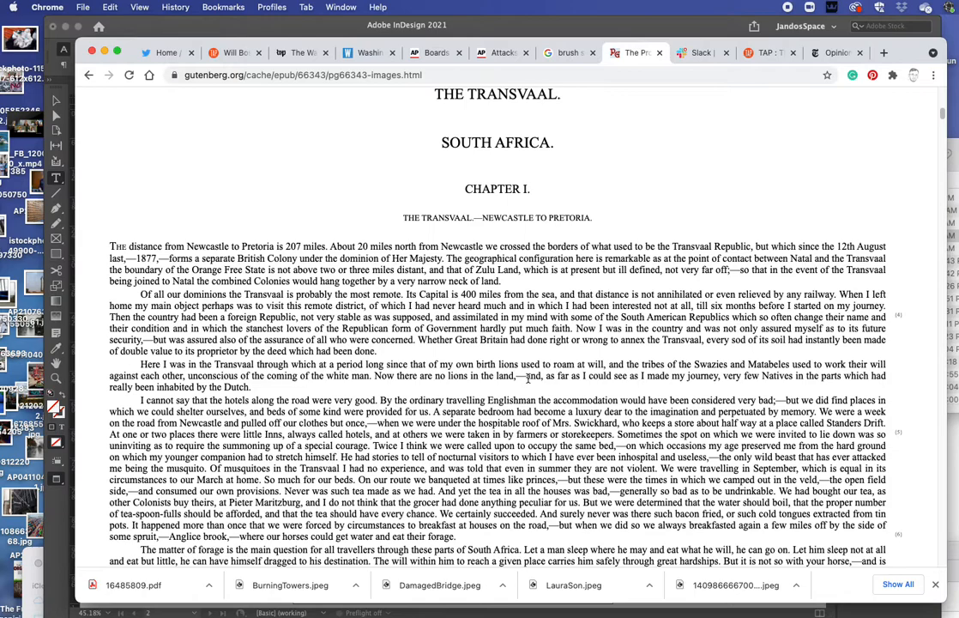
scroll(528, 377, up, 2)
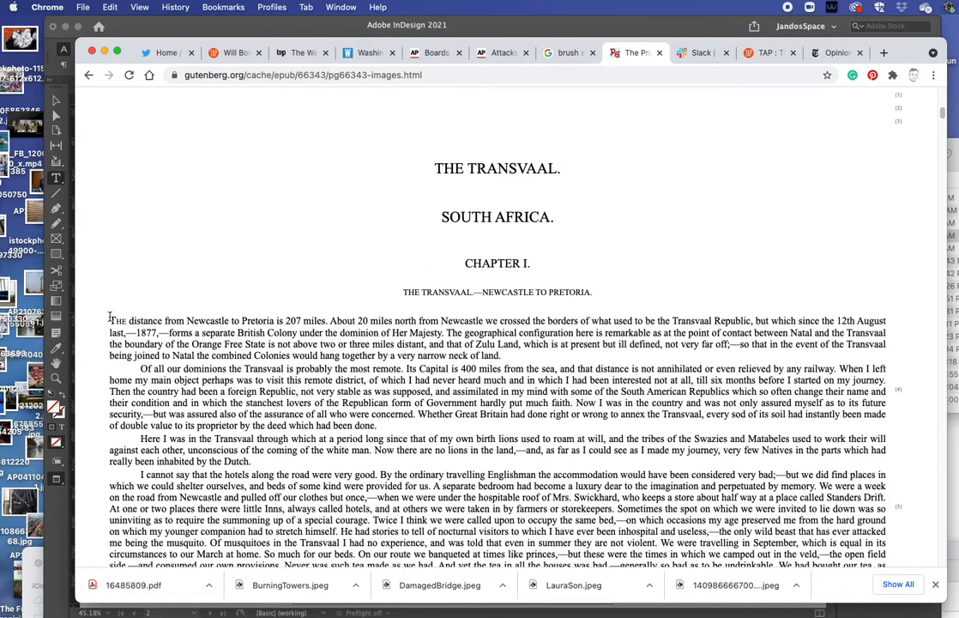
Step: Select the Chapter I text from its start through the end, then return to InDesign
drag(110, 318, 528, 142)
scroll(574, 506, down, 15)
scroll(578, 483, down, 15)
scroll(329, 158, down, 1)
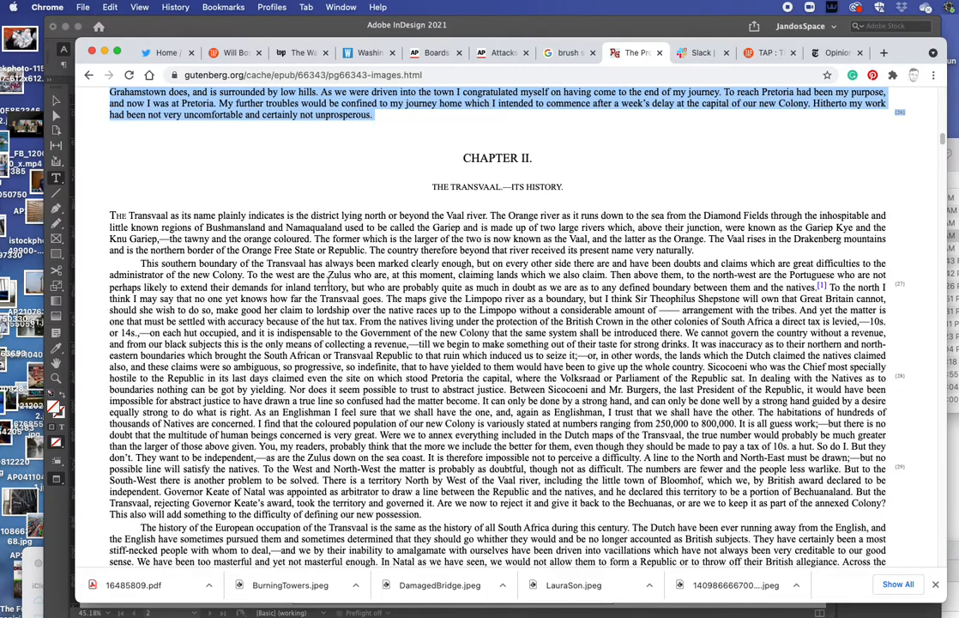
click(323, 30)
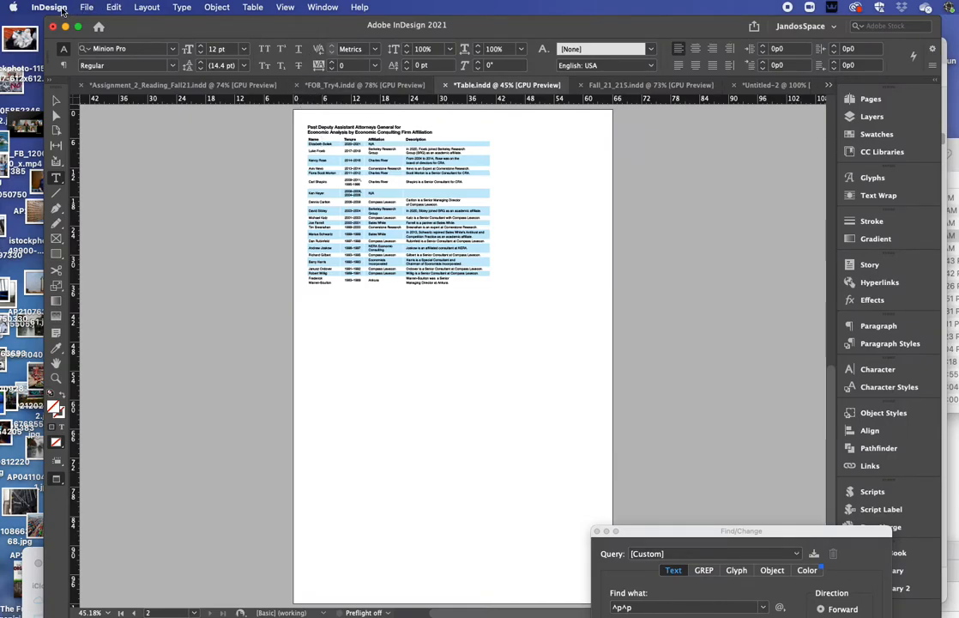
Step: Open the New Document dialog via File > New > Document and move it to the upper left
click(86, 7)
mouse_move(89, 25)
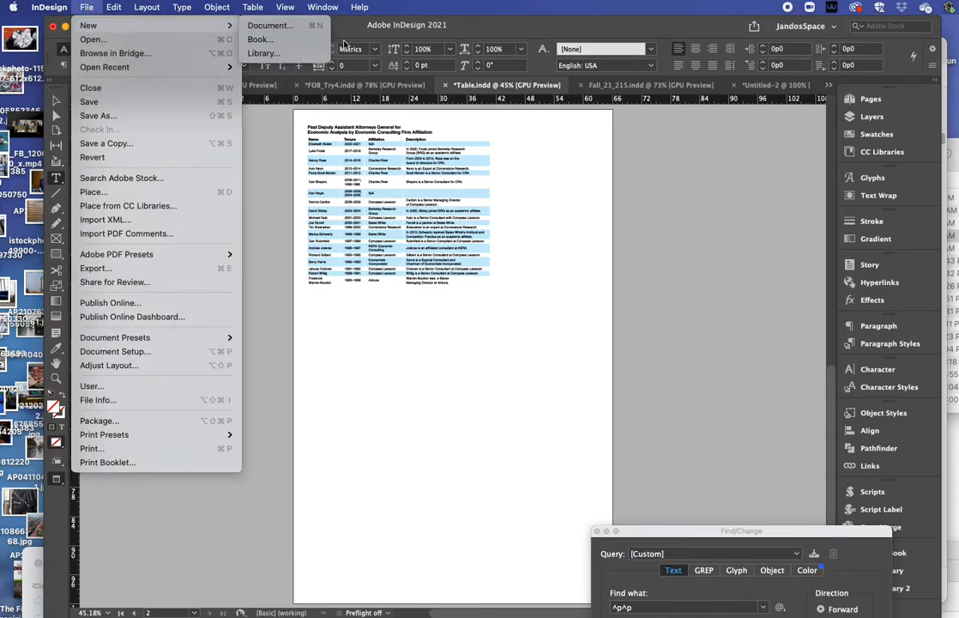
click(296, 25)
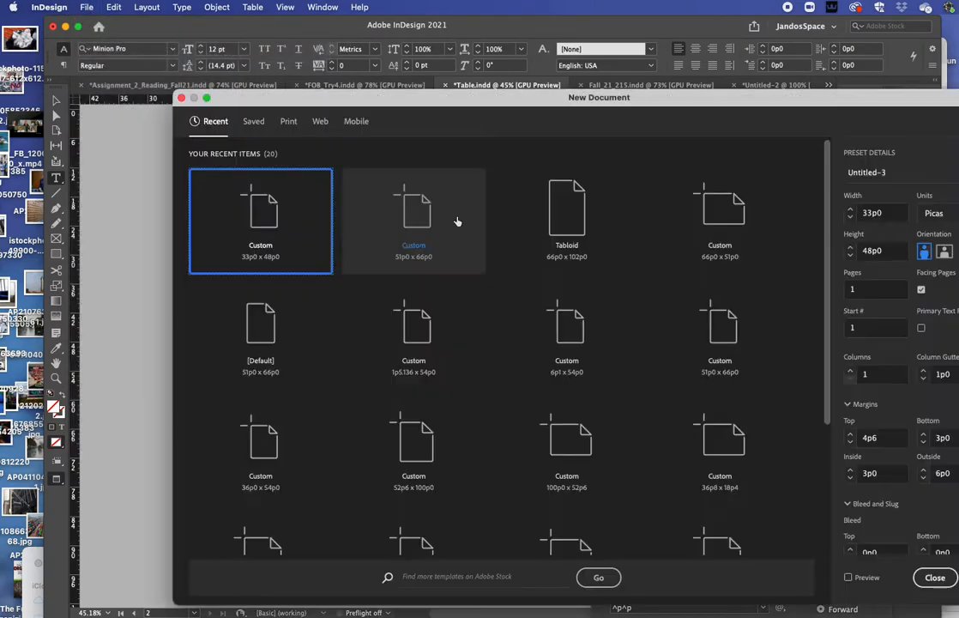
drag(450, 96, 350, 53)
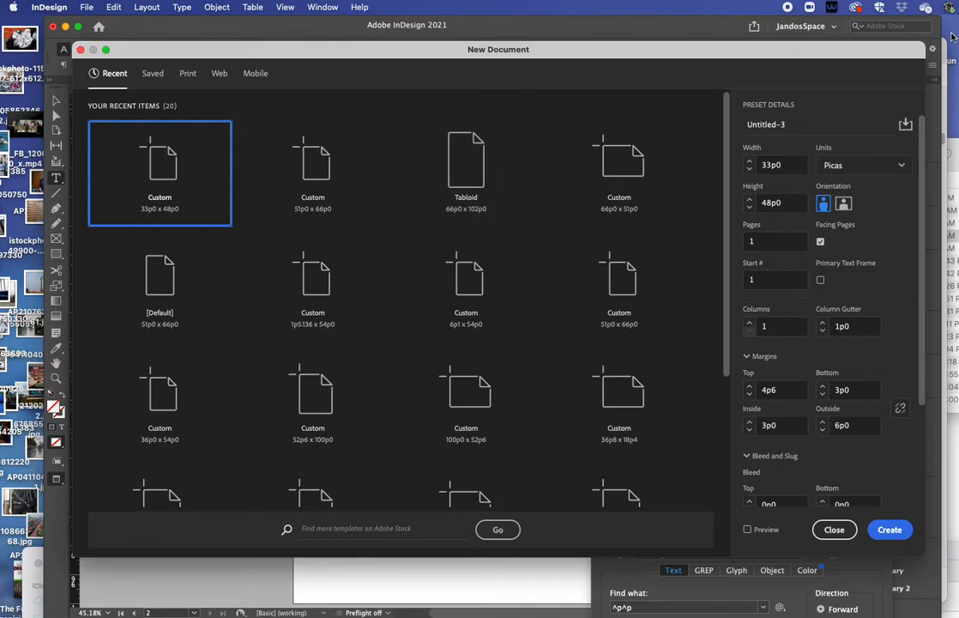
Step: Switch the document units to Inches, keeping 5.5 in width, 8 in height and Facing Pages on
click(829, 166)
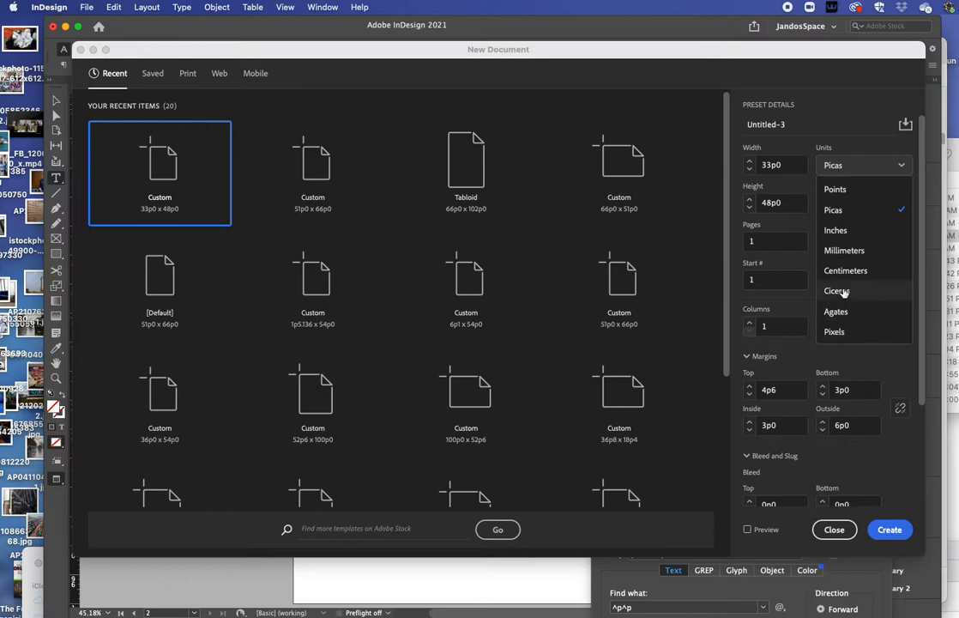
click(835, 230)
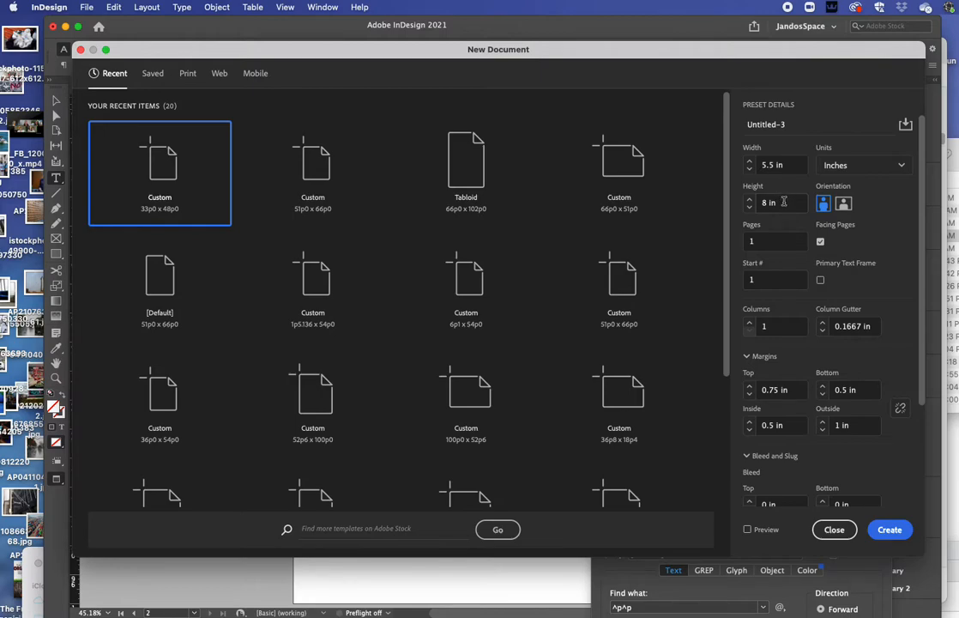
click(749, 206)
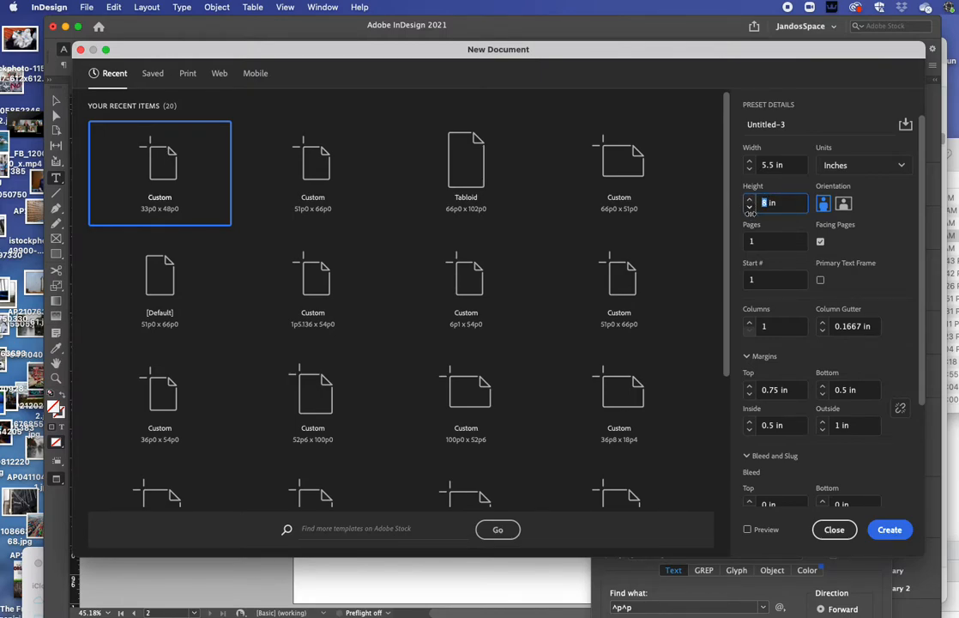
click(749, 199)
click(749, 209)
click(768, 163)
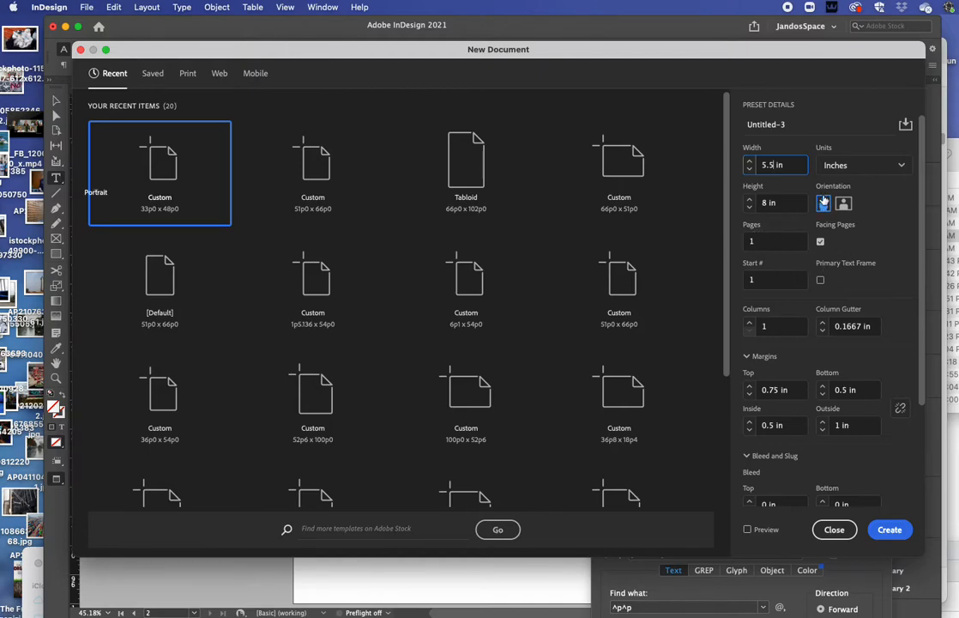
click(820, 243)
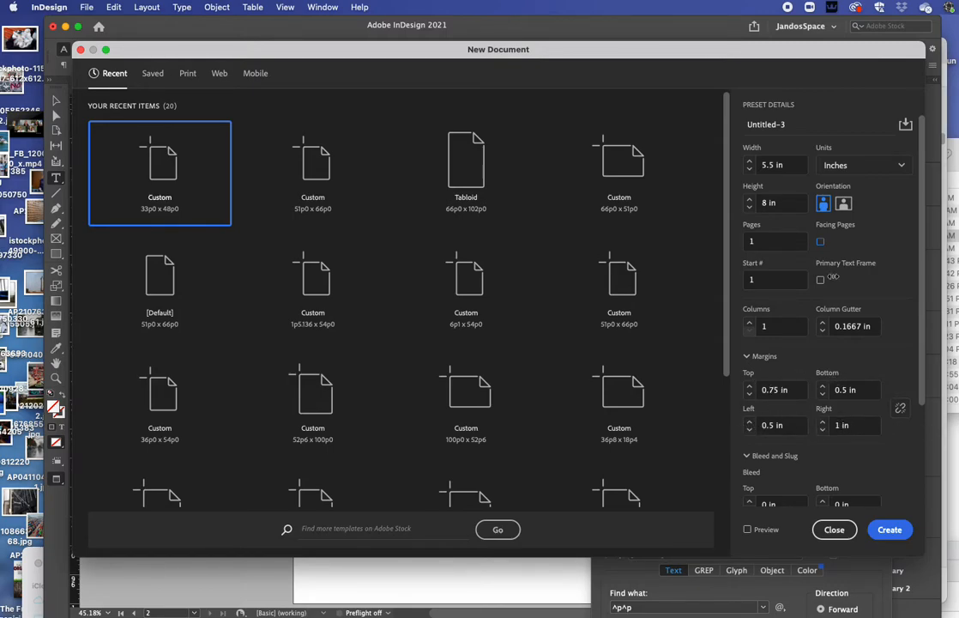
click(821, 243)
Step: Enter 1 in for the Top margin and 0 in for the Inside margin
double_click(774, 389)
text(1)
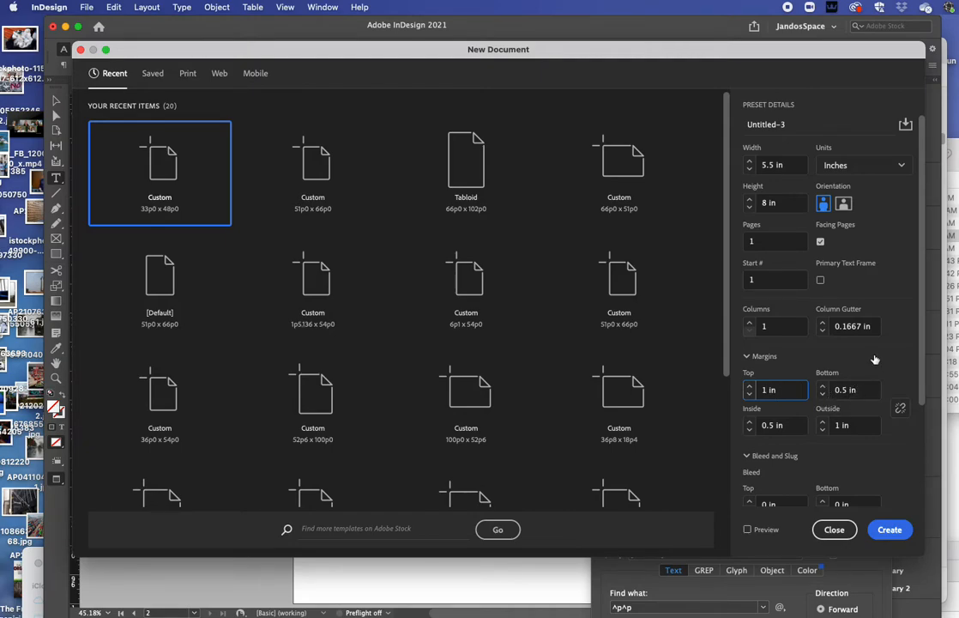
click(843, 390)
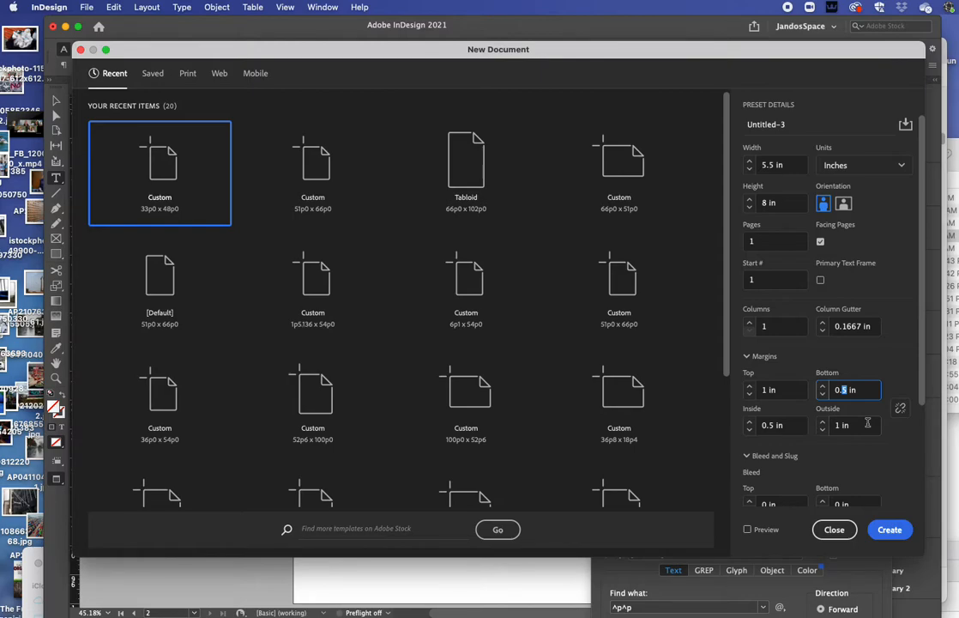
click(845, 425)
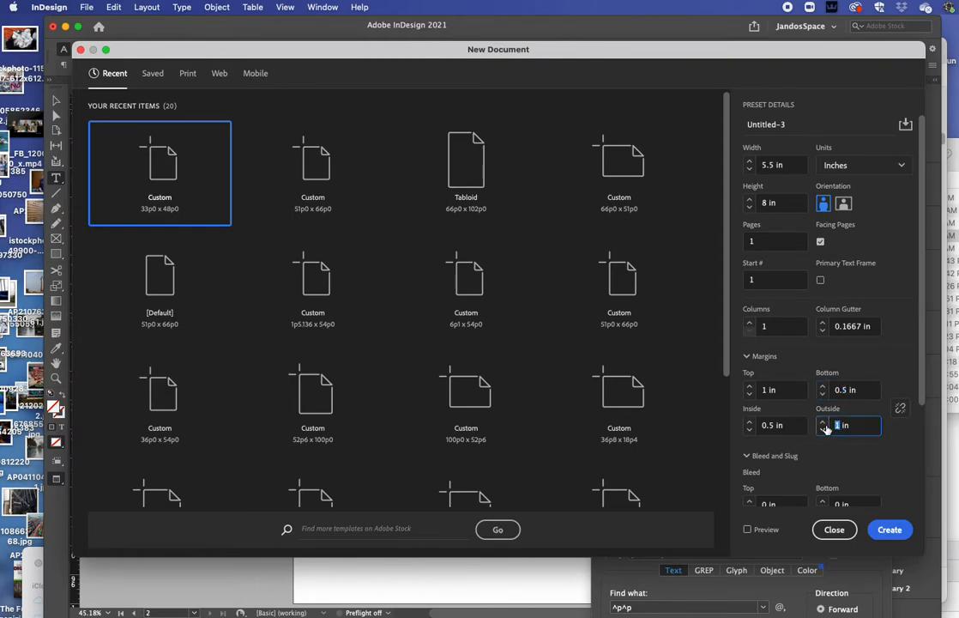
click(774, 425)
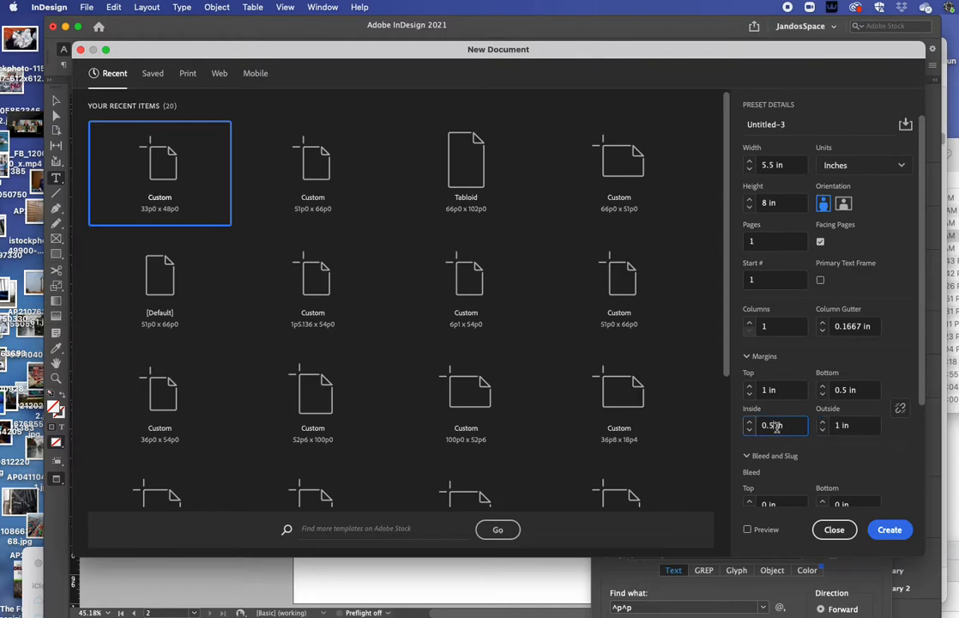
key(BackSpace)
key(BackSpace)
scroll(793, 427, down, 3)
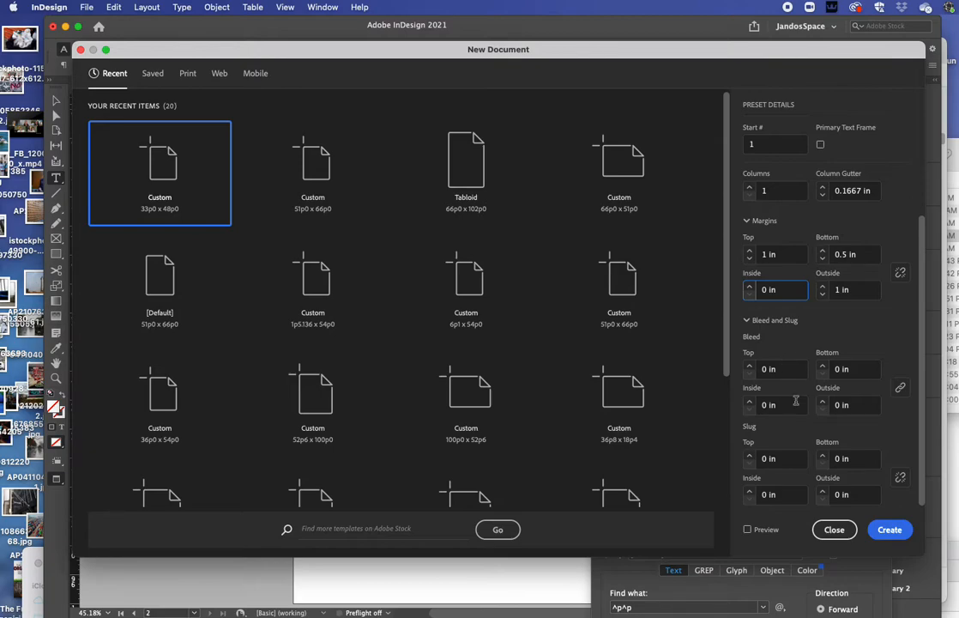
scroll(770, 429, up, 3)
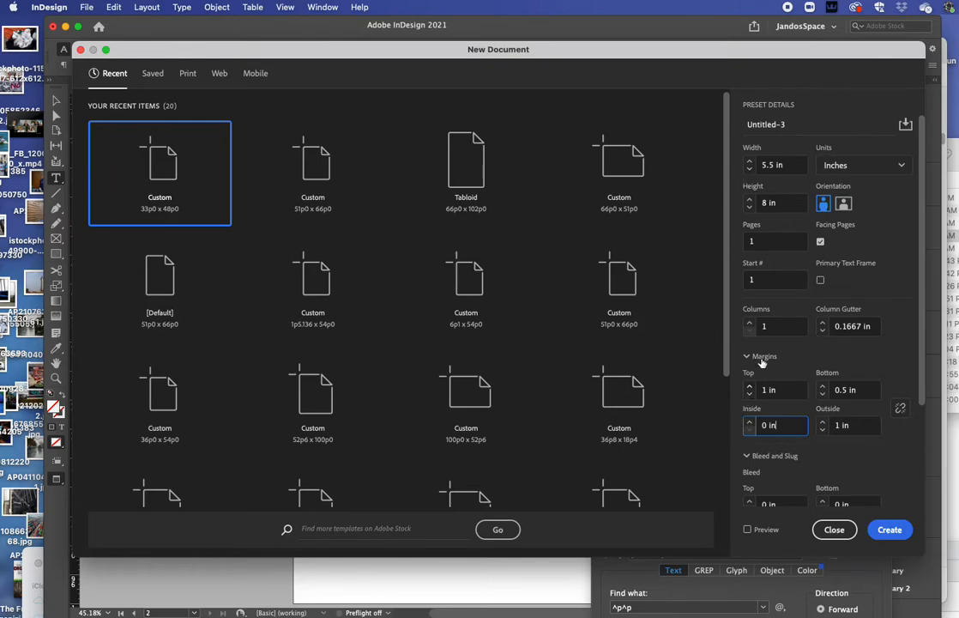
scroll(763, 291, down, 3)
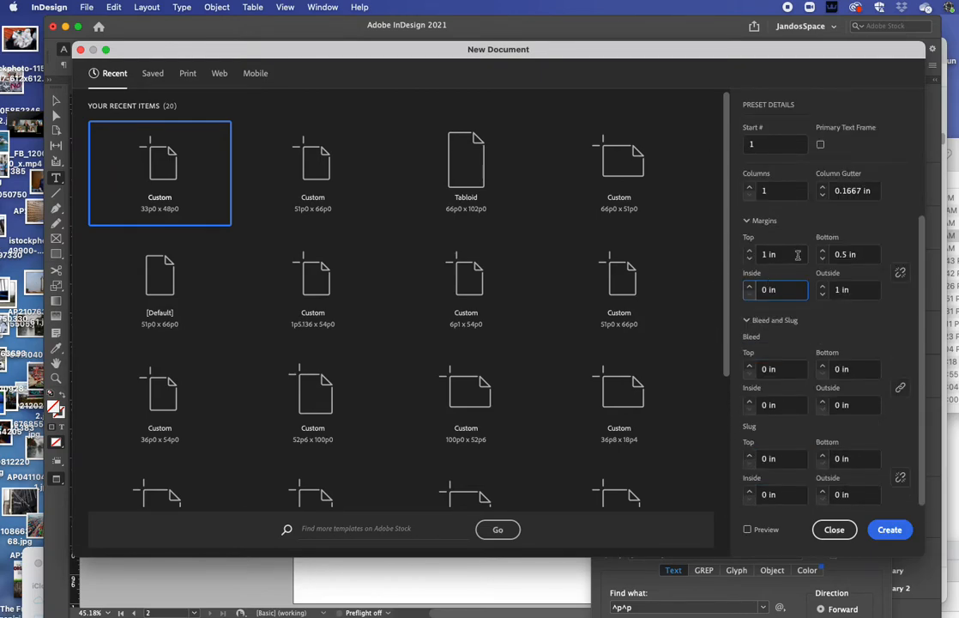
Step: Create the blank 5.5 × 8 in document and show the Pages panel
click(891, 529)
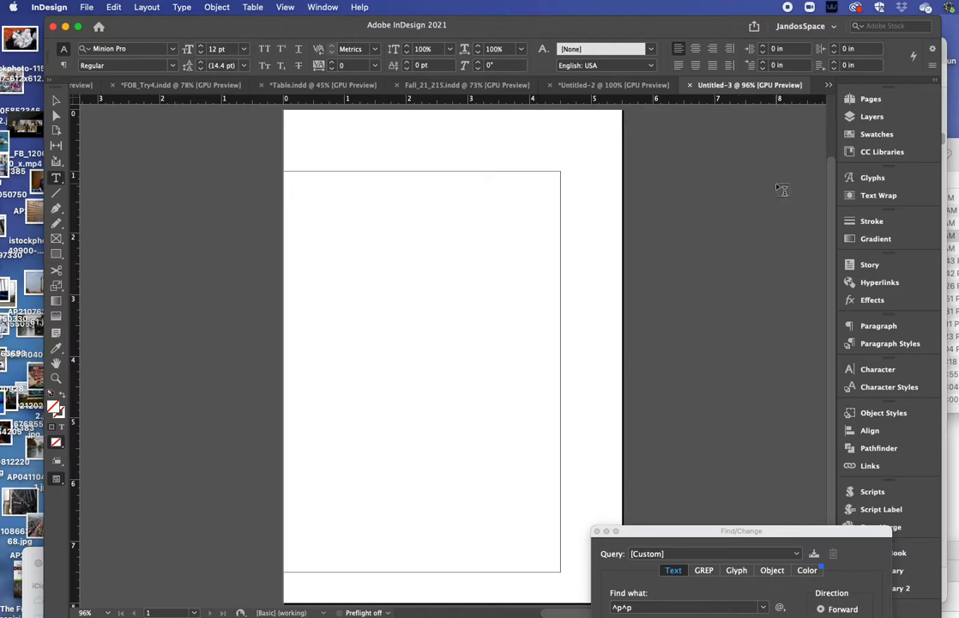
click(861, 99)
click(800, 29)
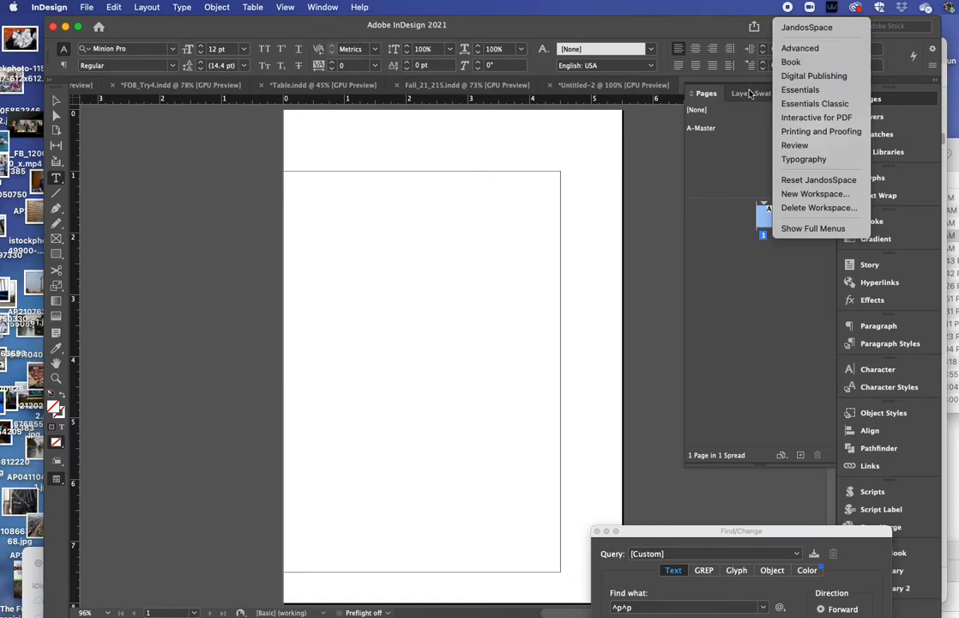
Step: Try the Essentials workspace, then settle on the Typography workspace
click(813, 91)
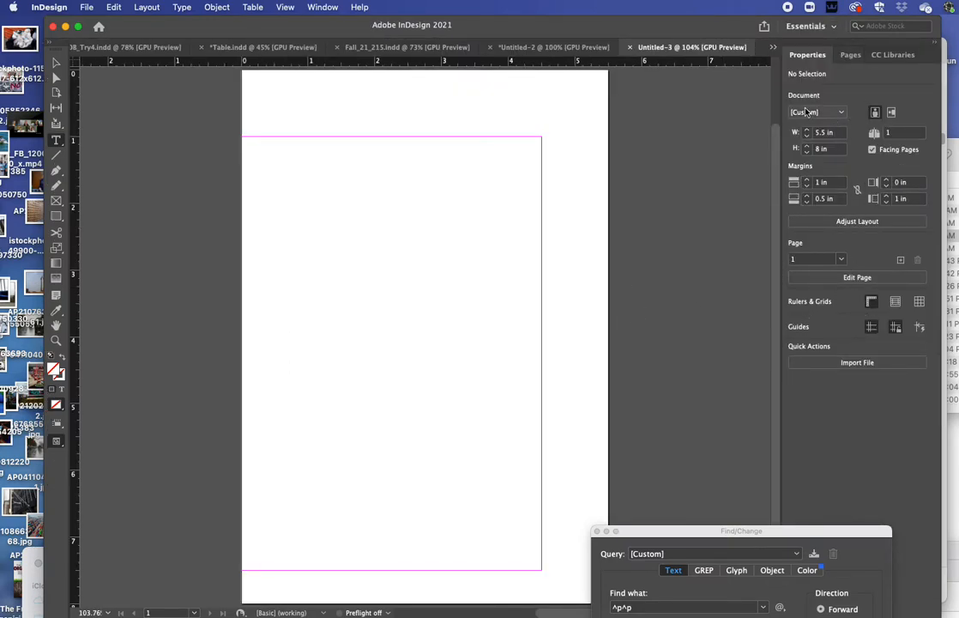
click(810, 26)
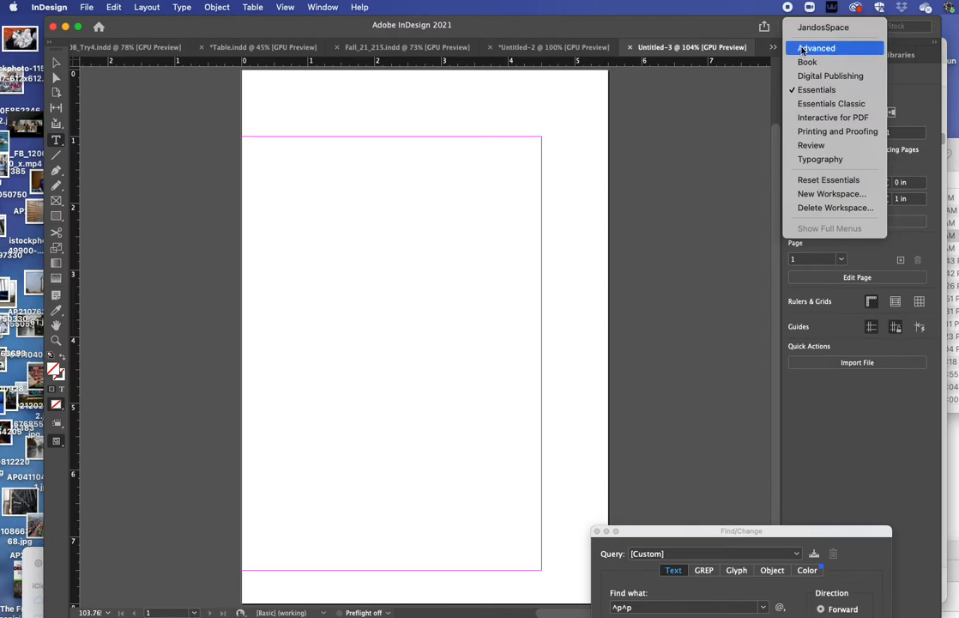
click(799, 160)
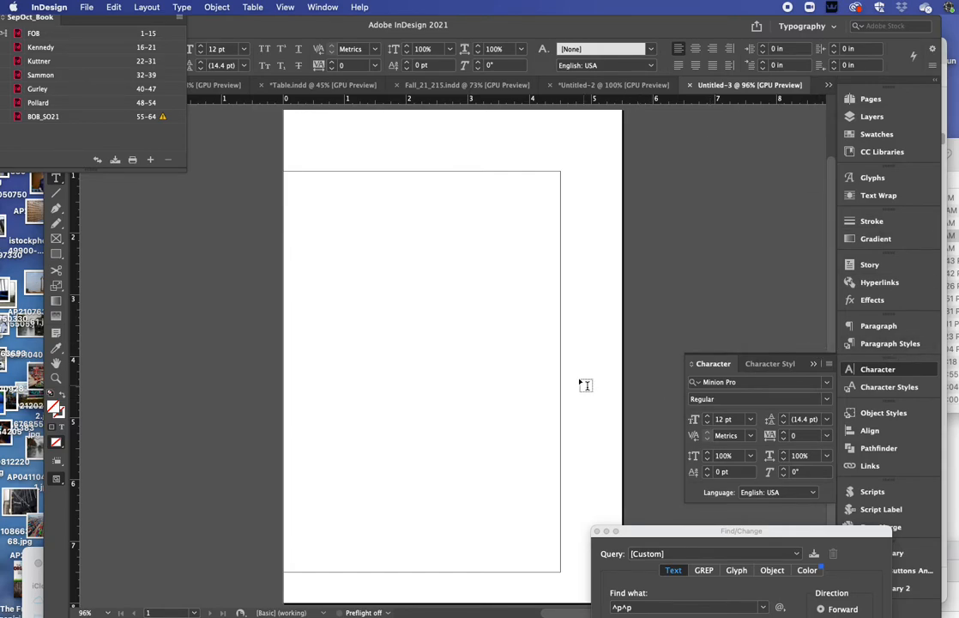
Step: Drag the A-Master spread below page 1 in the Pages panel to add pages 2–3
click(848, 98)
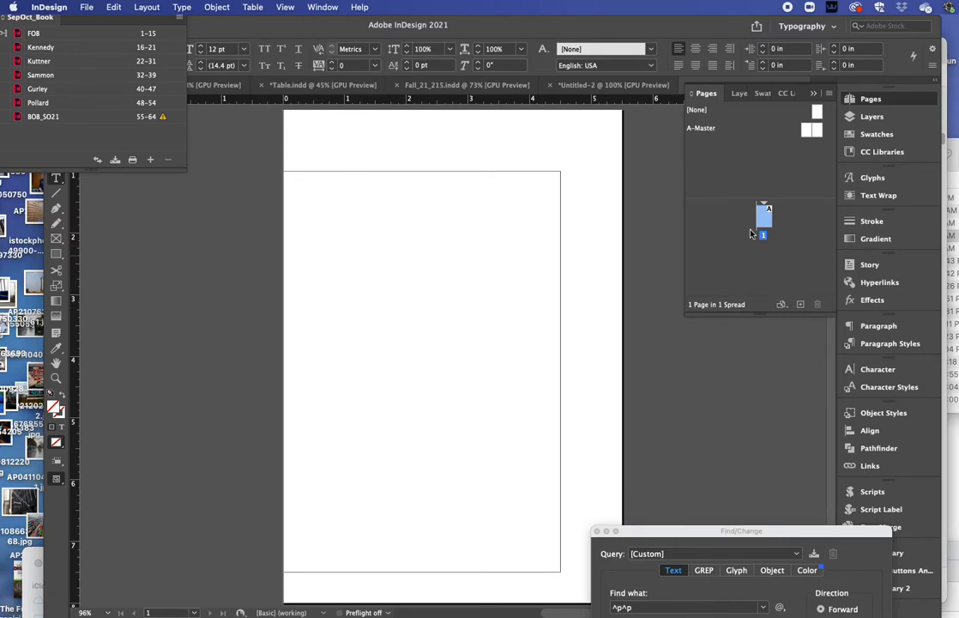
click(807, 130)
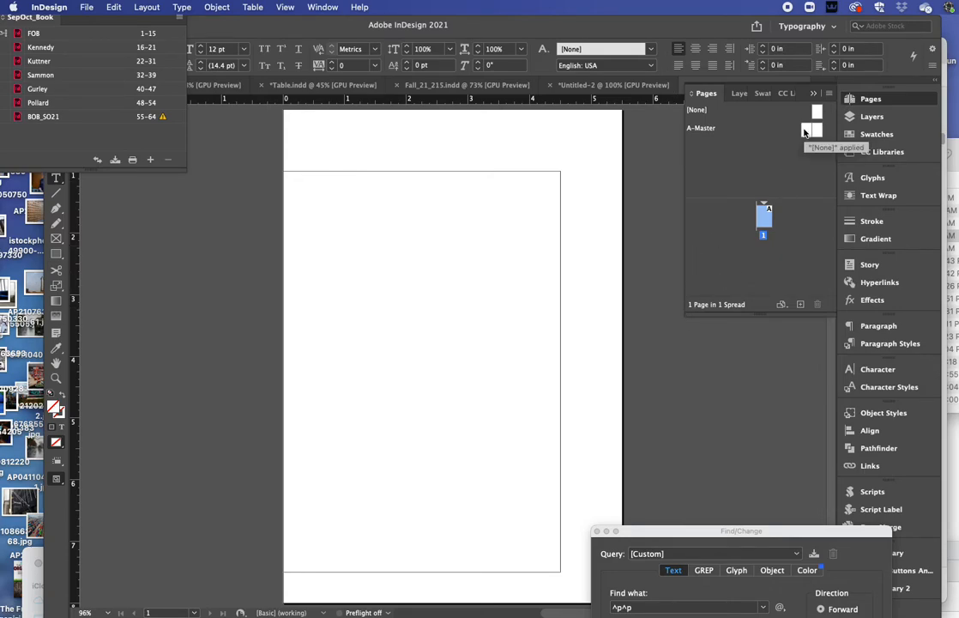
drag(812, 133, 746, 257)
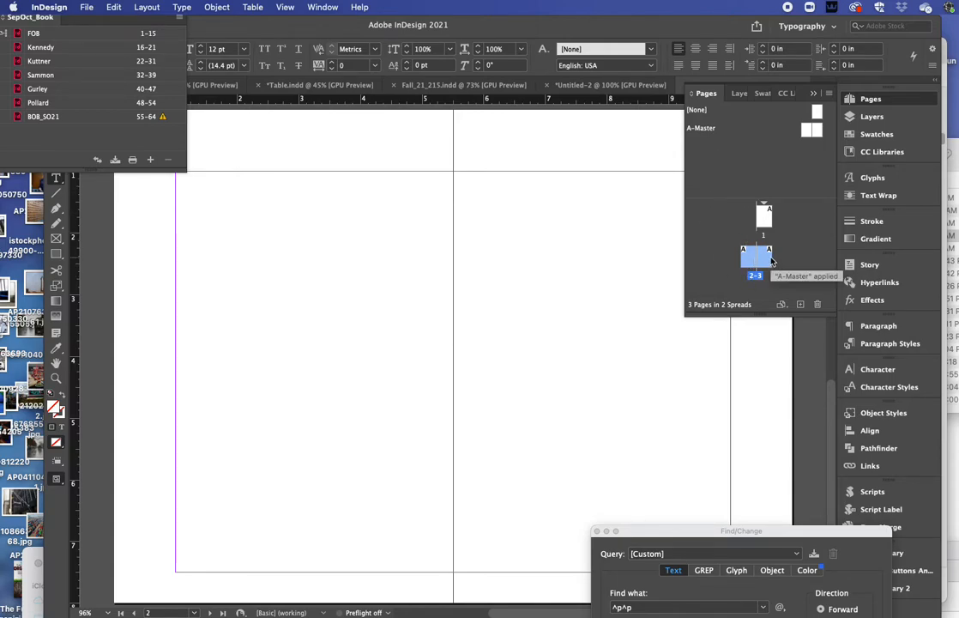
click(815, 131)
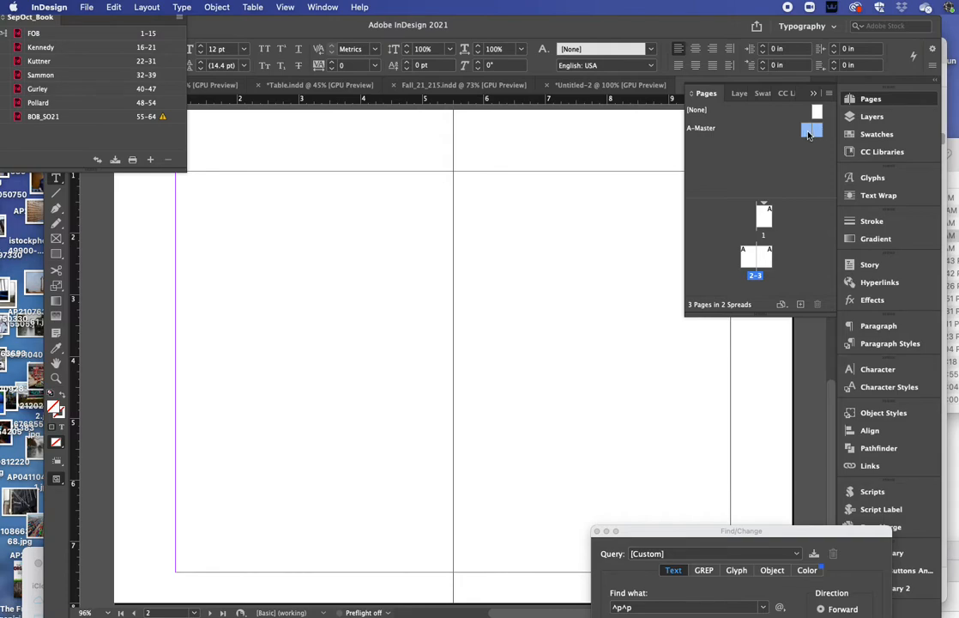
Step: In Margins and Columns, set top 0.75 in, inside 0.5 in, outside 1 in and one column
click(147, 7)
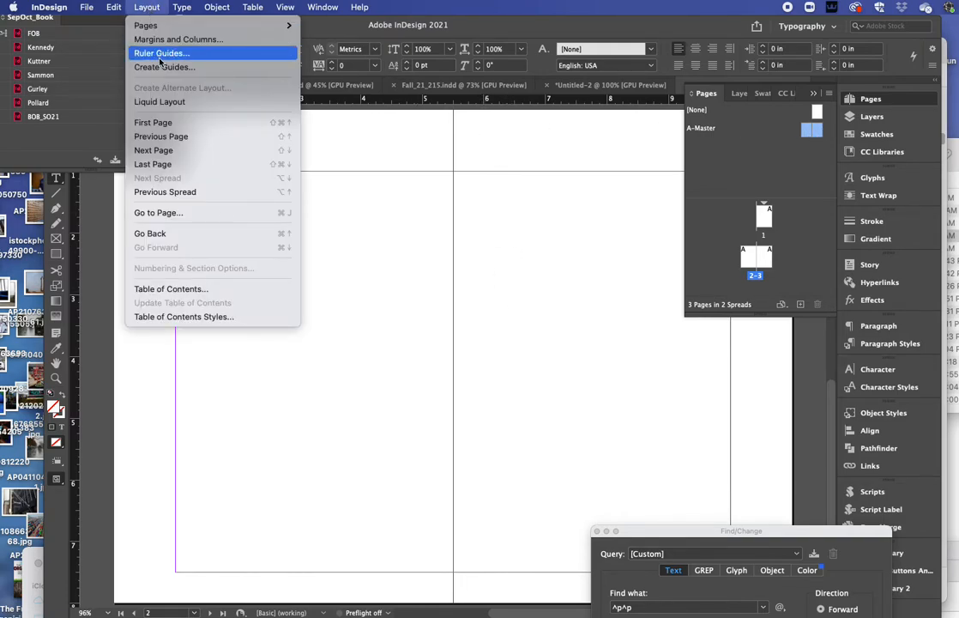
click(163, 38)
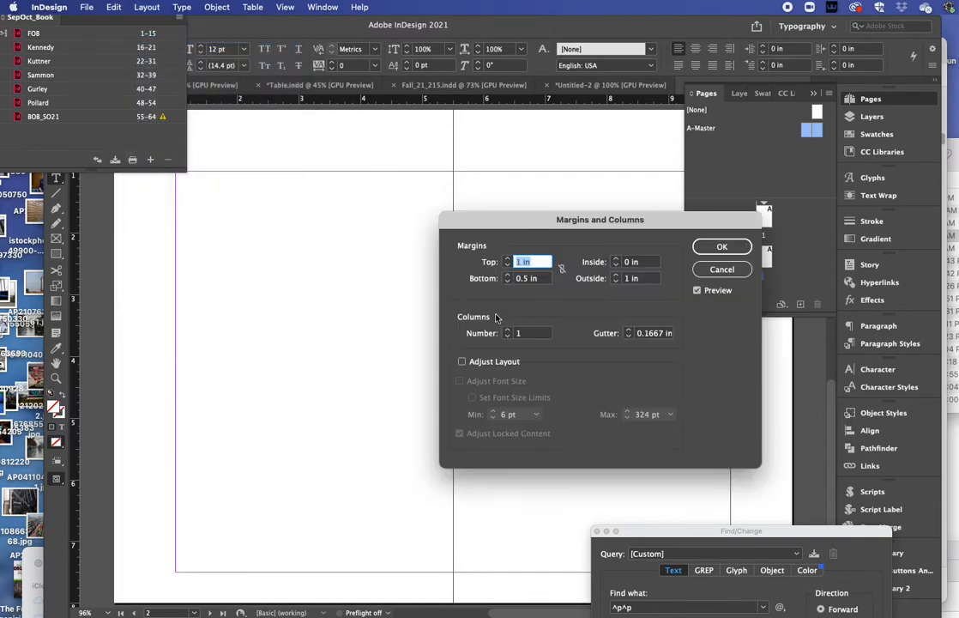
drag(633, 263, 610, 263)
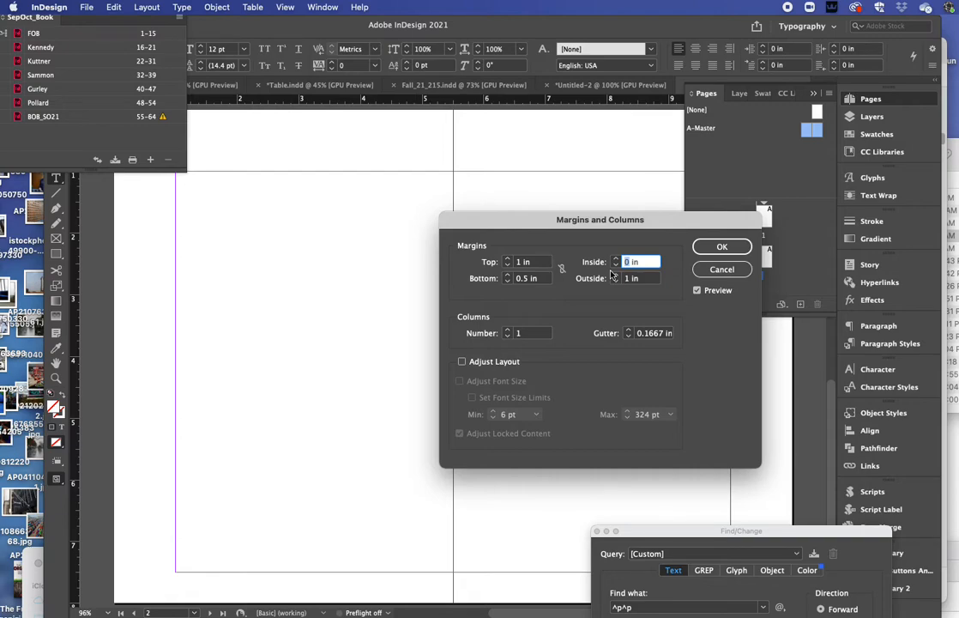
text(.5)
click(650, 278)
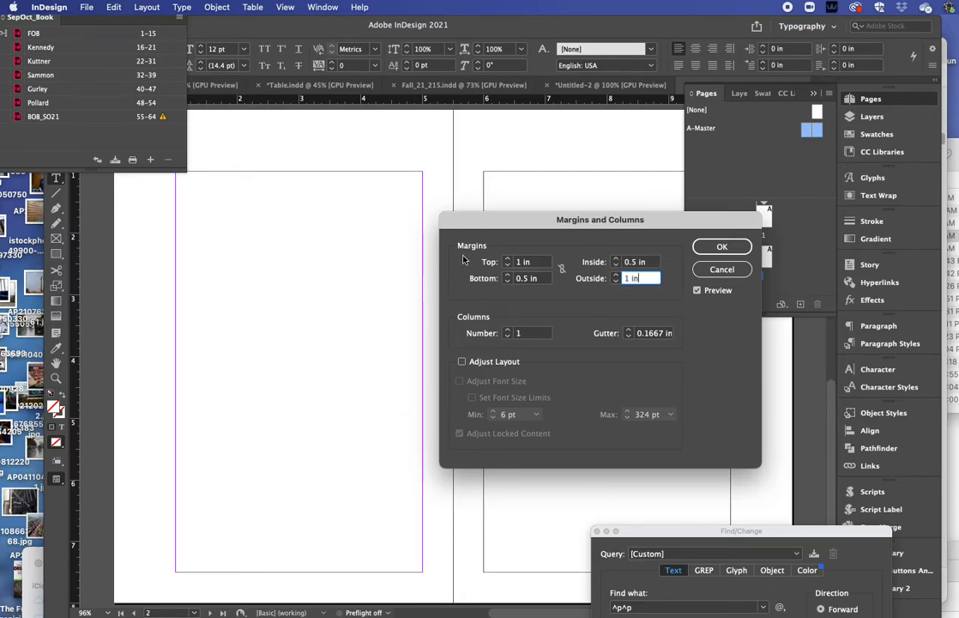
click(520, 264)
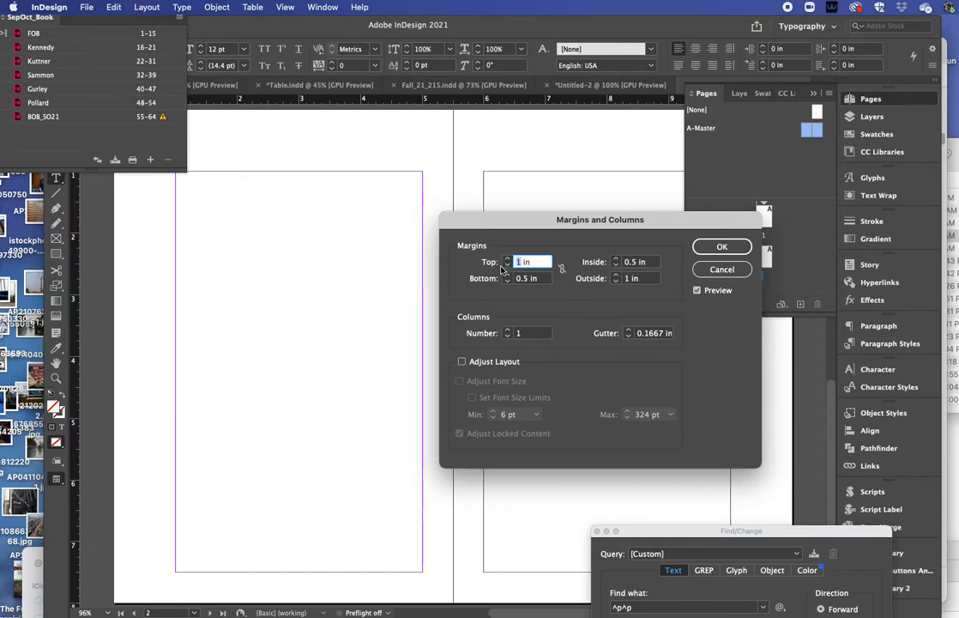
key(BackSpace)
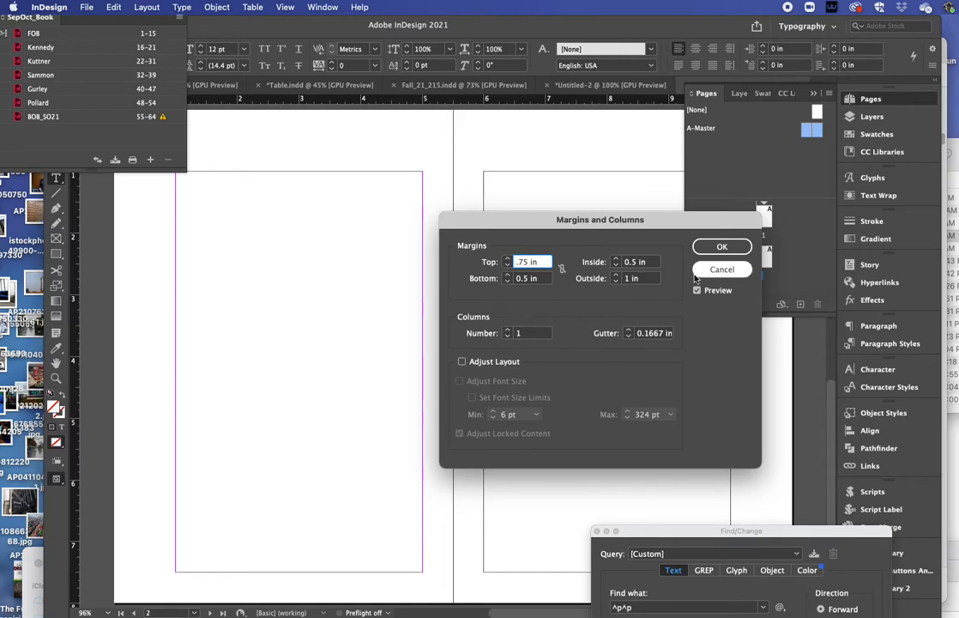
click(508, 331)
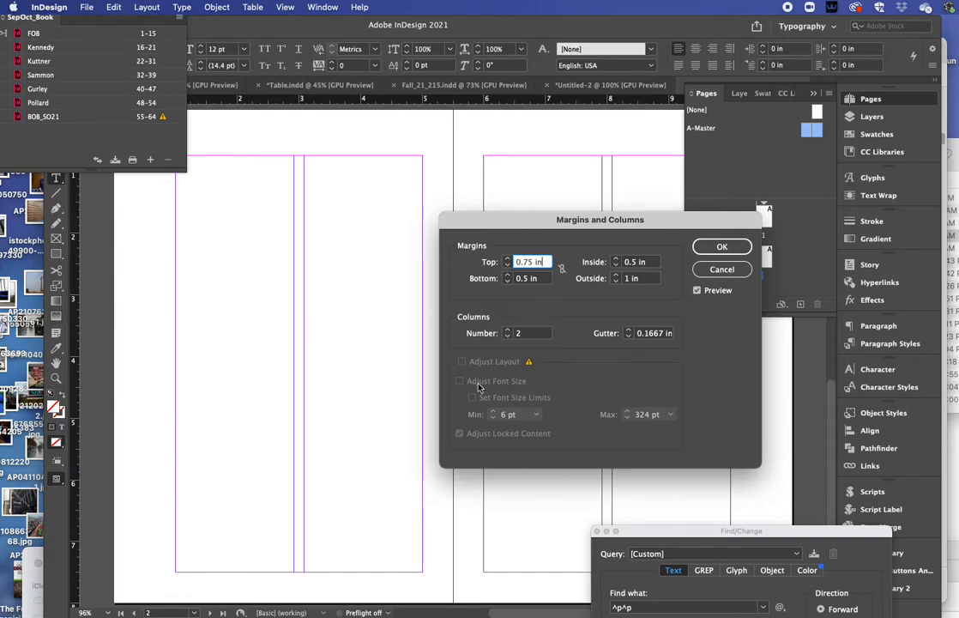
click(507, 331)
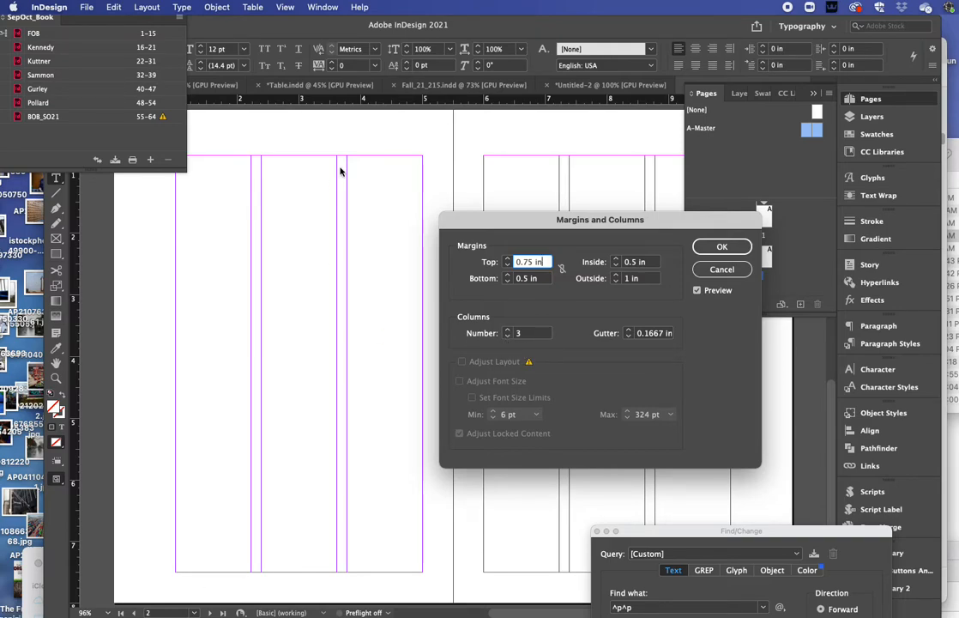
click(507, 336)
click(507, 337)
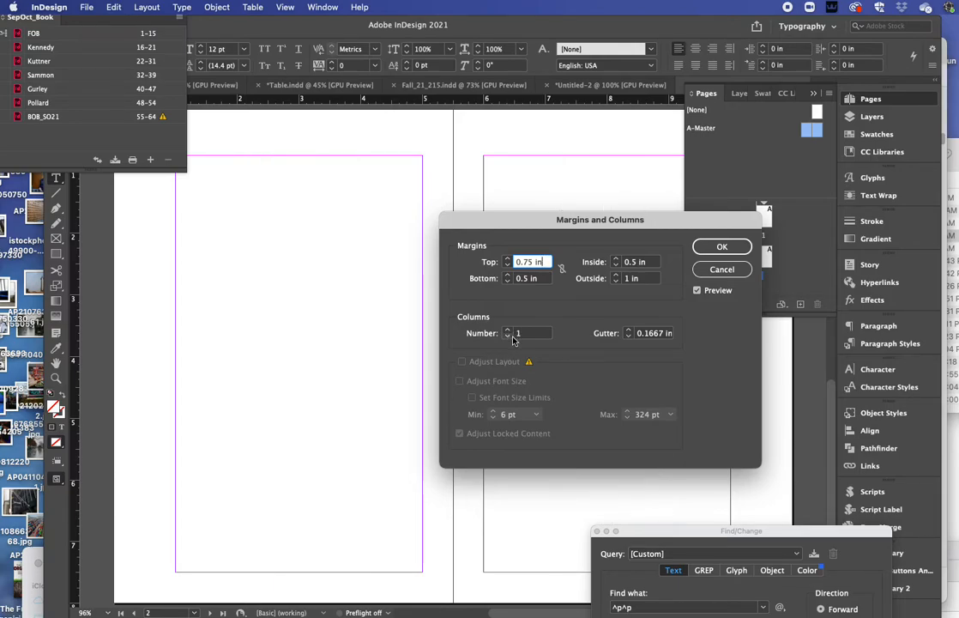
click(723, 248)
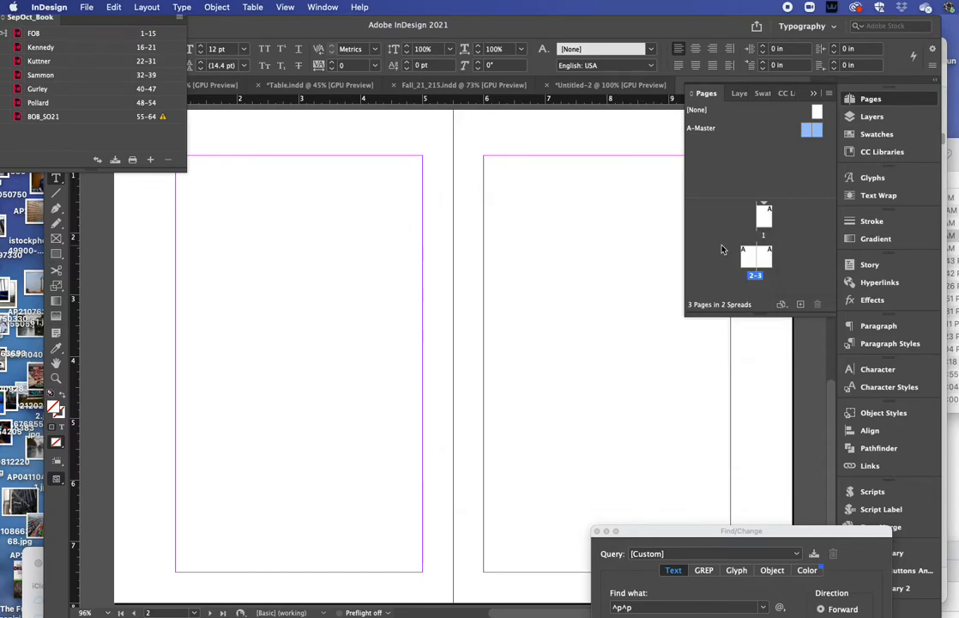
Step: Draw a text frame filling the left page's margins and paste the Transvaal chapter text into it
drag(228, 24, 256, 37)
drag(83, 21, 806, 614)
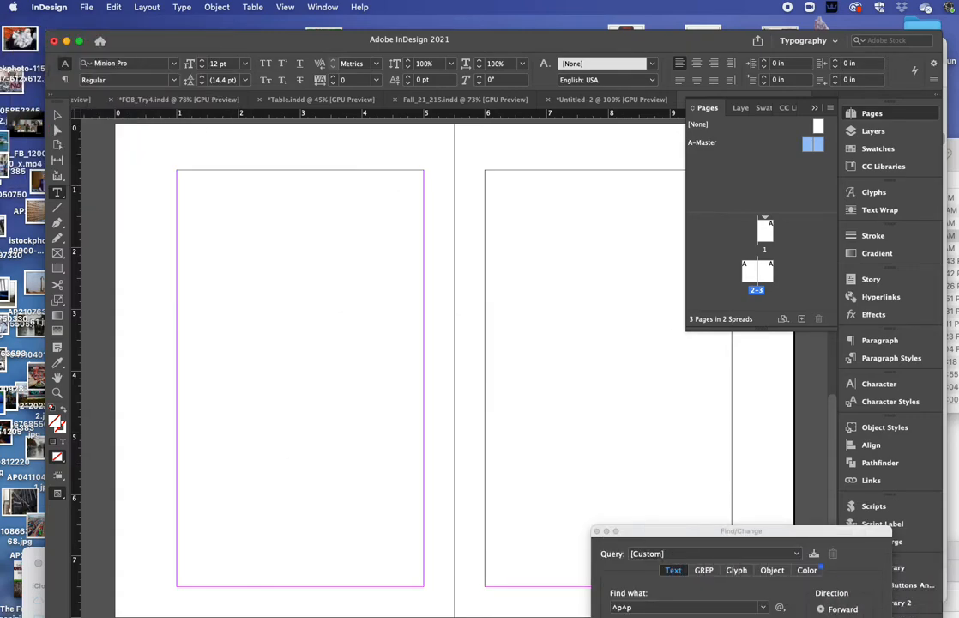
click(56, 194)
drag(178, 171, 425, 591)
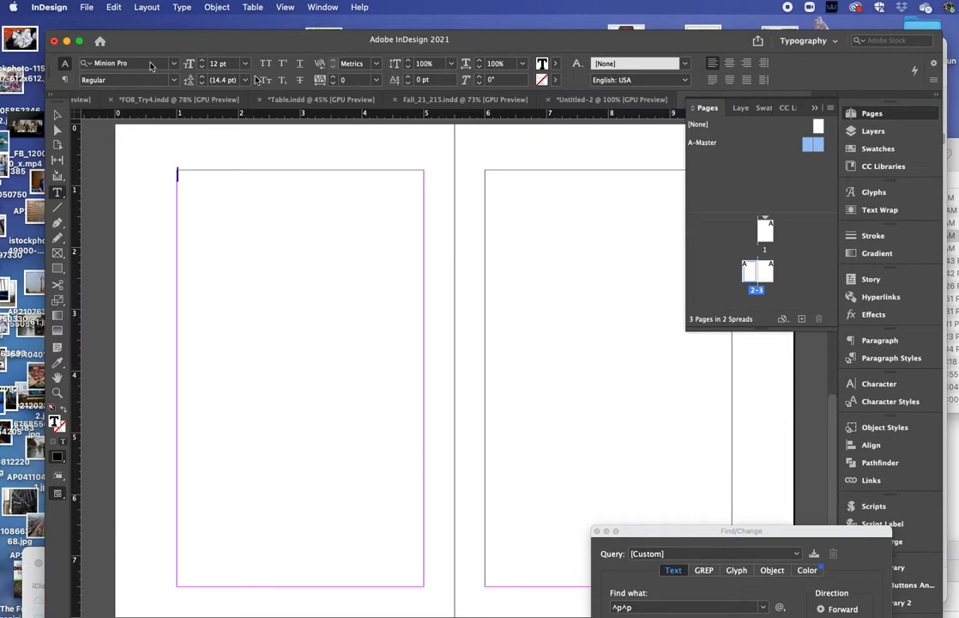
click(113, 7)
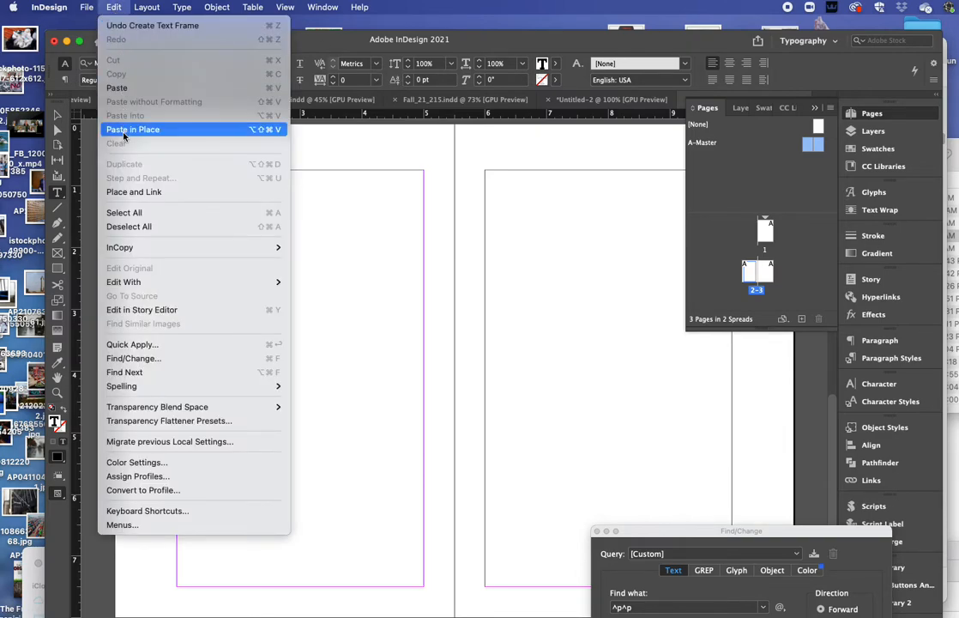
click(127, 87)
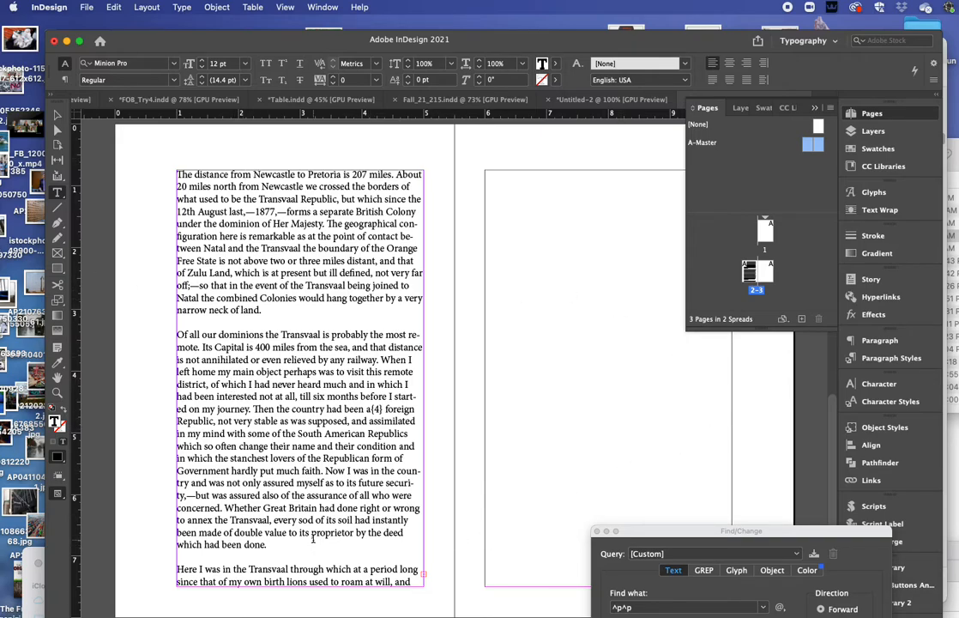
Step: Thread the overset text from page 2 into a frame starting at page 3's top-left margin corner
click(57, 114)
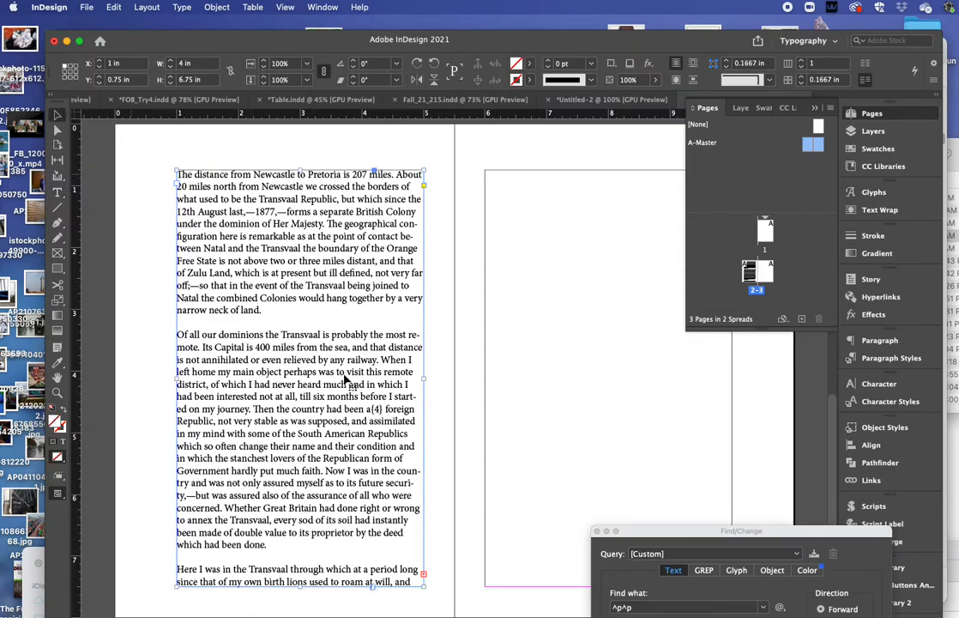
click(424, 576)
click(481, 174)
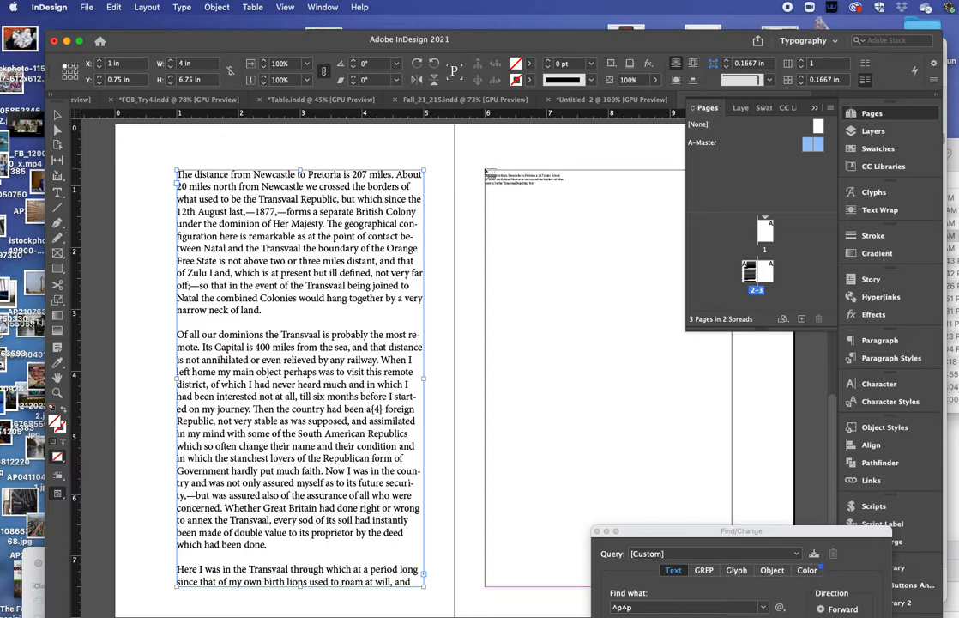
click(487, 172)
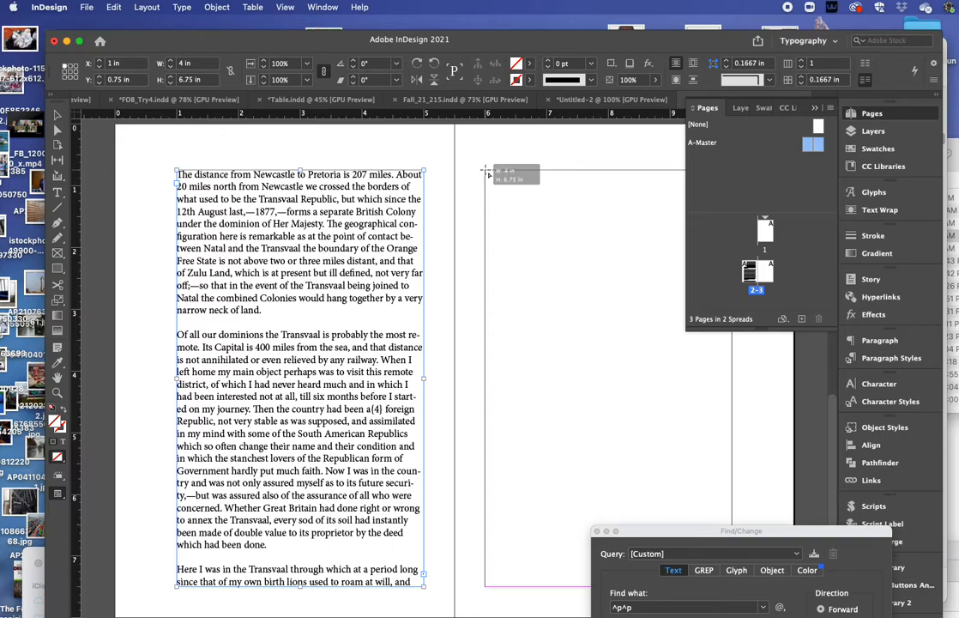
drag(720, 531, 958, 587)
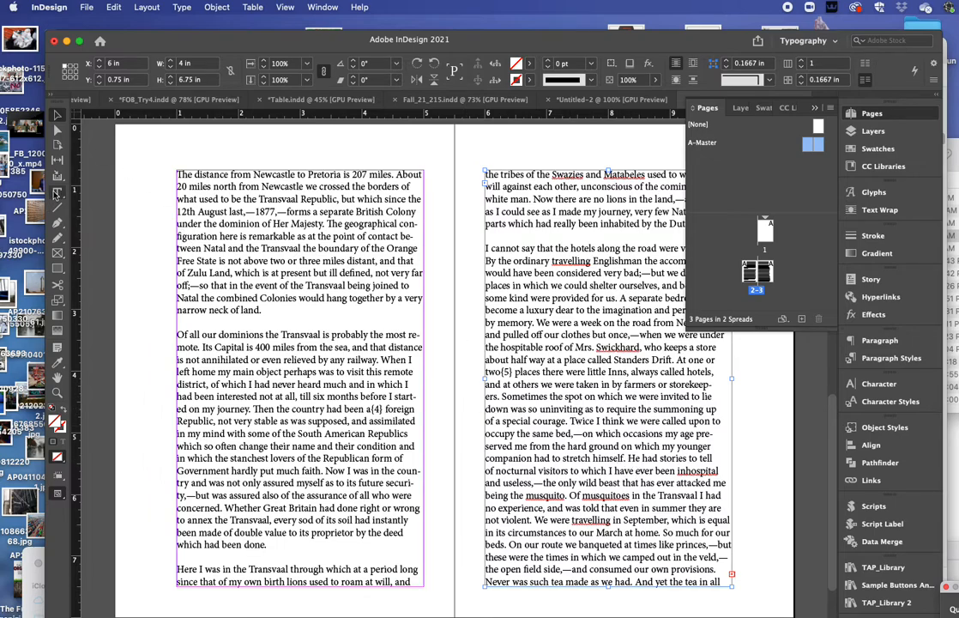
Step: Select all of the threaded Transvaal story and step its font size down to 10 pt on 12 pt leading
key(t)
click(324, 247)
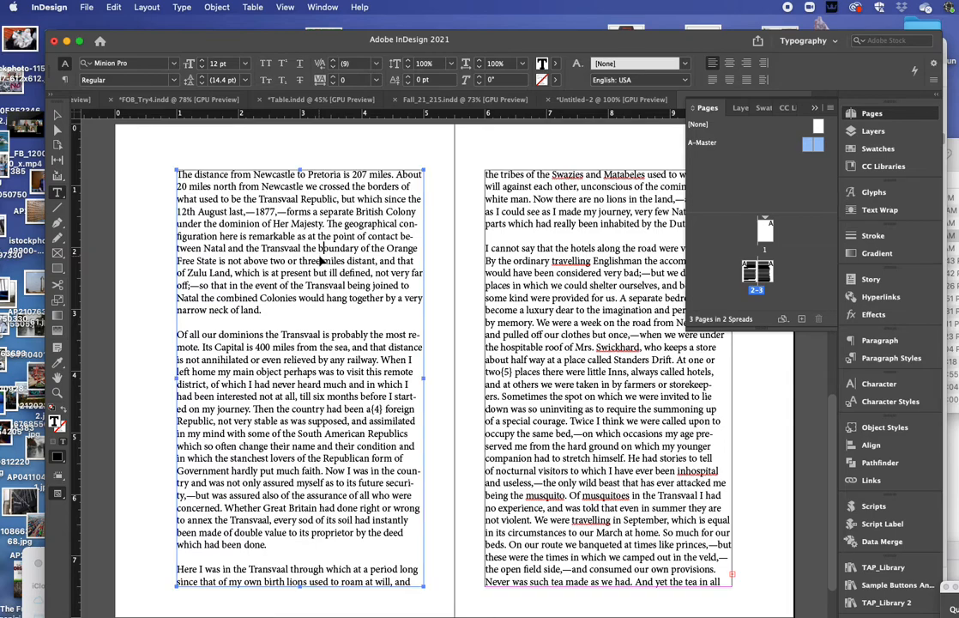
key(super+a)
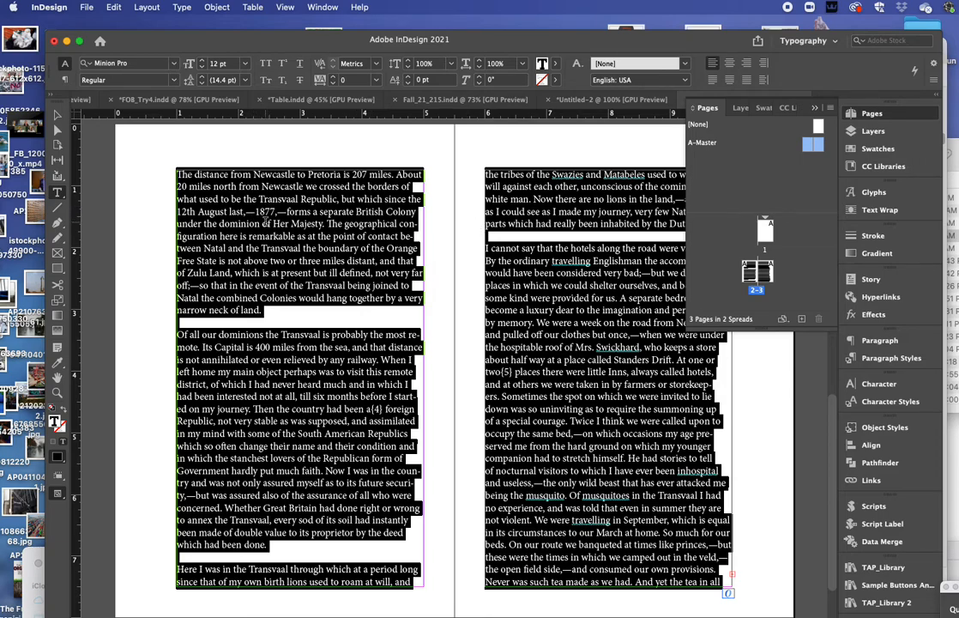
click(202, 68)
click(201, 68)
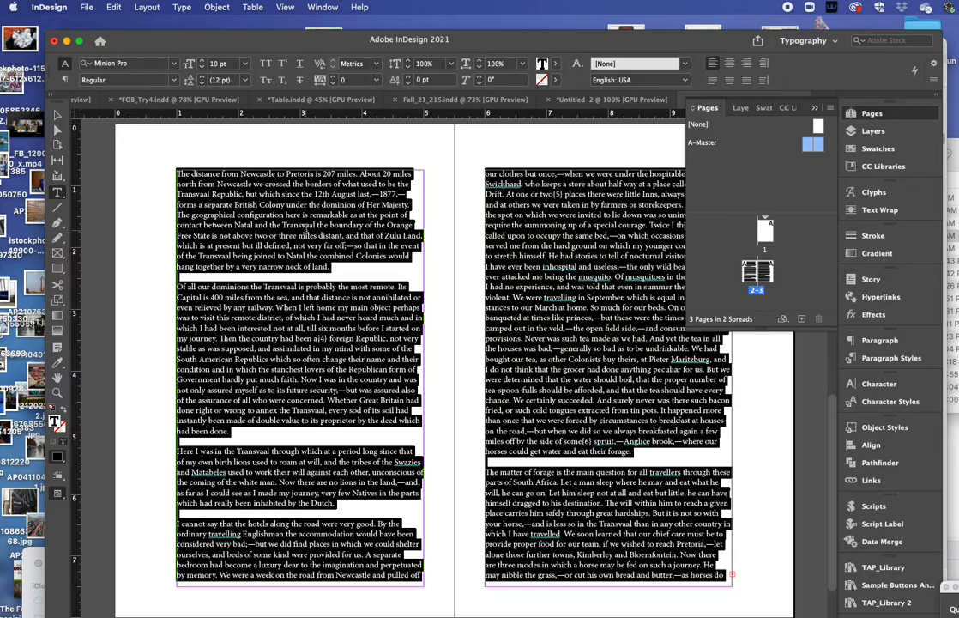
Step: Select the space before 'far' and turn on Show Hidden Characters from the Type menu
scroll(263, 249, up, 10)
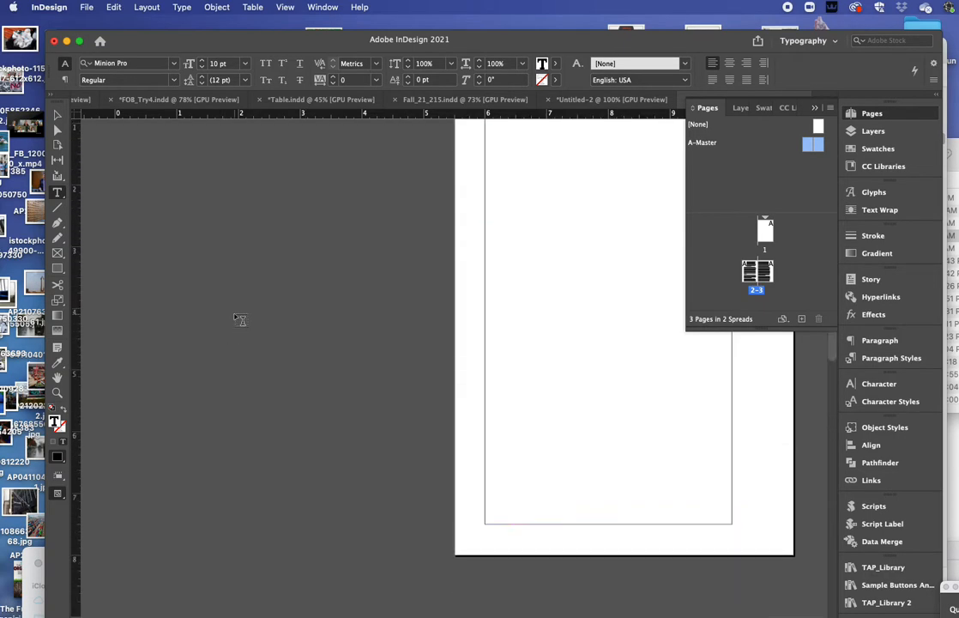
scroll(240, 321, down, 5)
scroll(241, 322, down, 5)
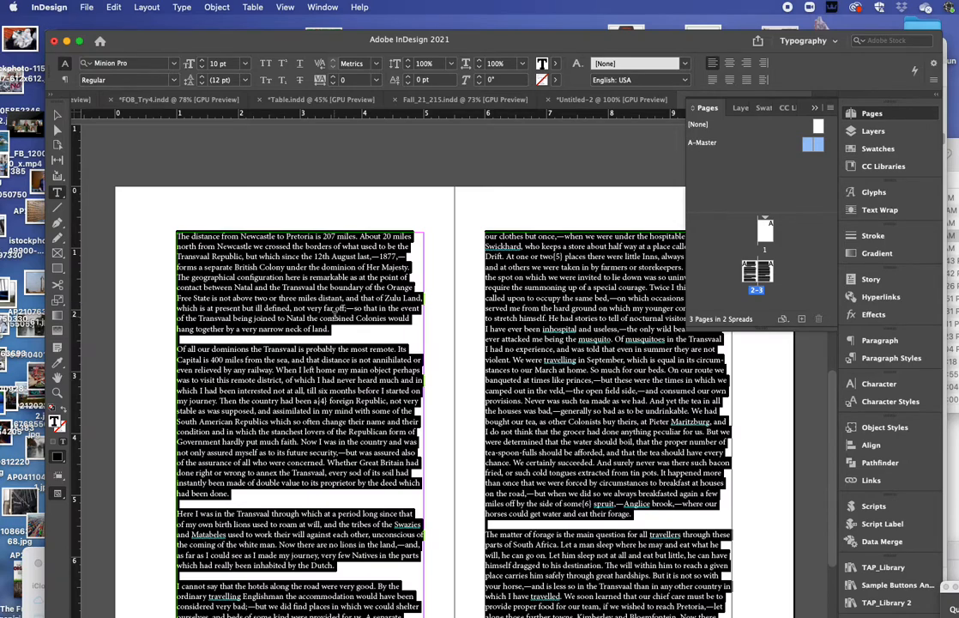
click(315, 307)
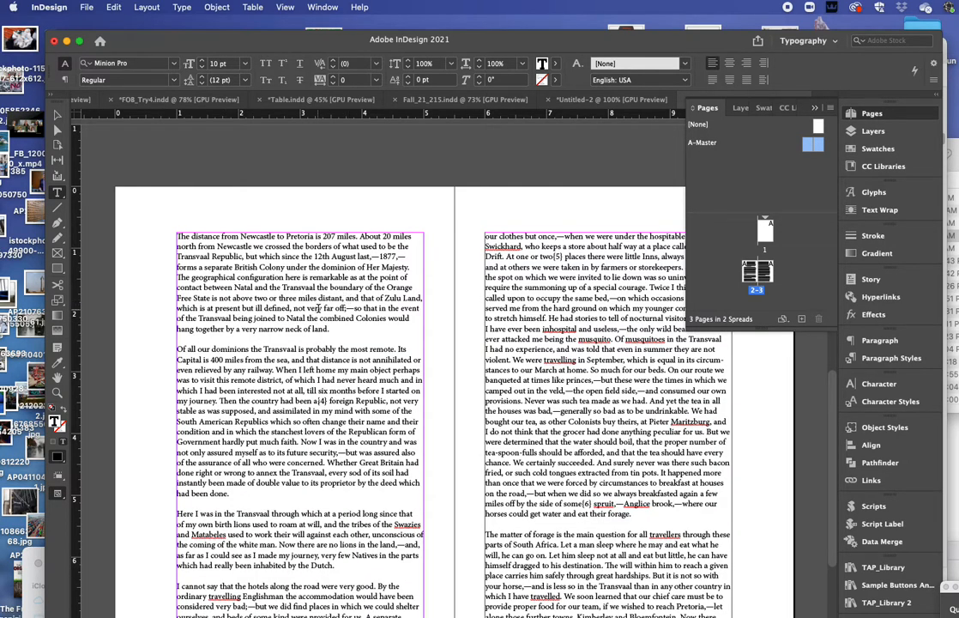
drag(322, 307, 325, 307)
click(184, 6)
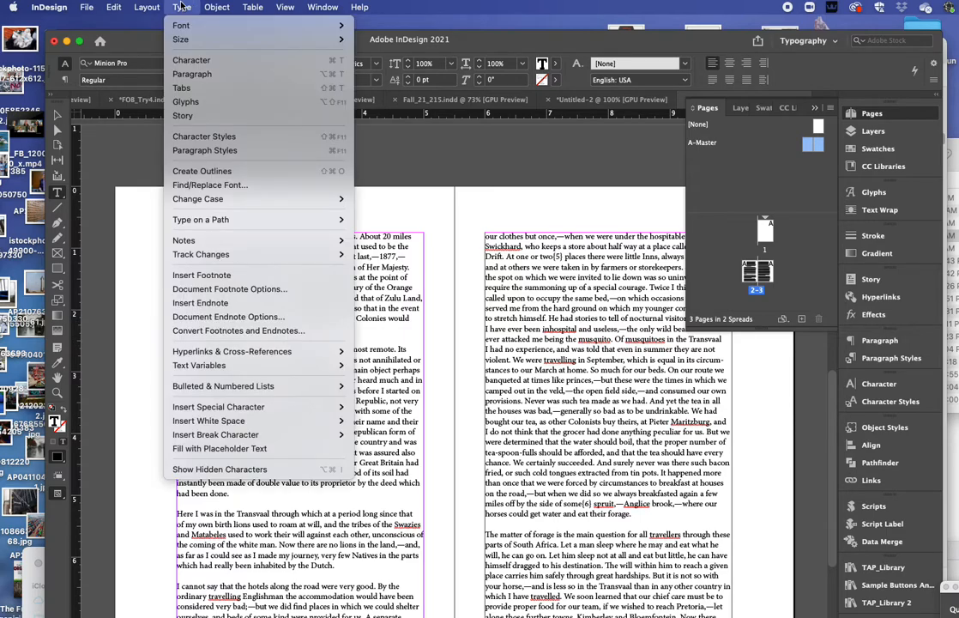
click(249, 466)
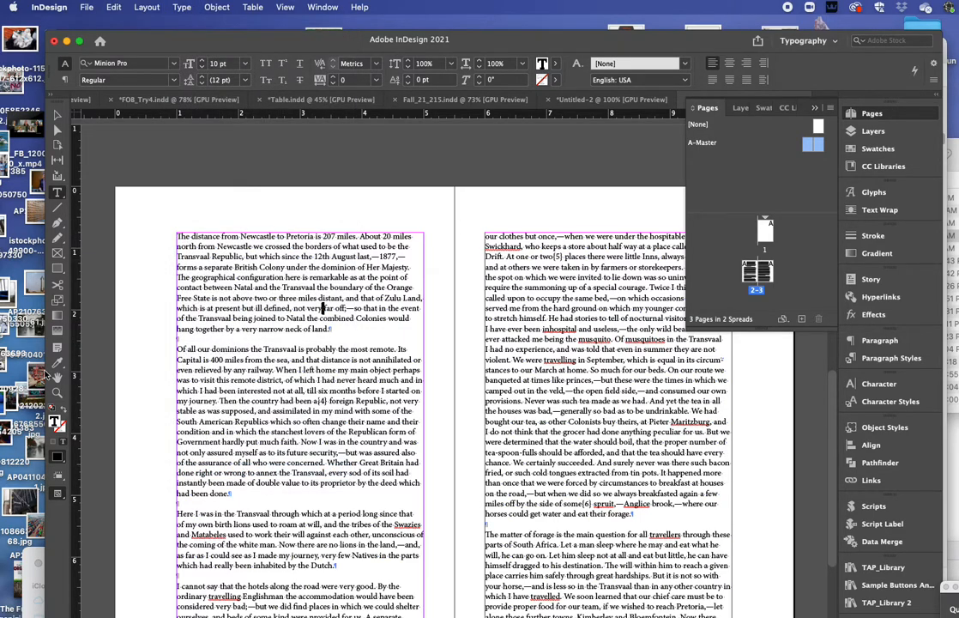
Step: Zoom in closely on the opening paragraph of the left page
click(58, 392)
click(364, 324)
click(396, 352)
click(397, 352)
scroll(396, 352, right, 5)
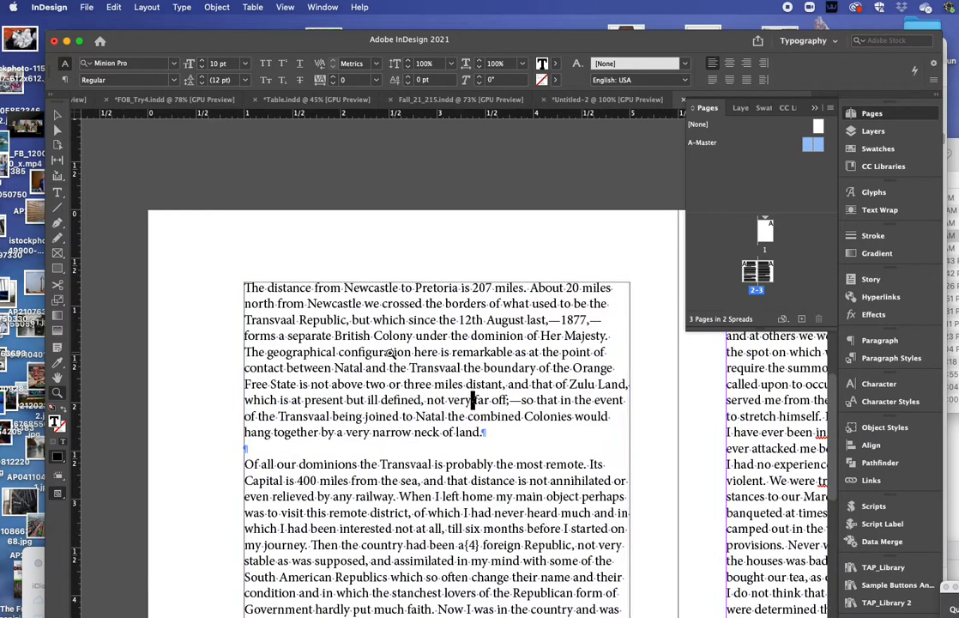
scroll(296, 367, down, 2)
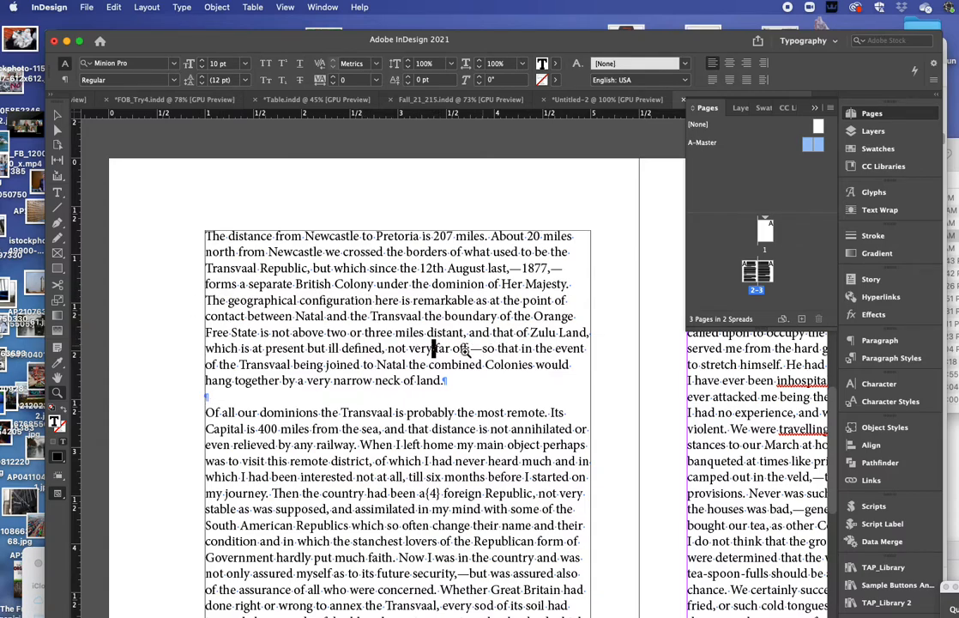
Step: Enlarge the space before 'far' to 13 pt
click(58, 192)
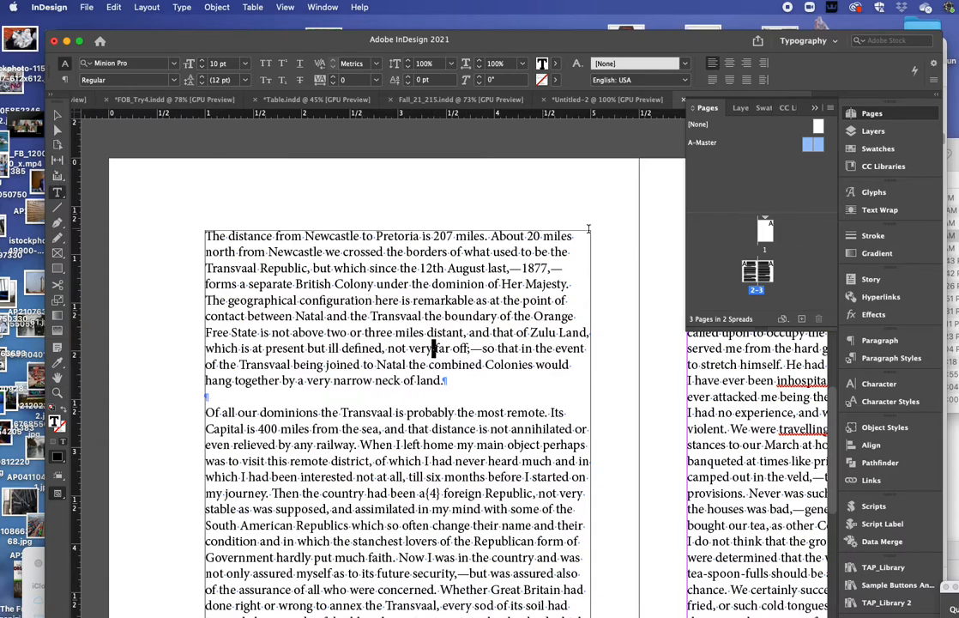
key(Escape)
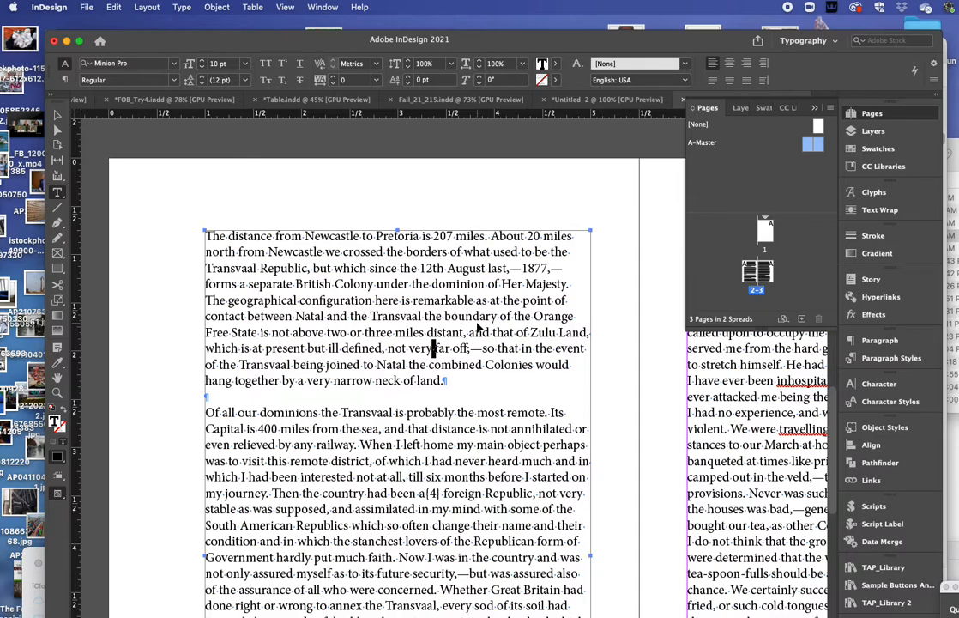
key(super+shift+period)
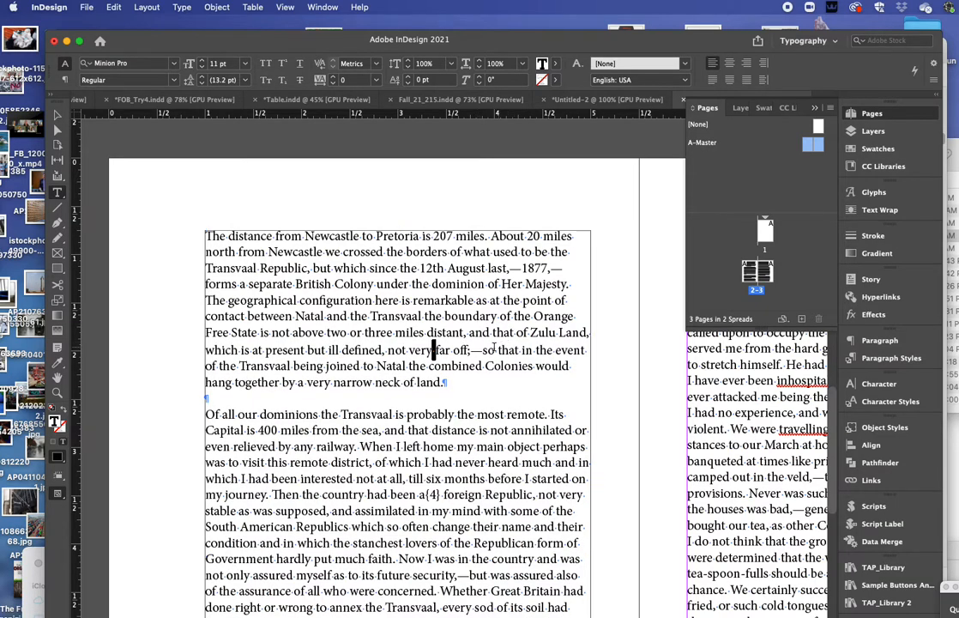
click(439, 351)
click(202, 59)
click(202, 59)
click(352, 269)
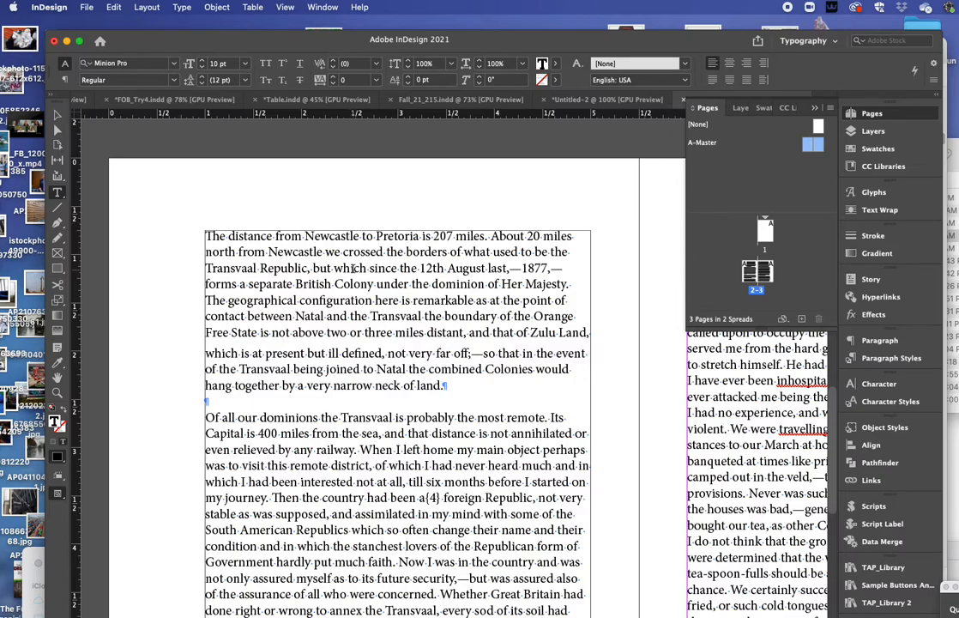
Step: Enlarge the space between 'which' and 'since' to 13 pt, then one point more
drag(352, 269, 379, 269)
click(371, 269)
drag(368, 268, 371, 268)
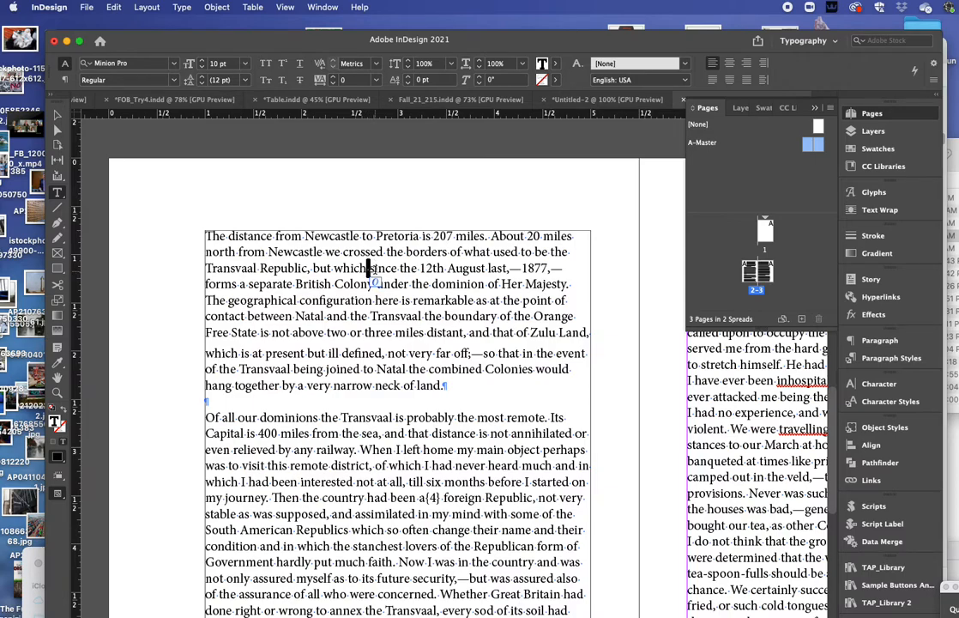
key(super)
key(super+shift+period)
key(super+shift+period)
key(super+shift+period)
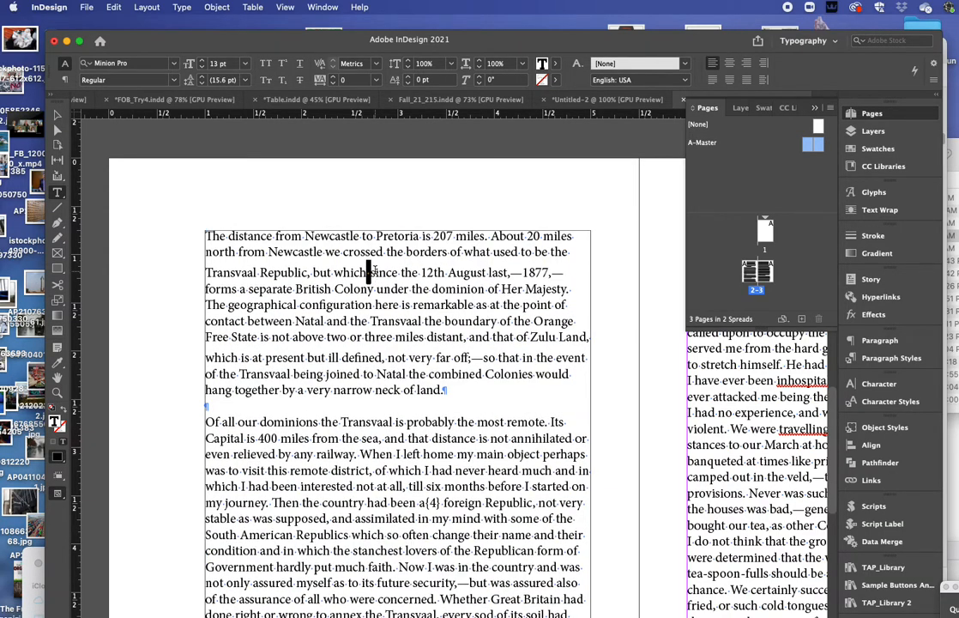
key(super)
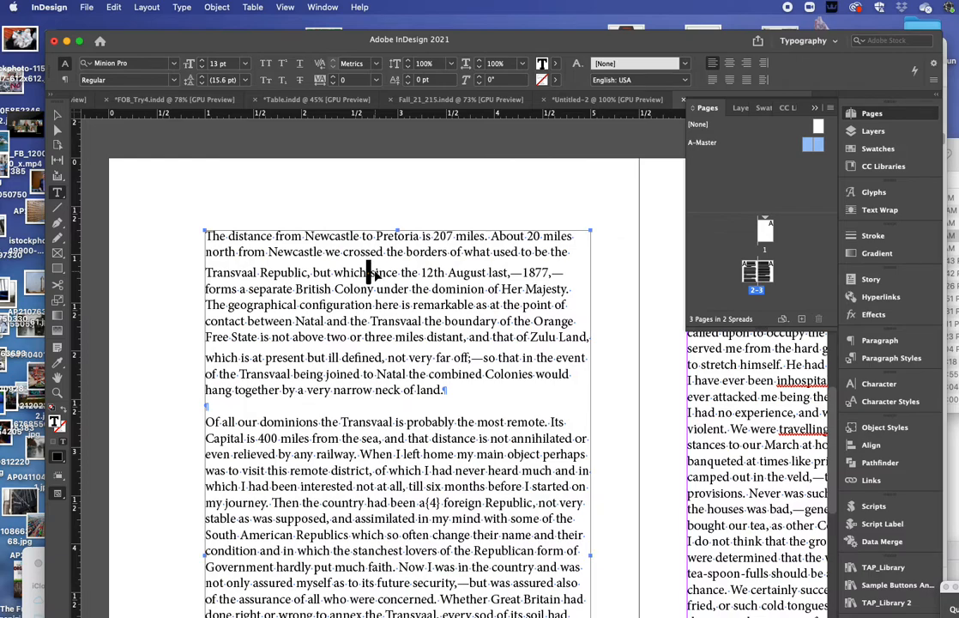
key(super+shift+period)
click(304, 290)
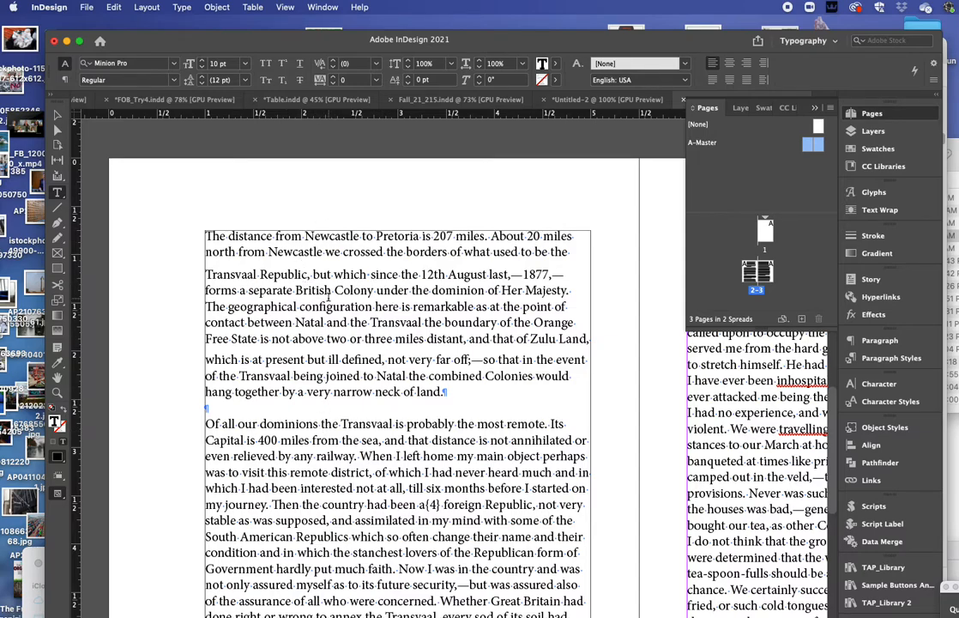
Step: Set the whole story to 10 pt type with fixed 12 pt leading
key(super+a)
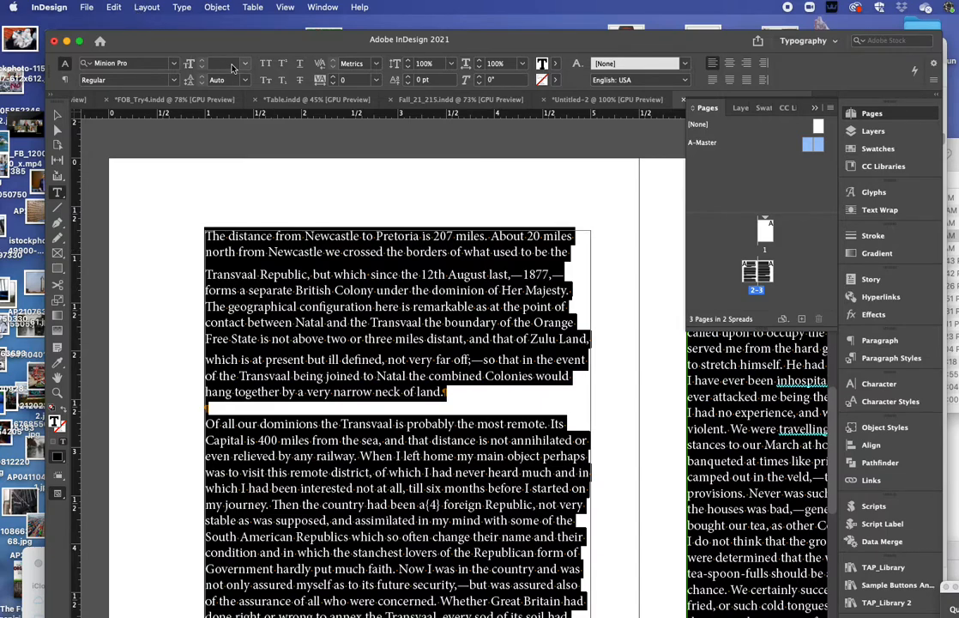
click(223, 64)
text(10)
key(Return)
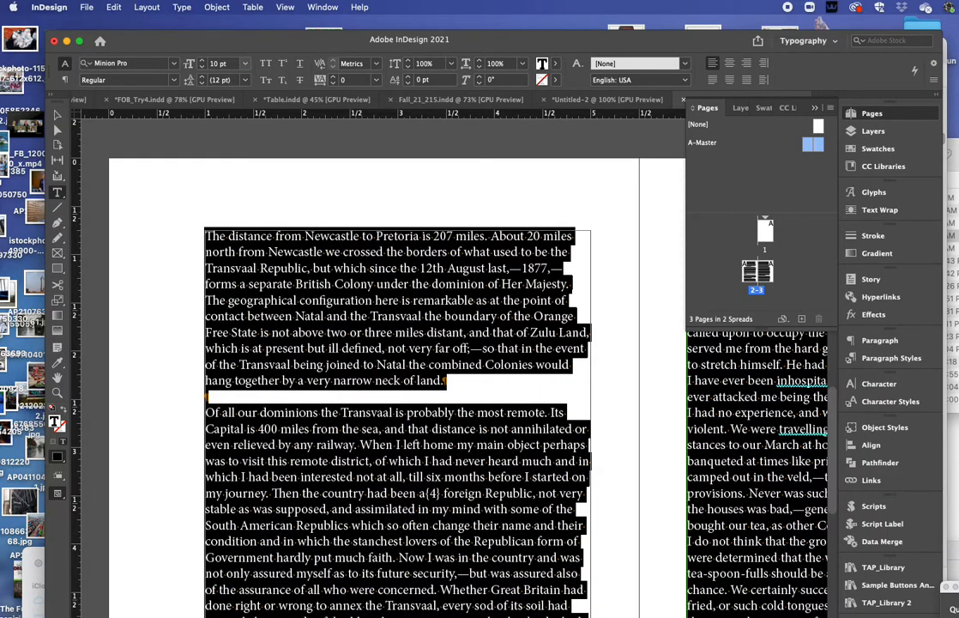
click(212, 79)
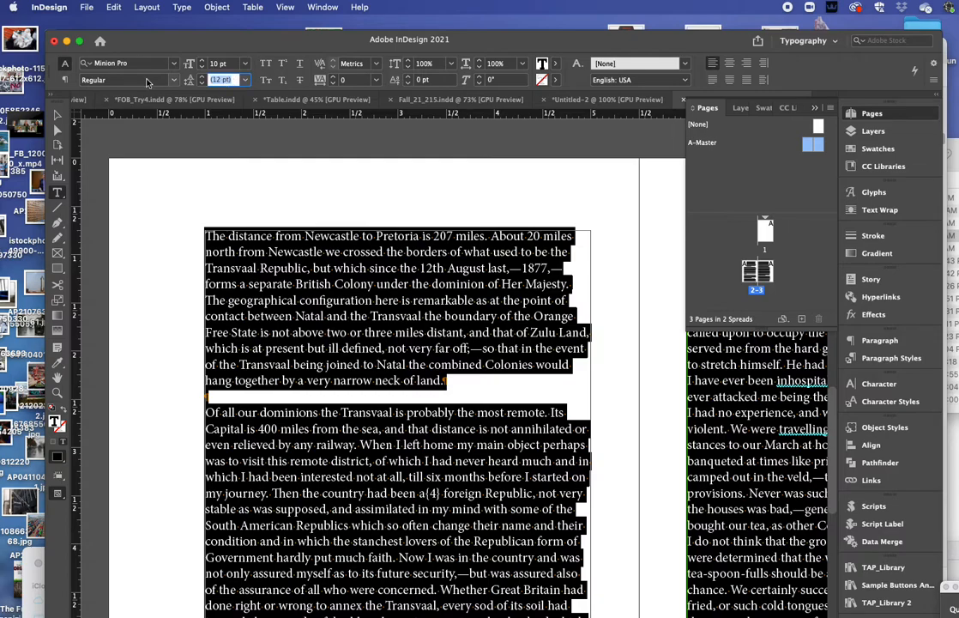
text(12)
key(Return)
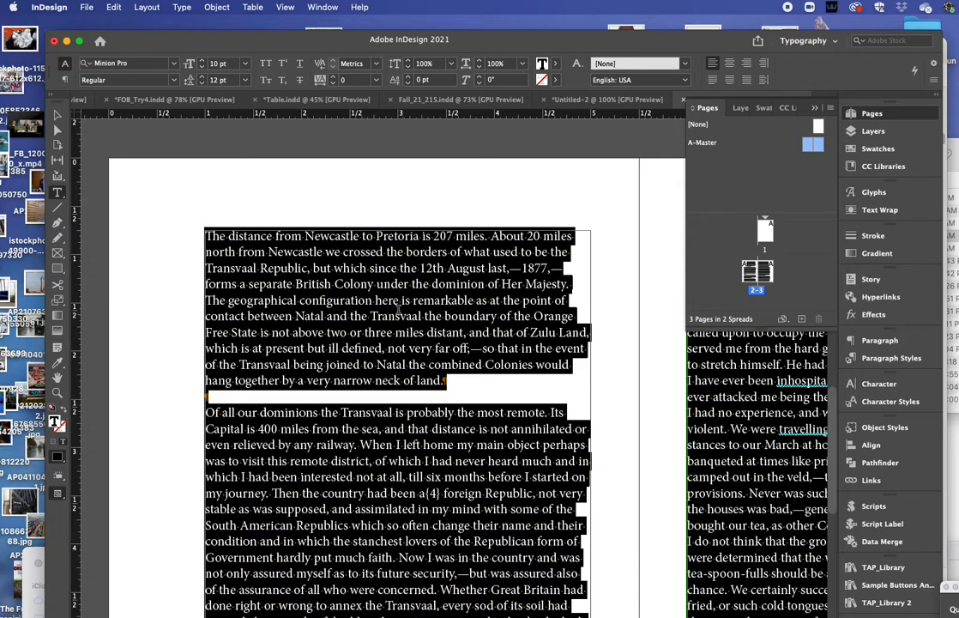
Step: Test enlarging type before 'Transvaal' to 16 pt and back, then reselect the whole story
click(368, 317)
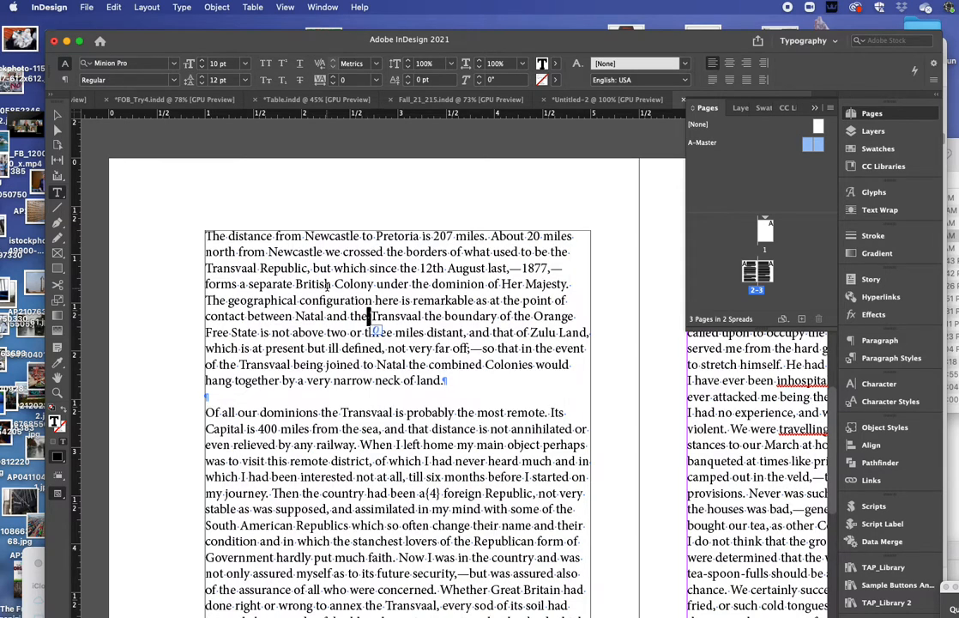
key(super+shift+period)
key(super+shift+period)
key(super+shift+period)
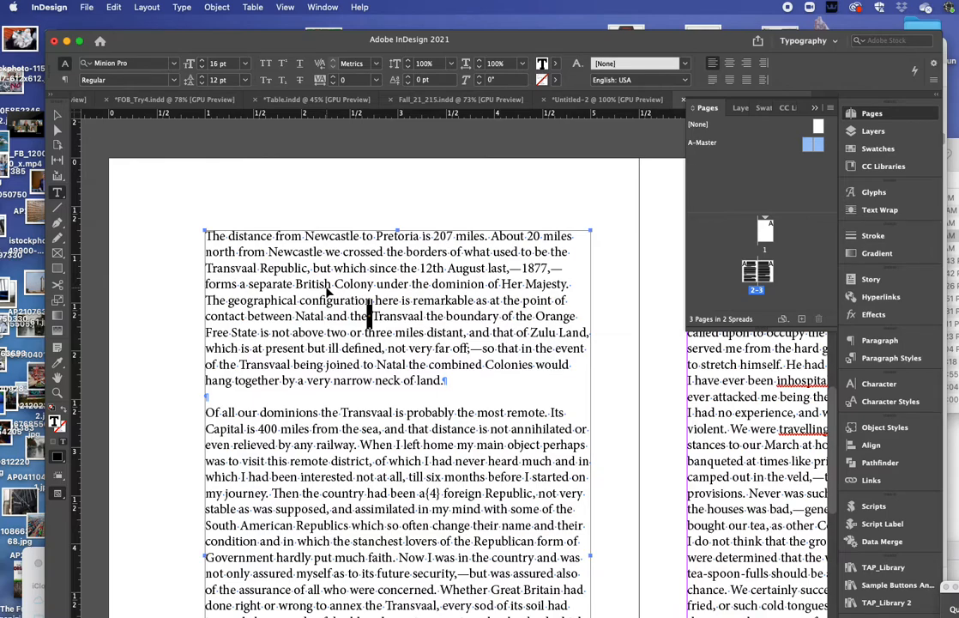
key(super+shift+comma)
key(super+shift+comma)
key(super+shift+comma)
key(super+shift+comma)
scroll(330, 283, left, 1)
click(282, 267)
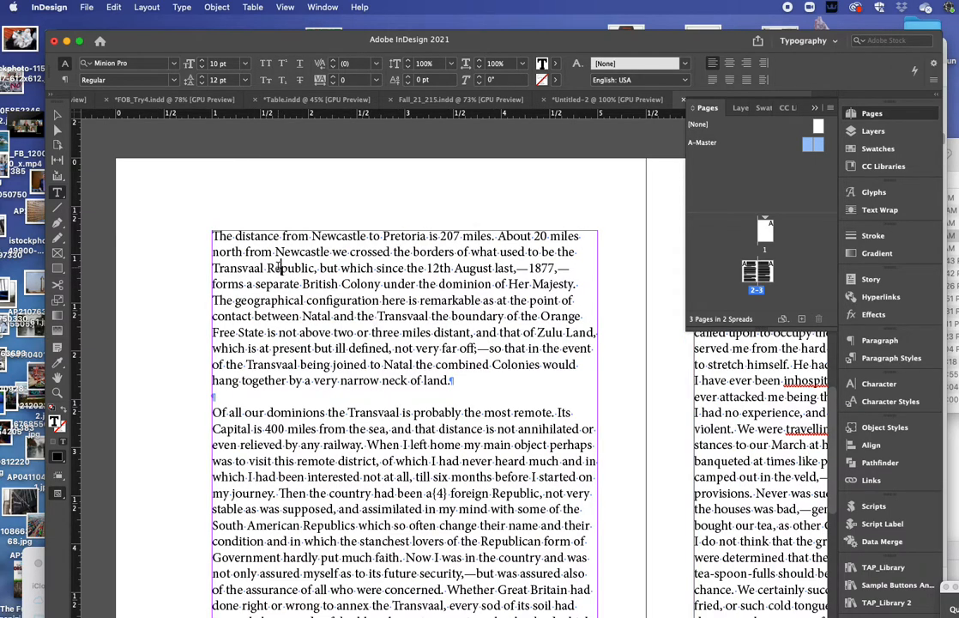
key(super+a)
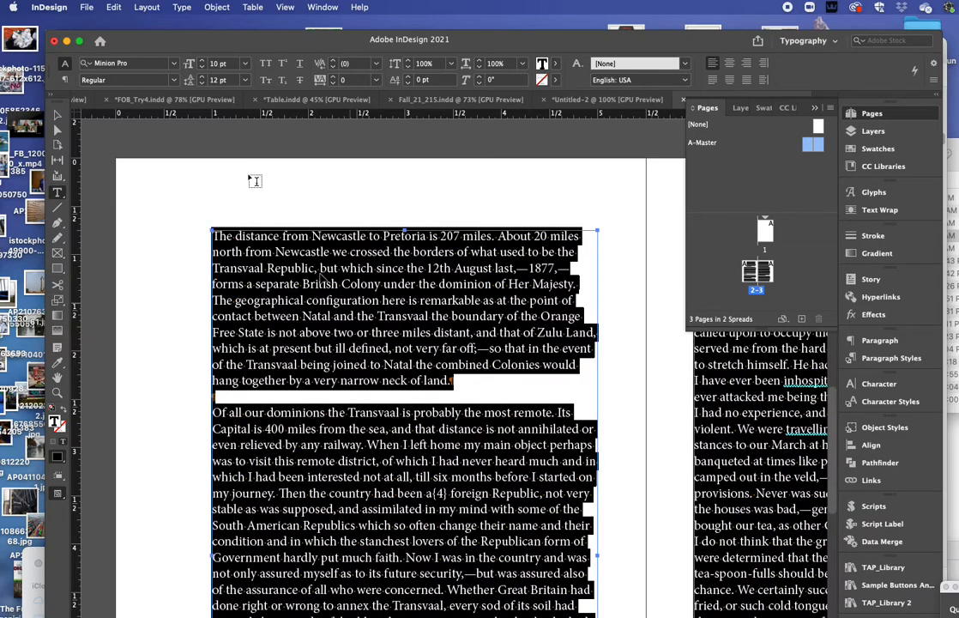
click(151, 66)
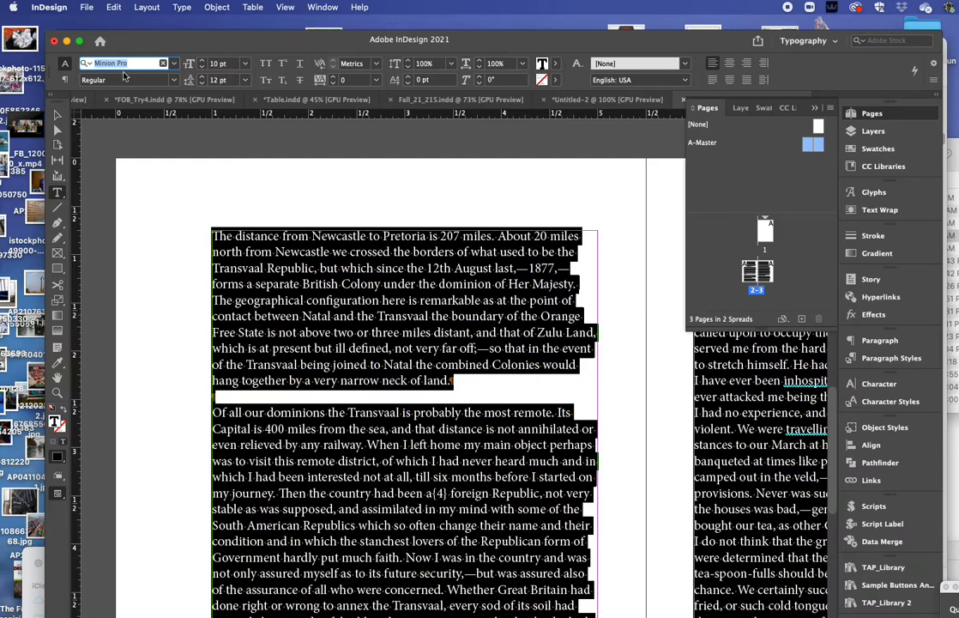
Step: Choose Miller Text from the Control panel font list for the selected story
click(176, 67)
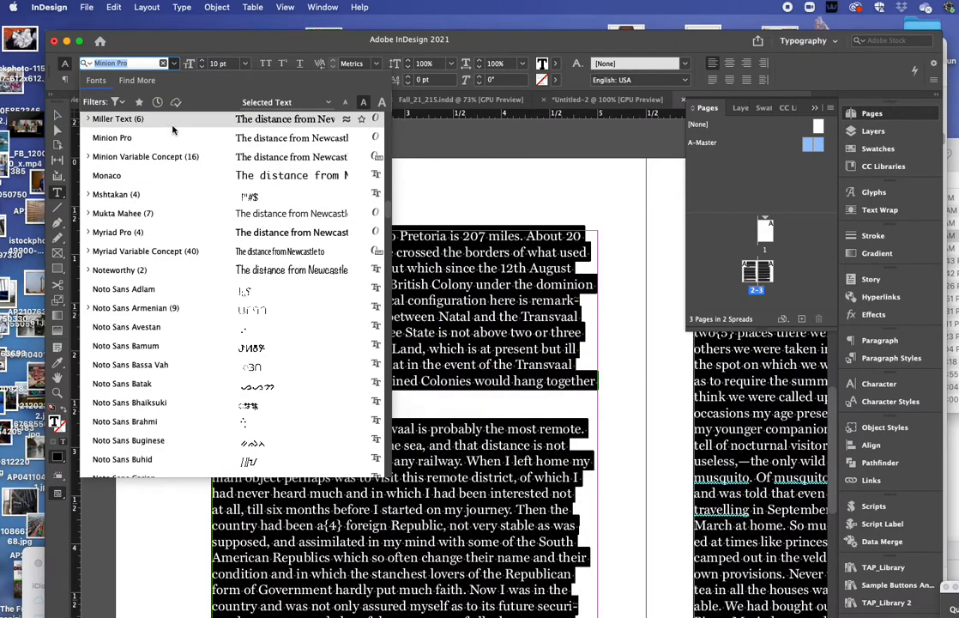
click(160, 126)
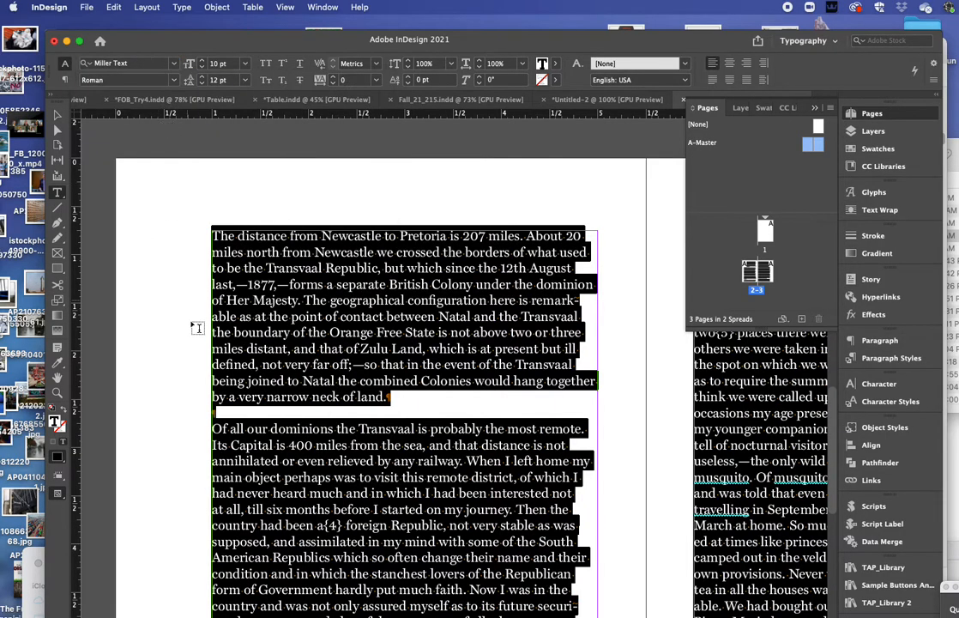
click(258, 250)
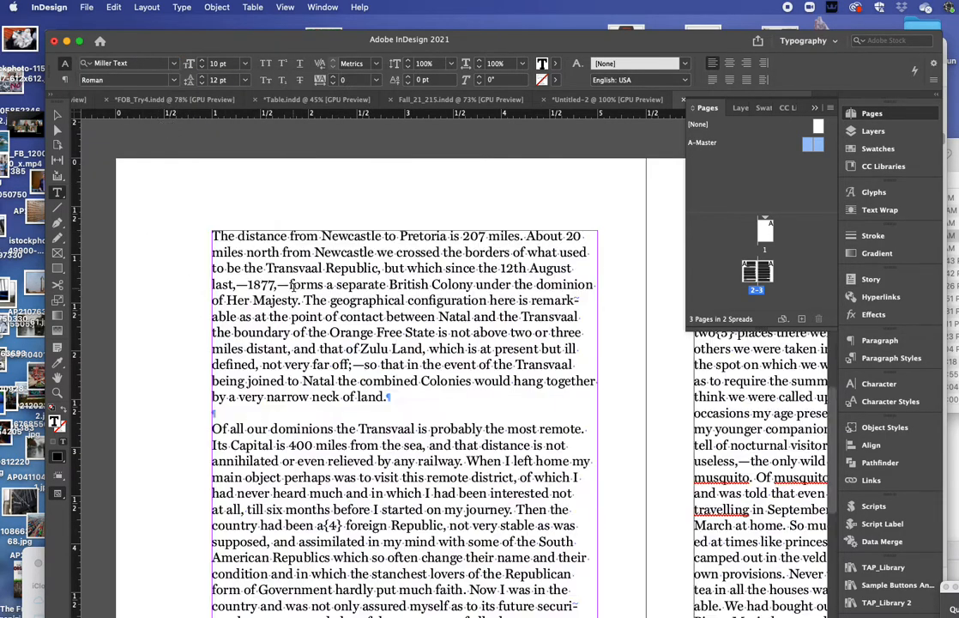
drag(299, 267, 328, 339)
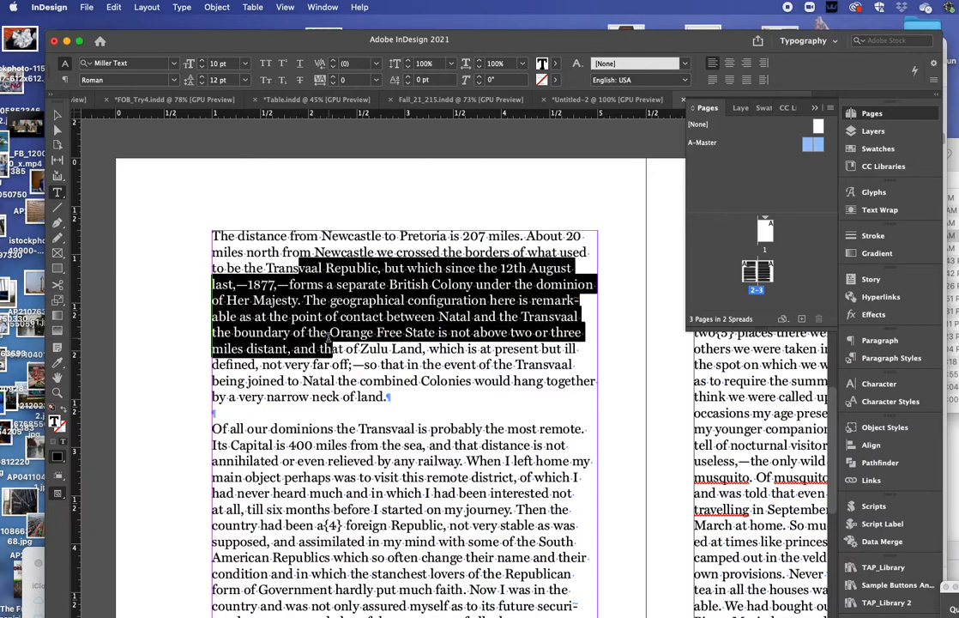
click(163, 79)
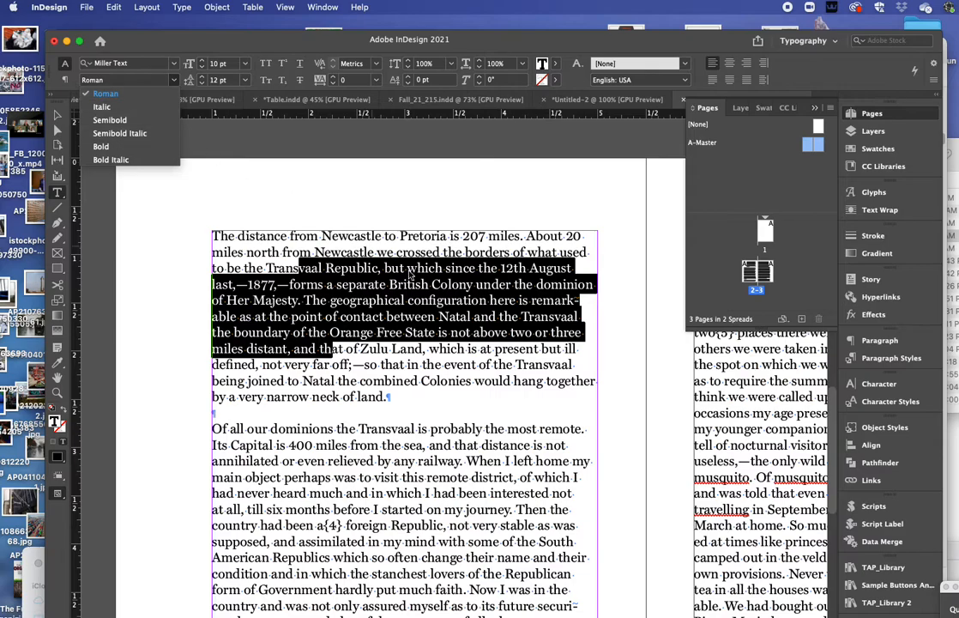
click(286, 268)
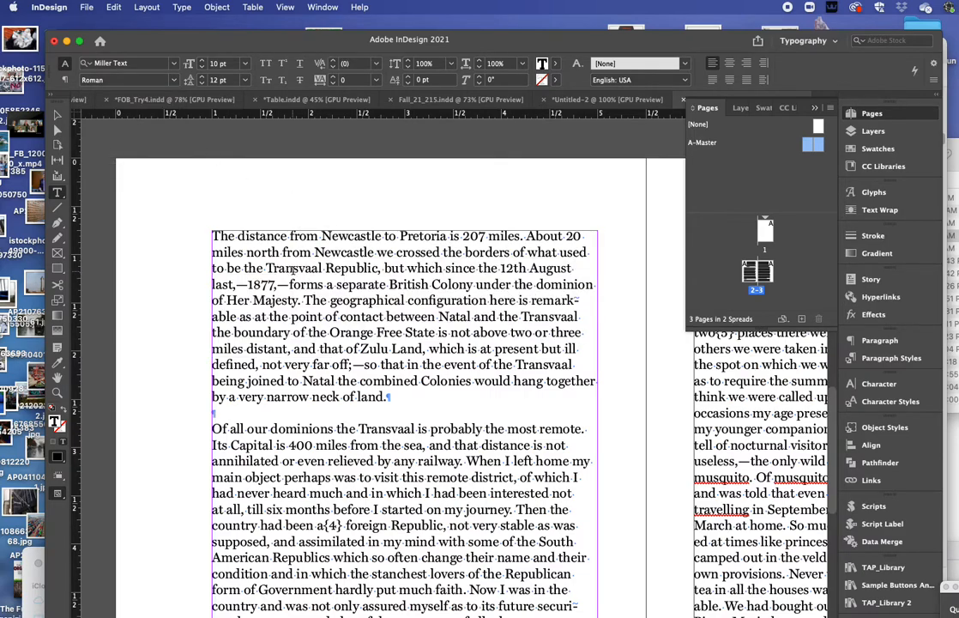
key(super+a)
click(173, 80)
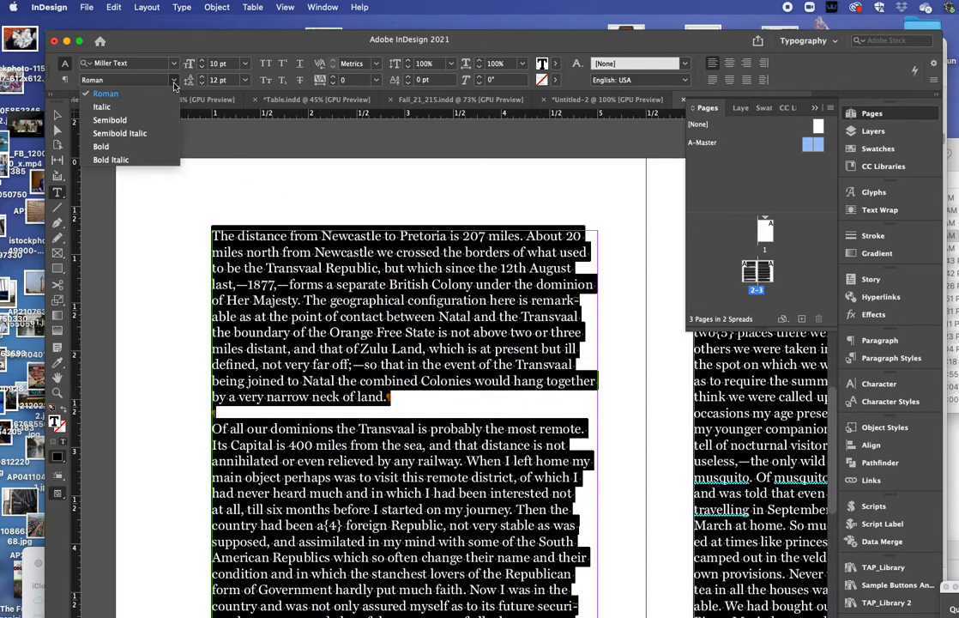
click(151, 148)
click(172, 261)
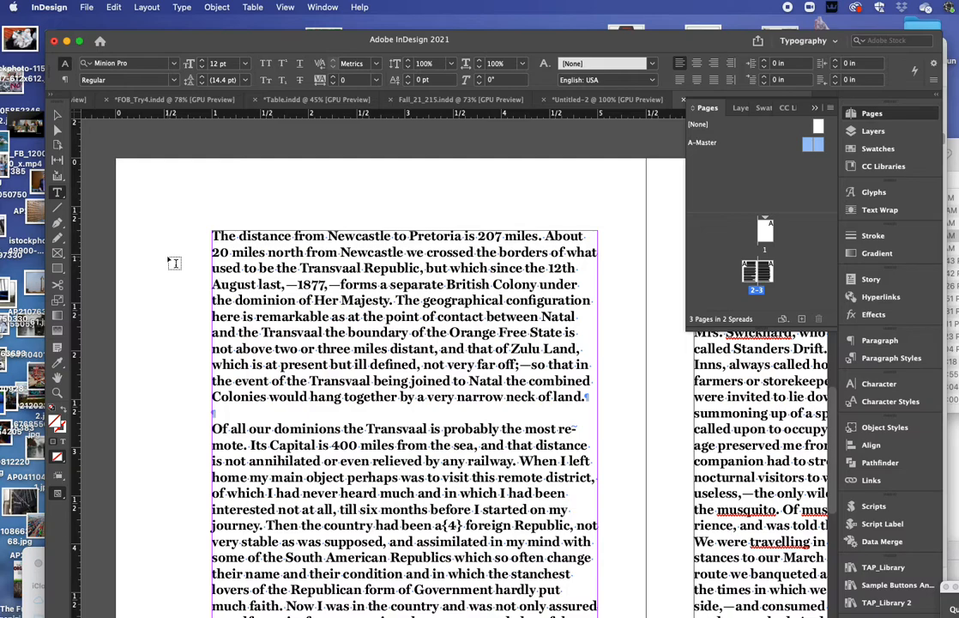
click(283, 262)
key(super+a)
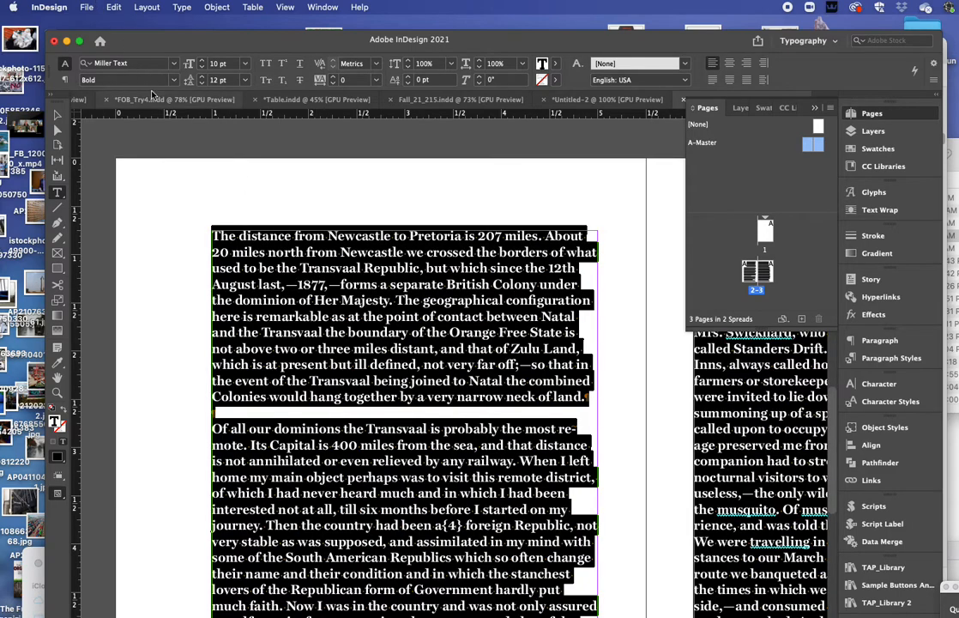
click(153, 79)
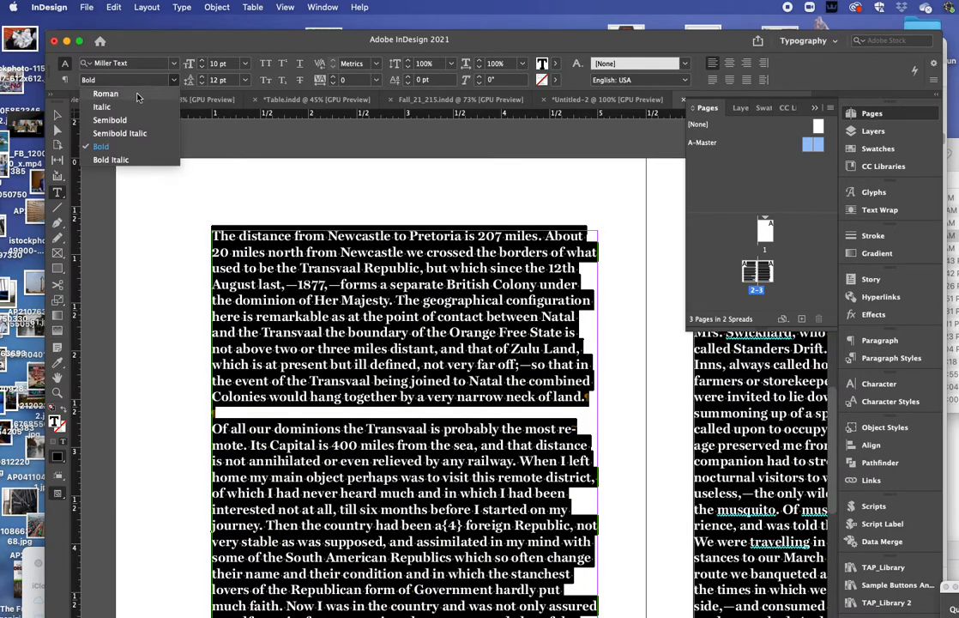
click(138, 94)
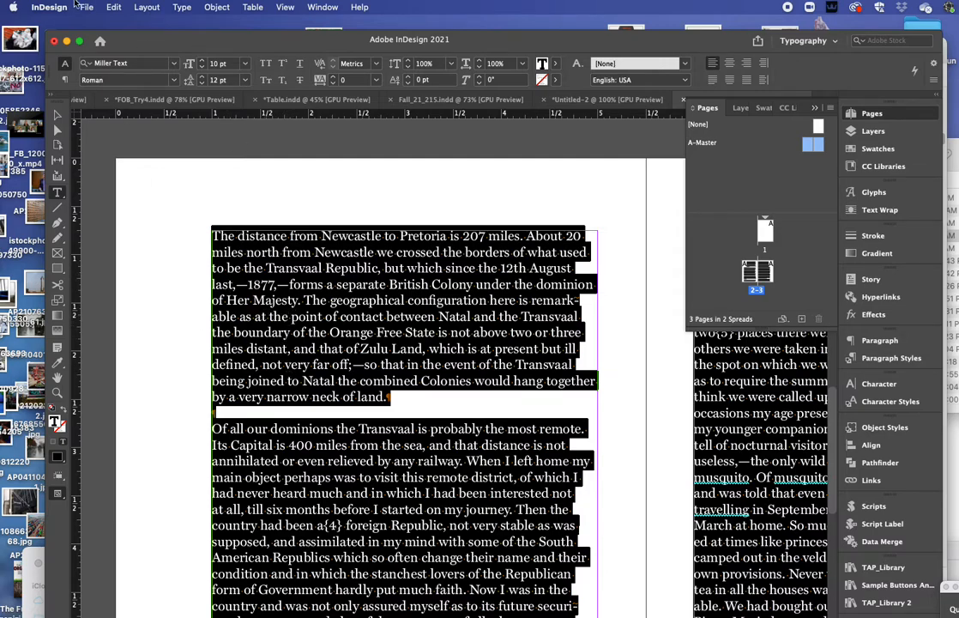
Step: Raise leading to 13 pt, then try All Caps, Strikethrough and Small Caps, switching each back off
click(200, 76)
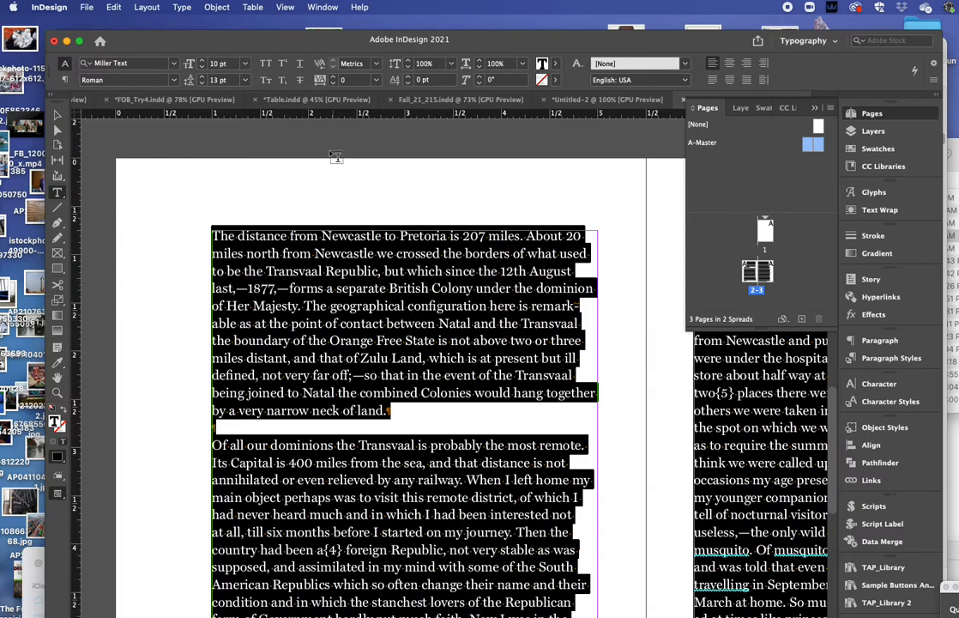
click(267, 63)
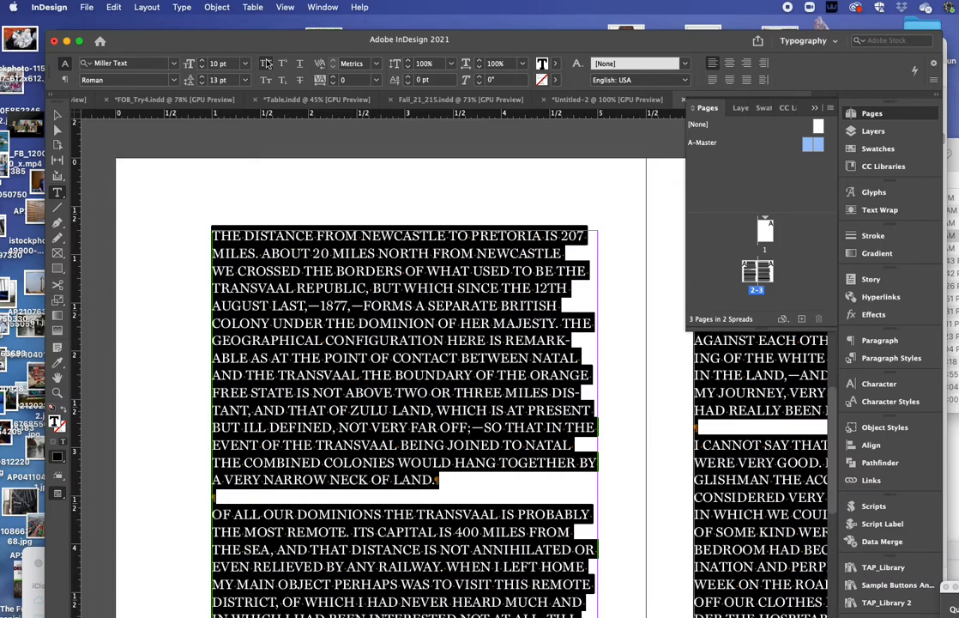
click(266, 64)
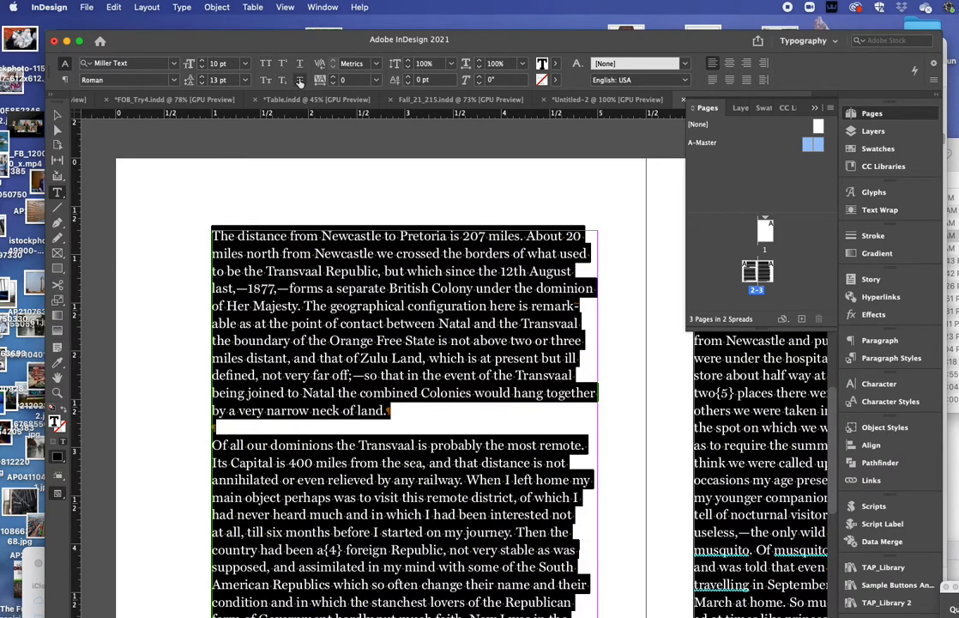
click(299, 80)
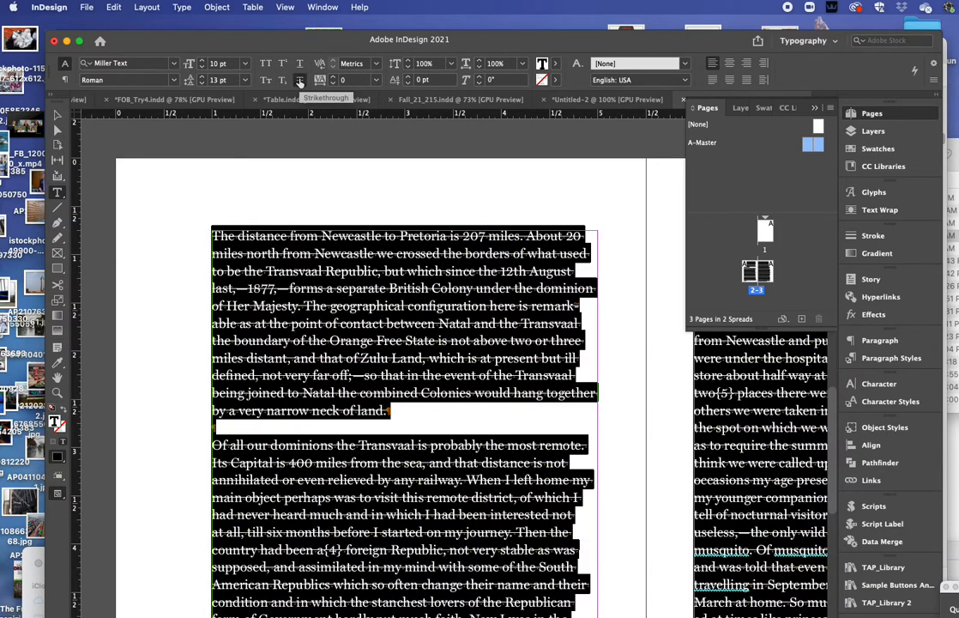
click(299, 81)
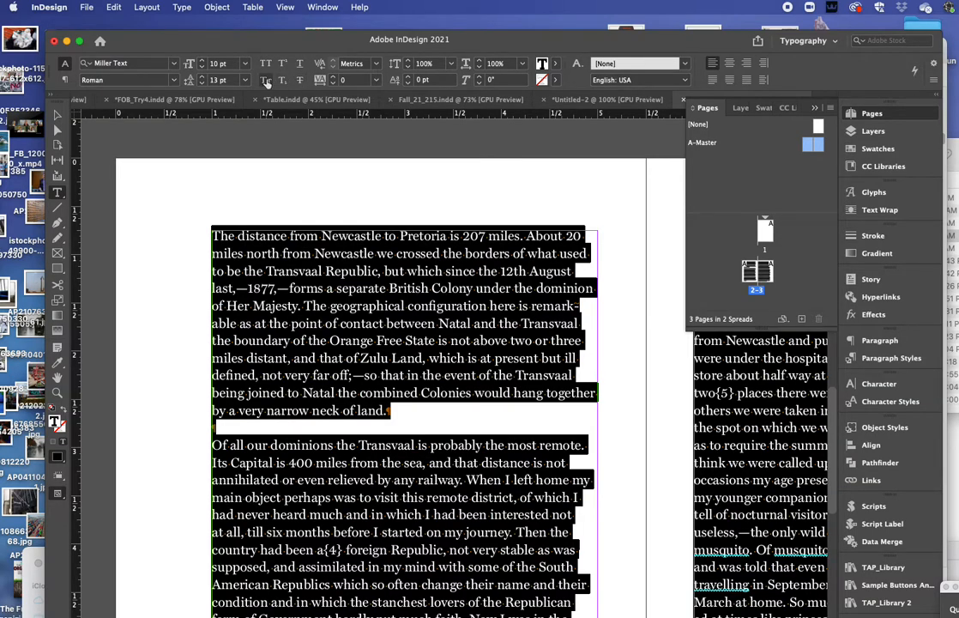
click(266, 80)
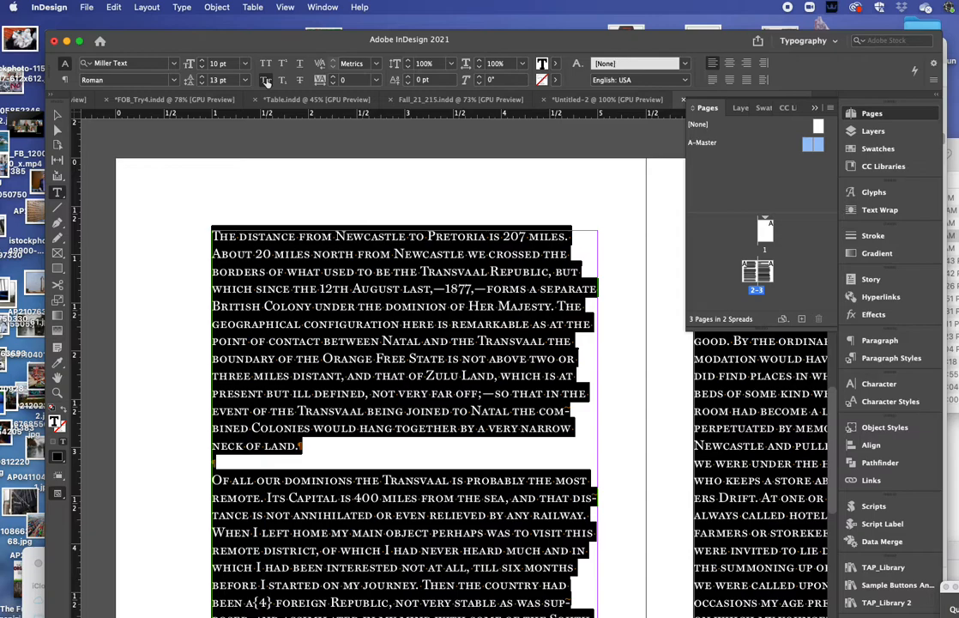
click(266, 80)
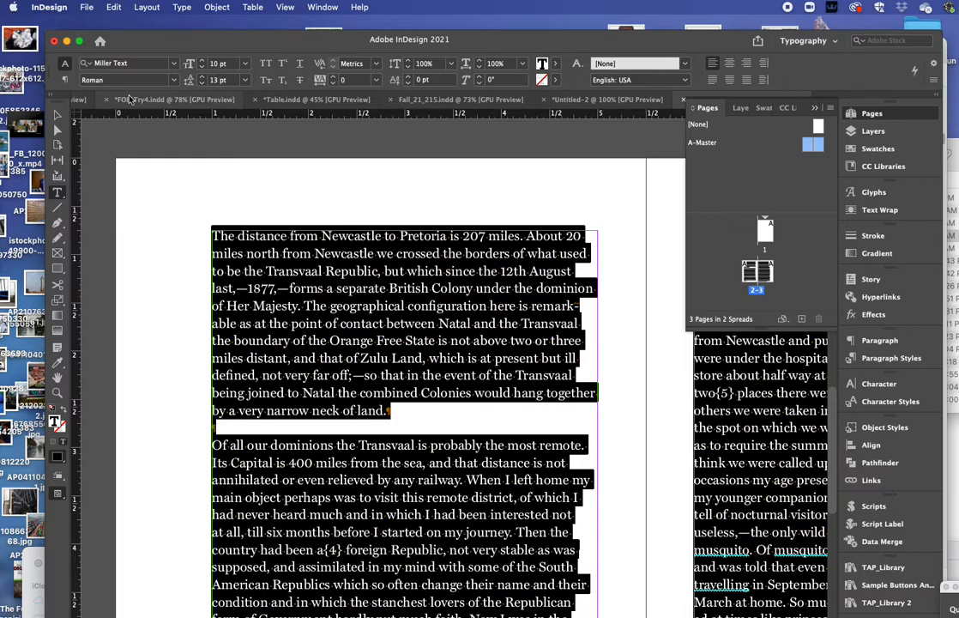
click(65, 79)
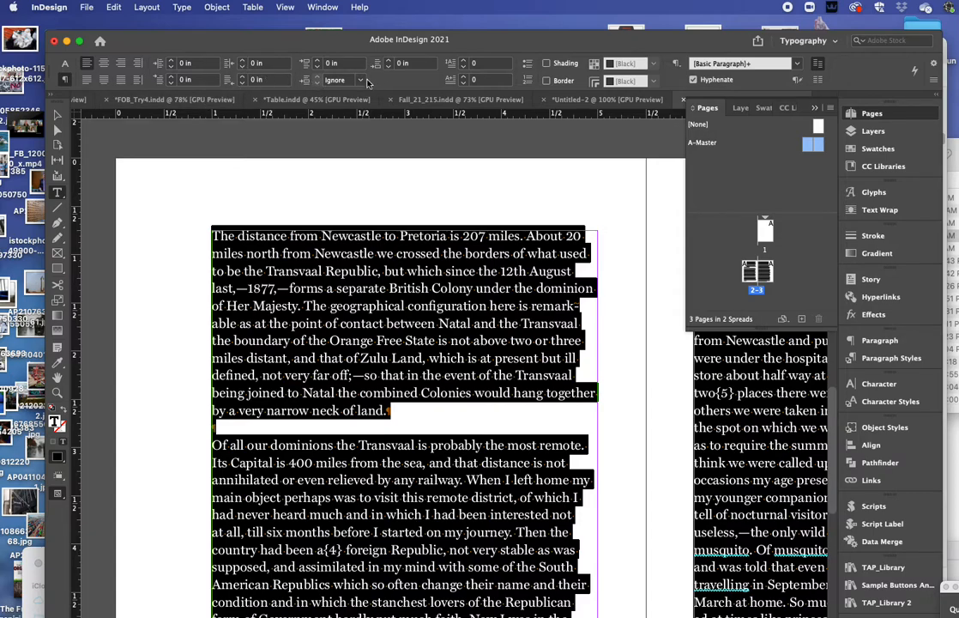
click(64, 64)
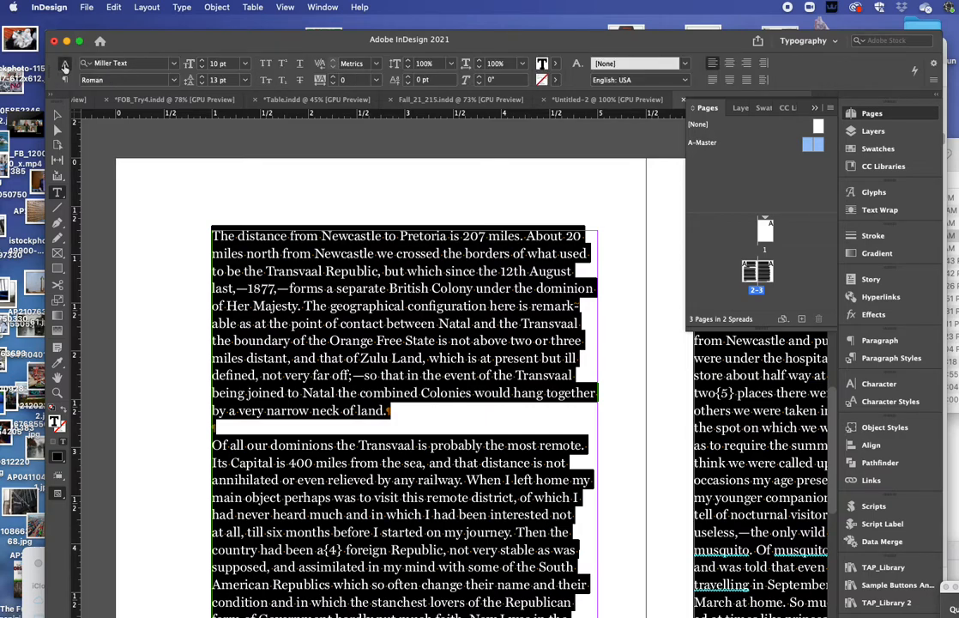
Step: Compare justify options: last line left, last line centred, and justify all lines
click(713, 81)
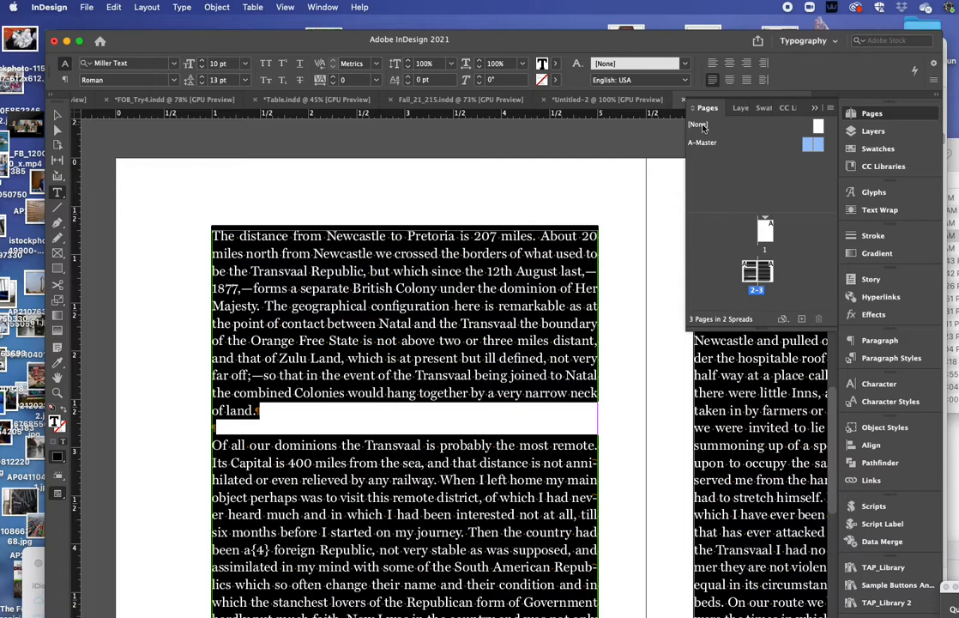
click(728, 80)
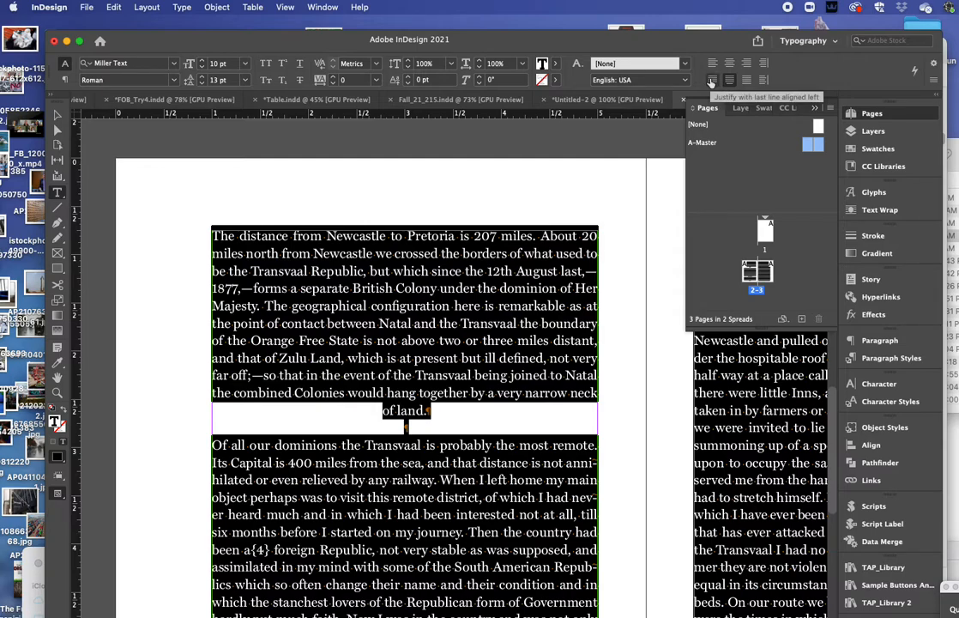
click(710, 80)
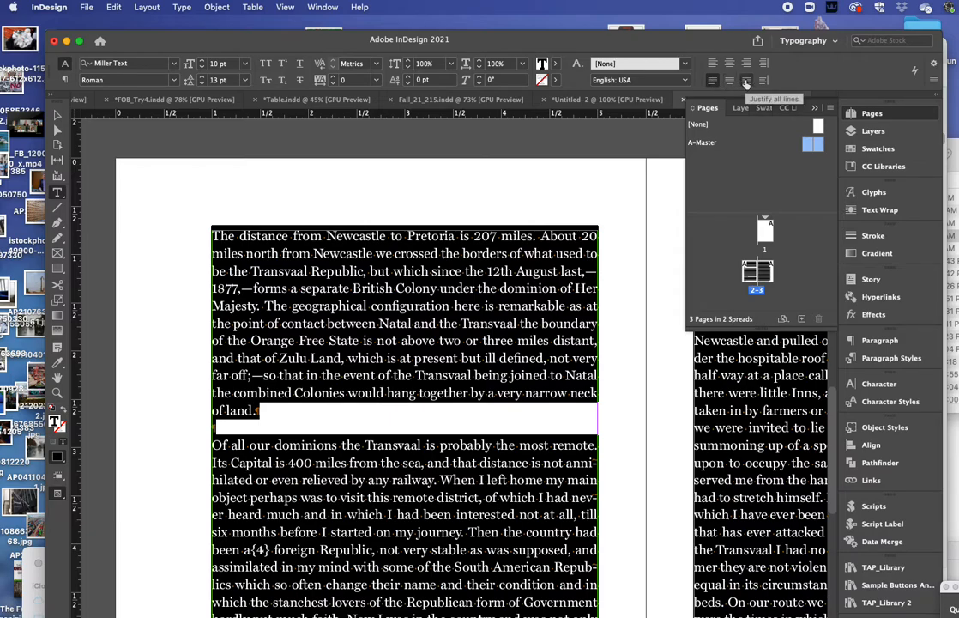
click(745, 83)
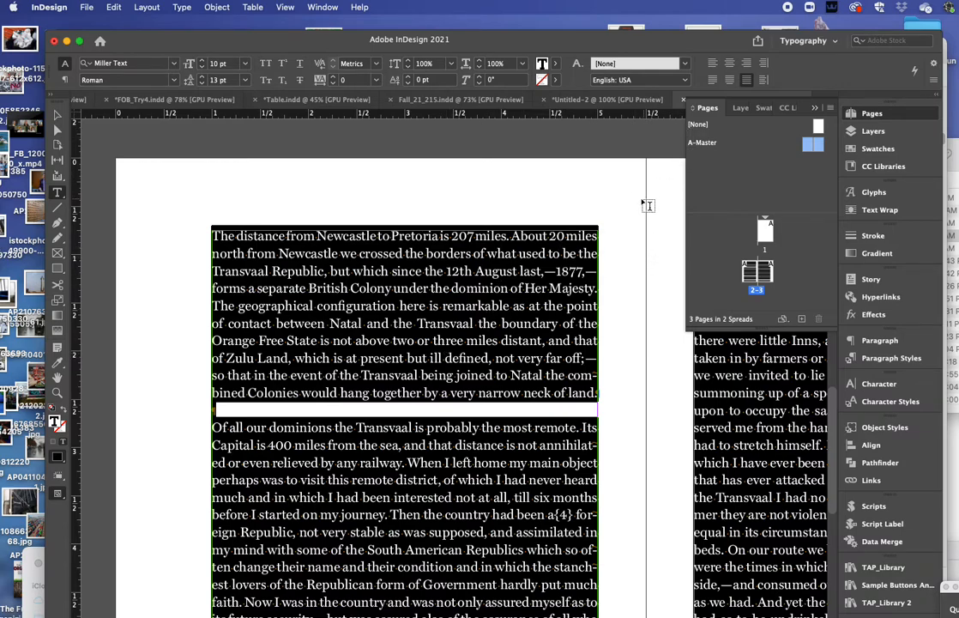
Step: Try right, centre and spine alignments, then settle on Justify with last line aligned left
click(747, 62)
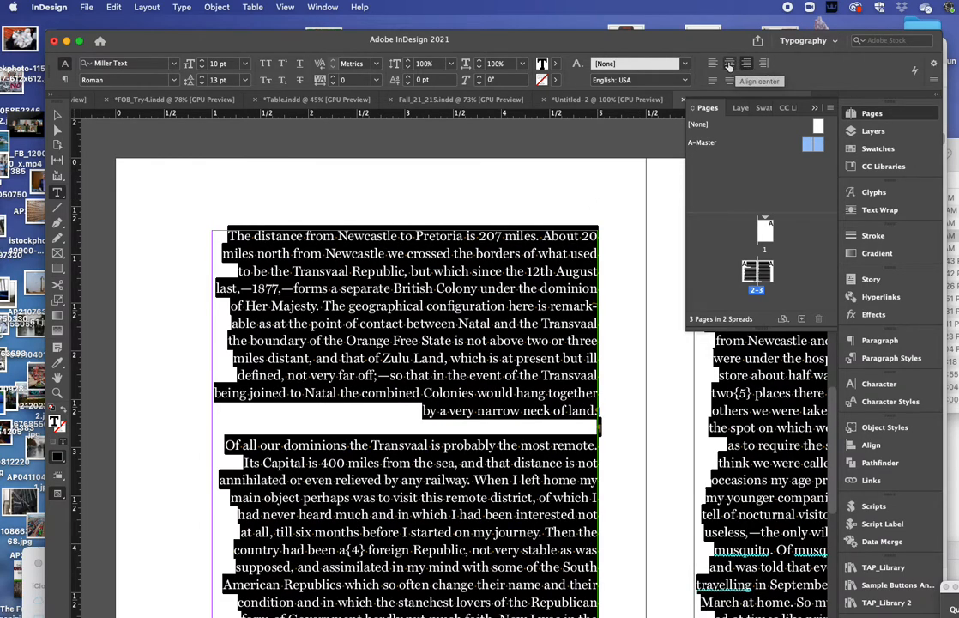
click(729, 62)
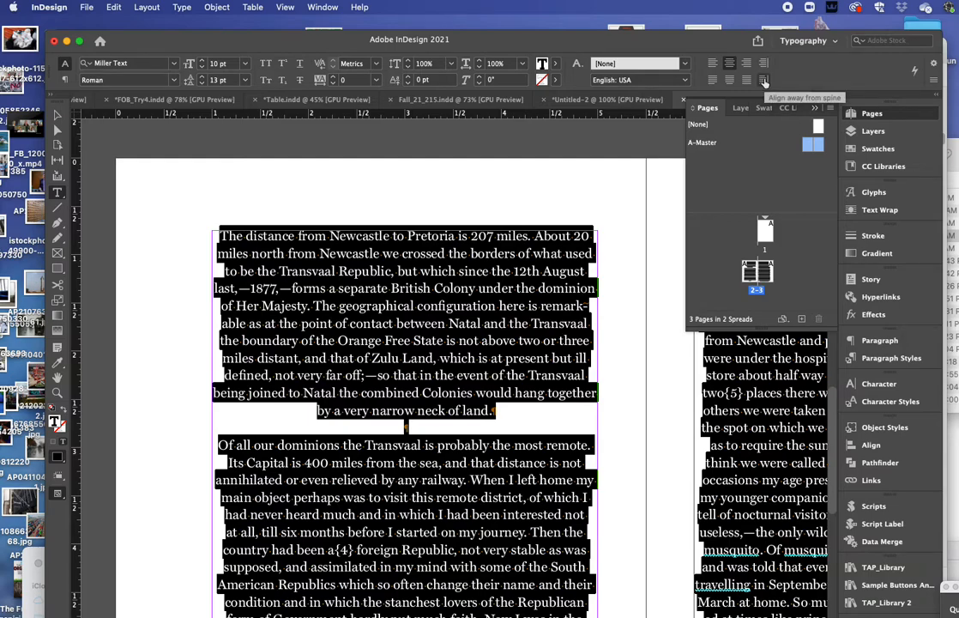
click(764, 80)
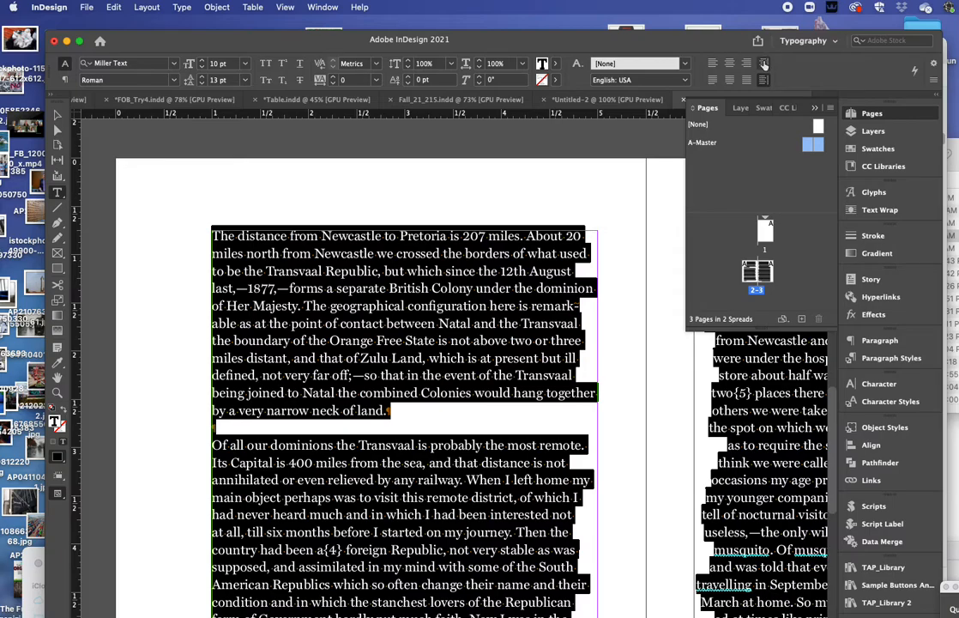
click(764, 65)
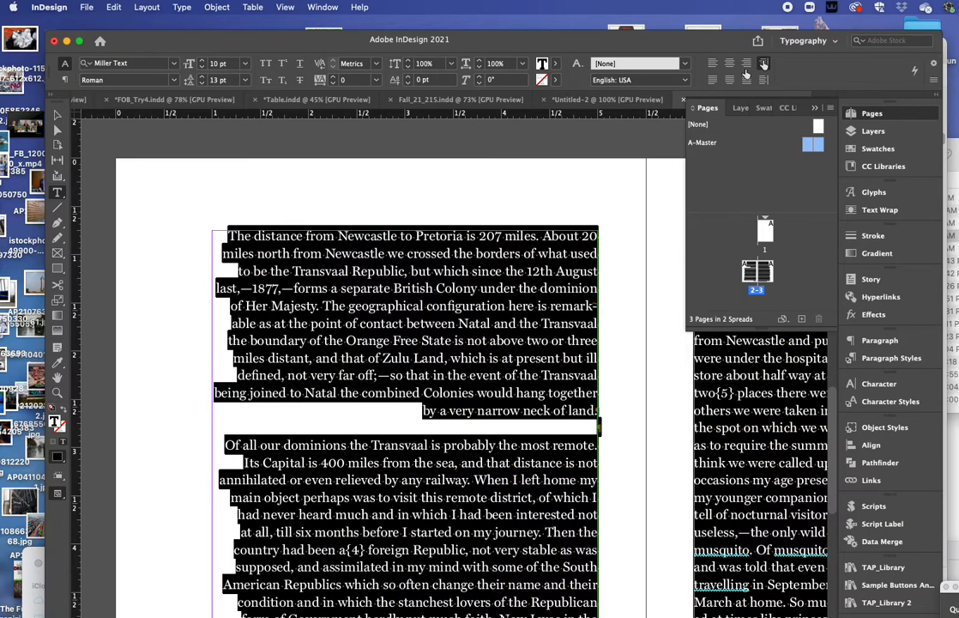
scroll(421, 419, right, 10)
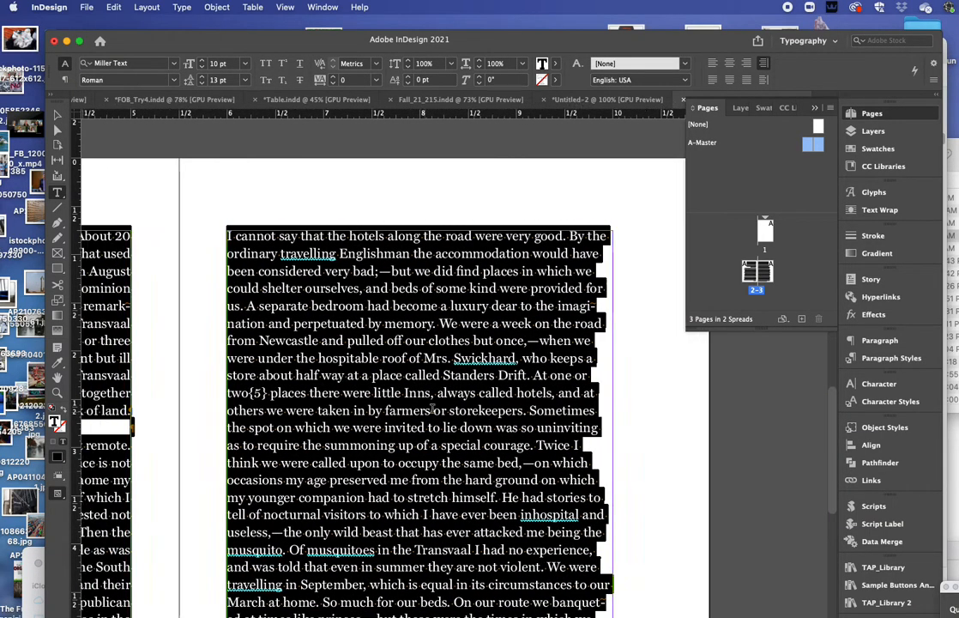
scroll(432, 409, left, 10)
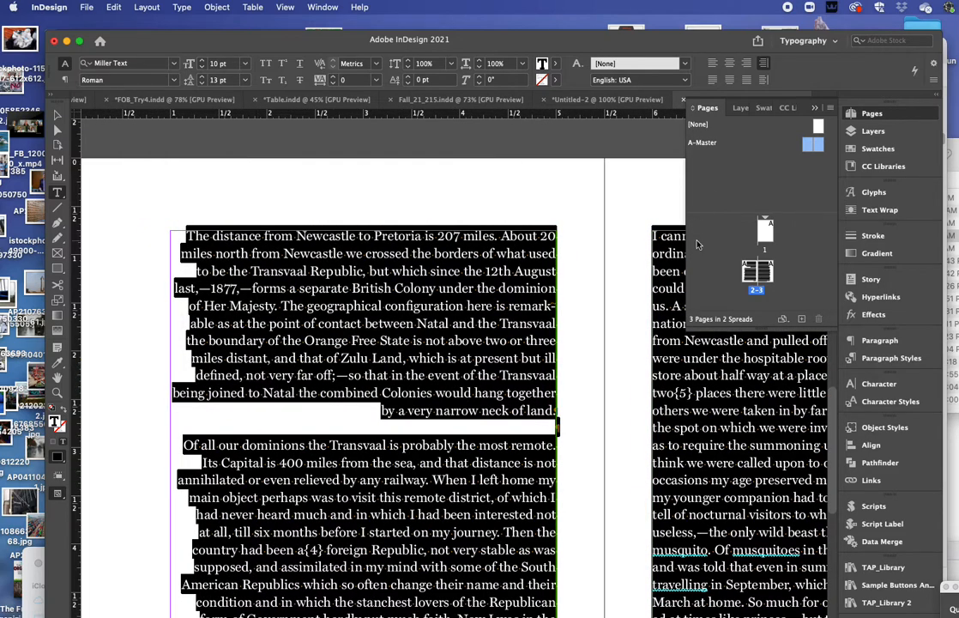
click(713, 80)
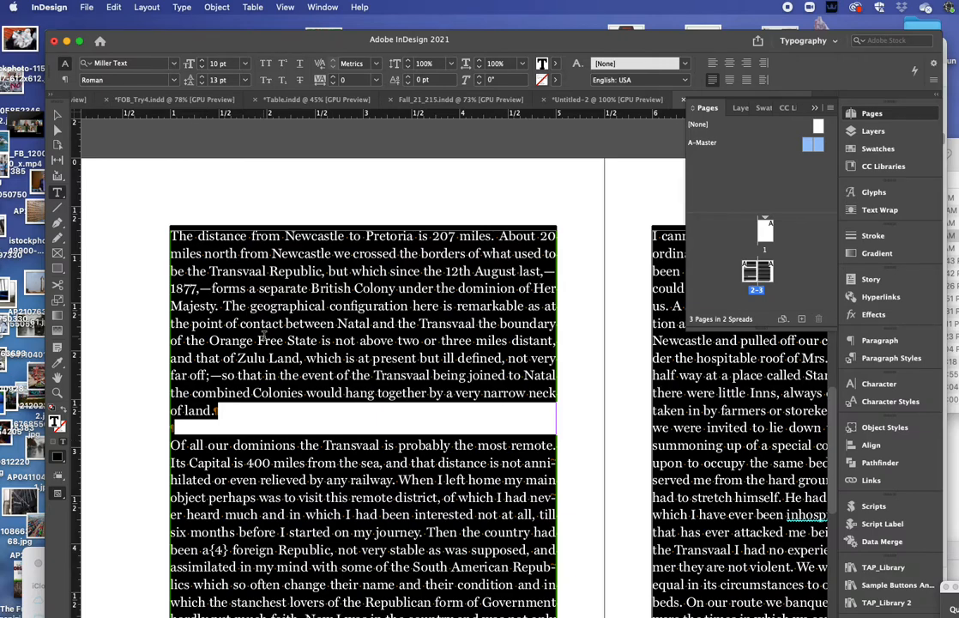
click(231, 293)
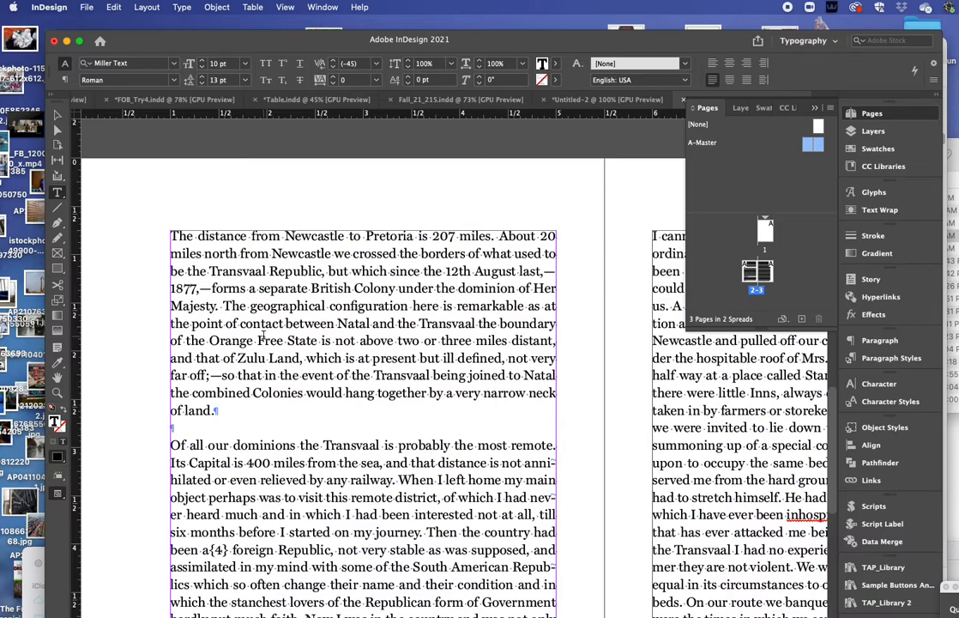
click(262, 339)
Step: Check kerning in the text, then load the Multiple Return to Single Return query in Find/Change
click(223, 358)
click(250, 270)
drag(958, 587, 321, 161)
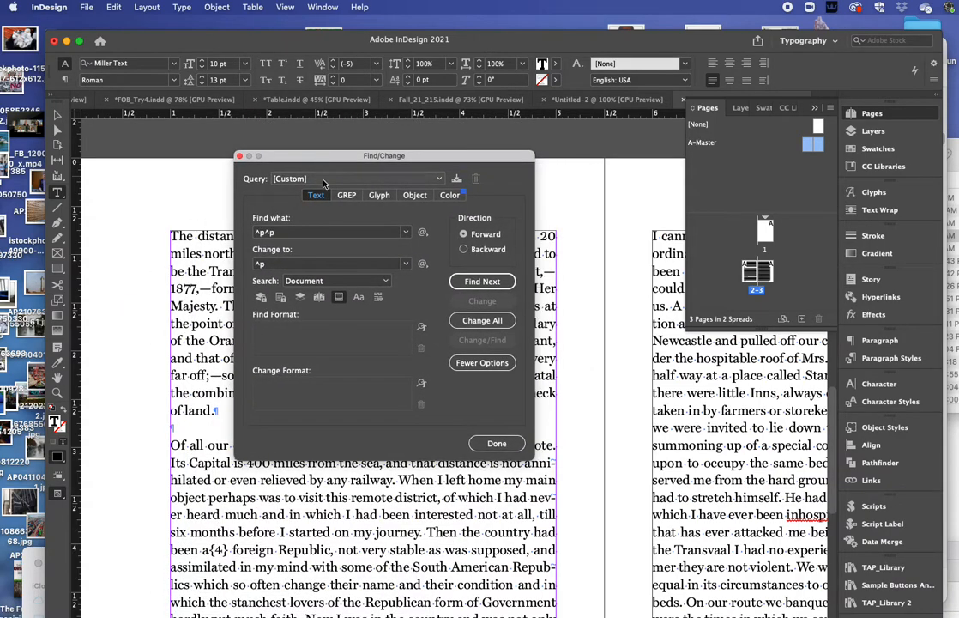
click(324, 179)
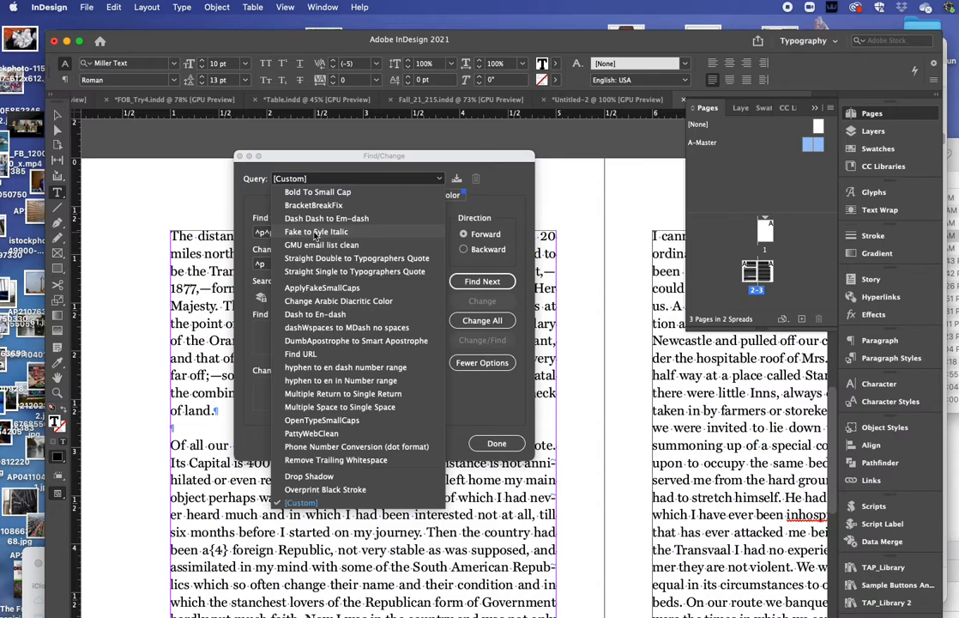
click(334, 393)
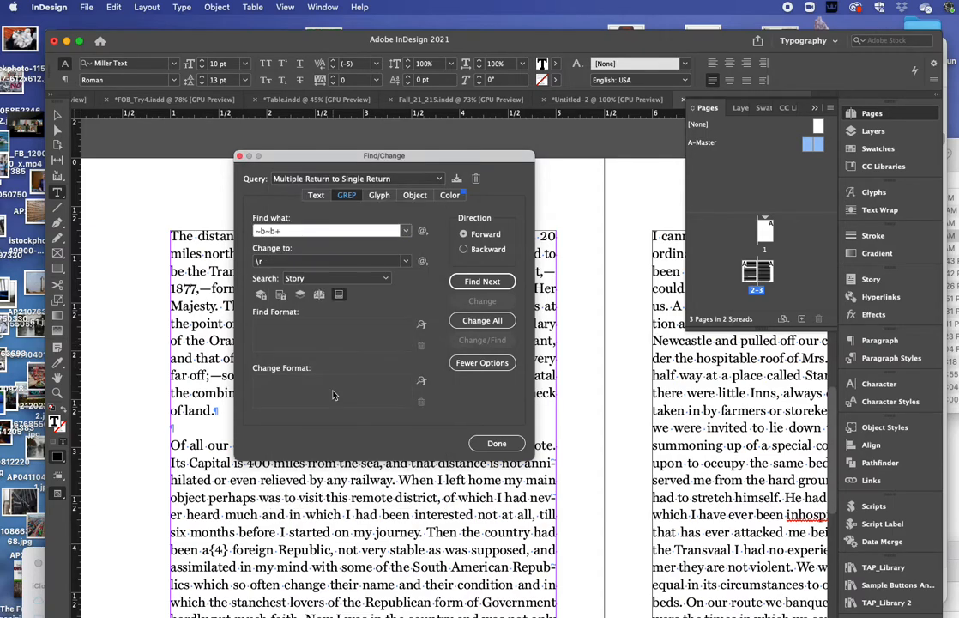
Step: Run Change All to collapse repeated returns, confirming the 18 replacements
drag(302, 158, 359, 124)
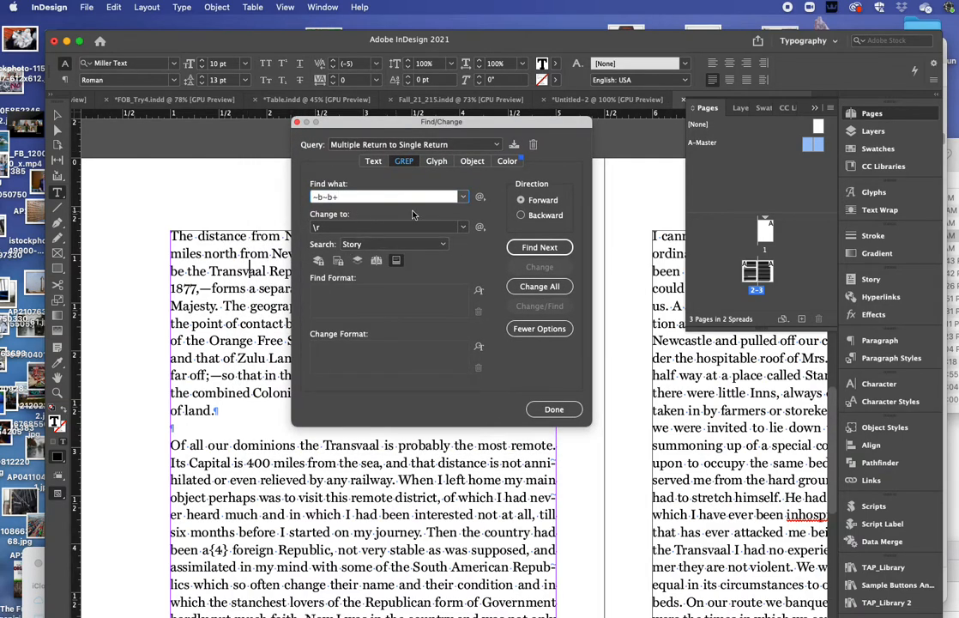
click(539, 249)
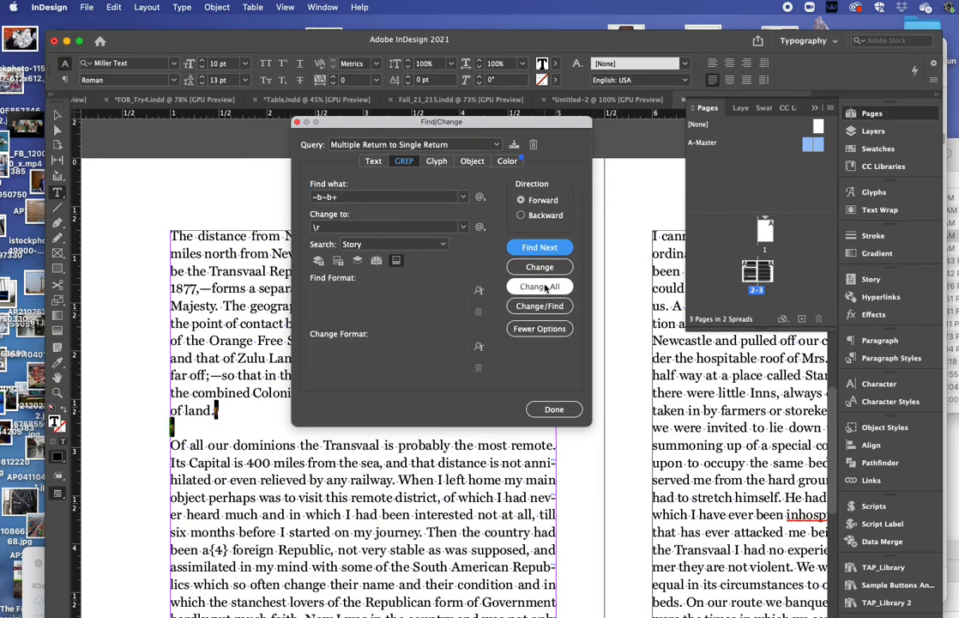
click(541, 286)
click(570, 353)
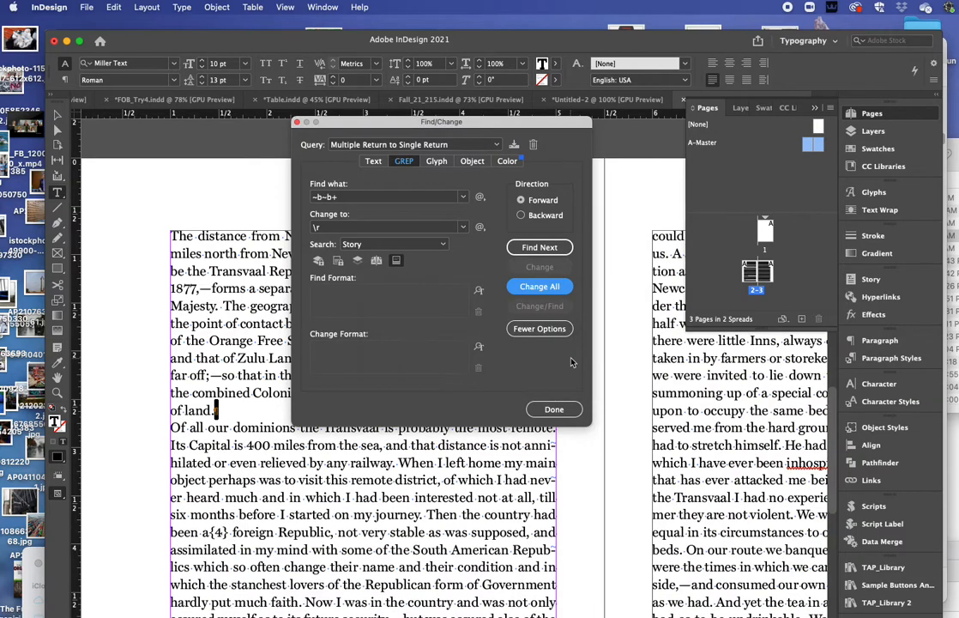
drag(364, 129, 958, 579)
Step: Return to the story text and select all of it
click(397, 428)
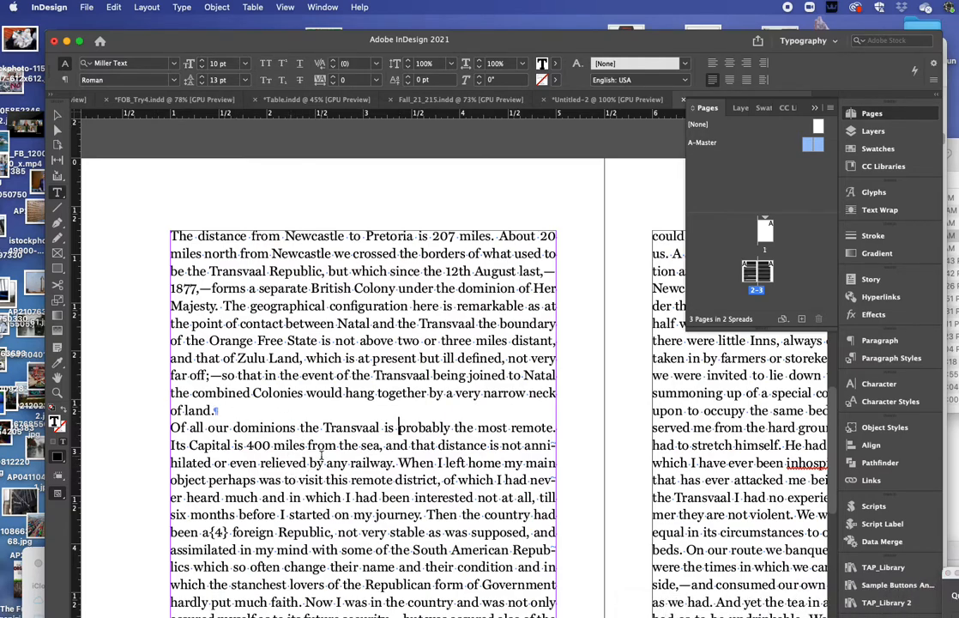
key(Escape)
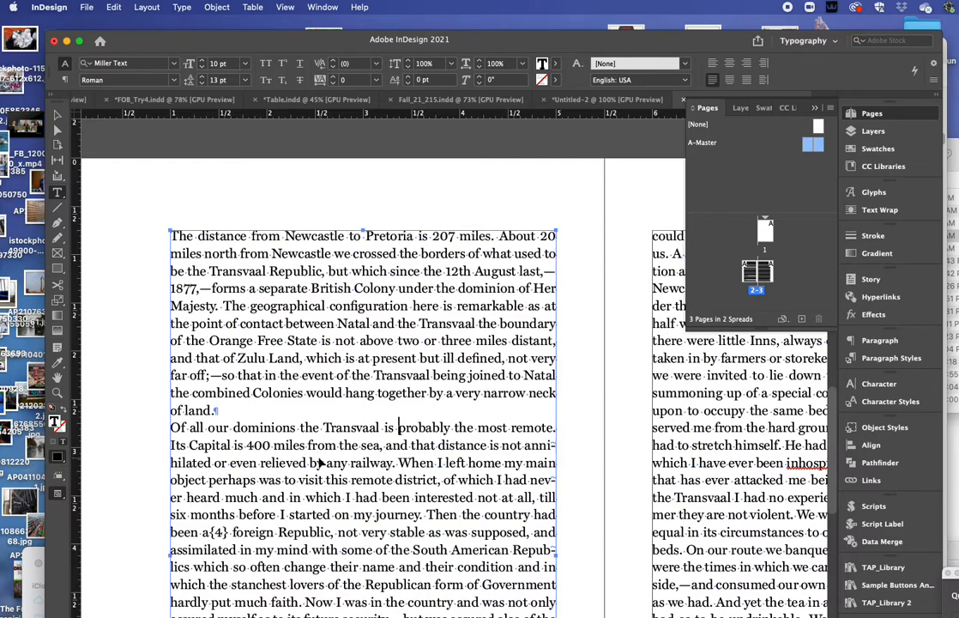
key(Return)
key(super+a)
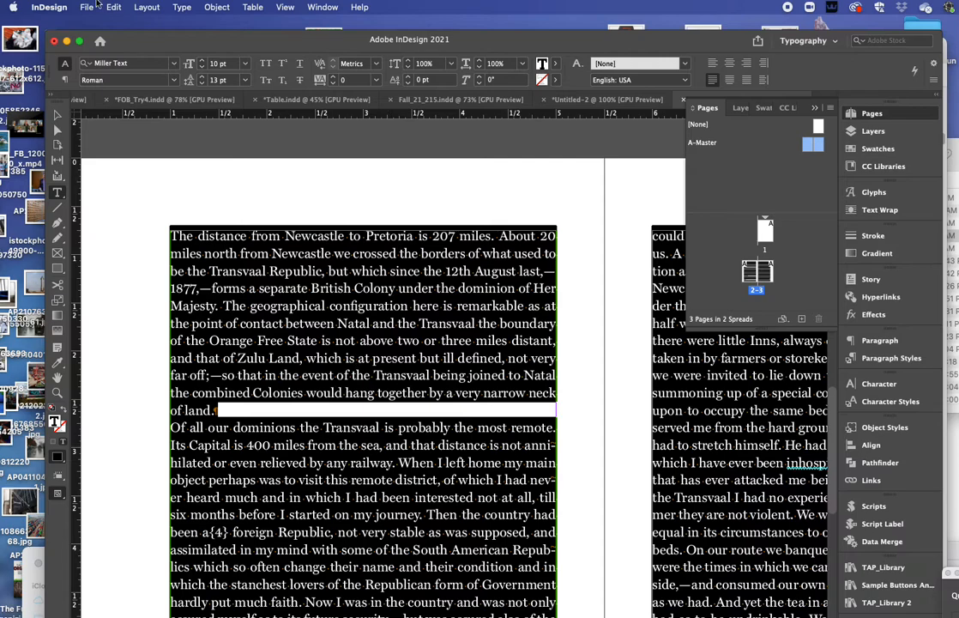
click(63, 80)
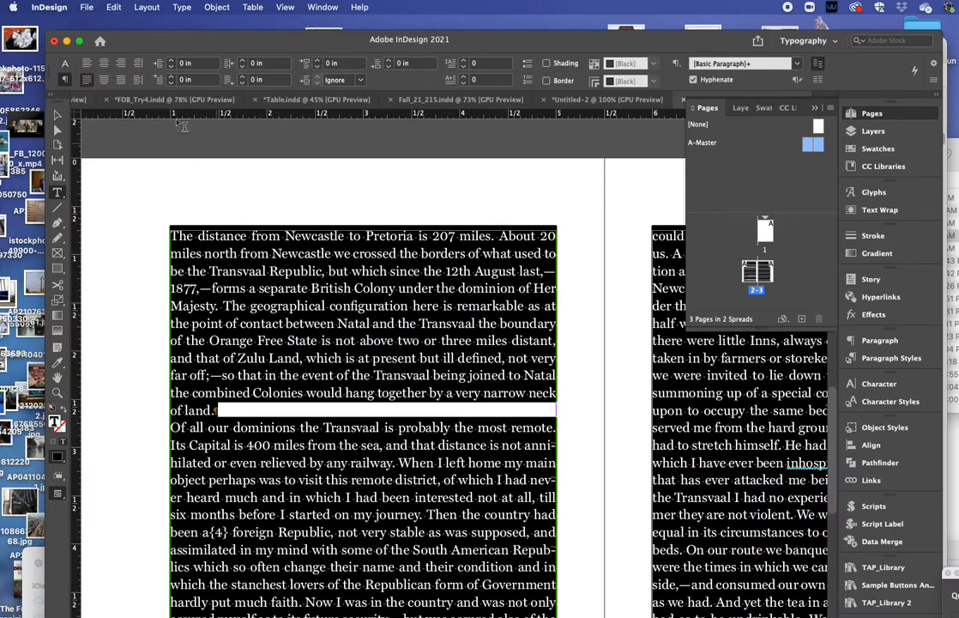
click(170, 61)
click(171, 61)
click(170, 61)
click(171, 61)
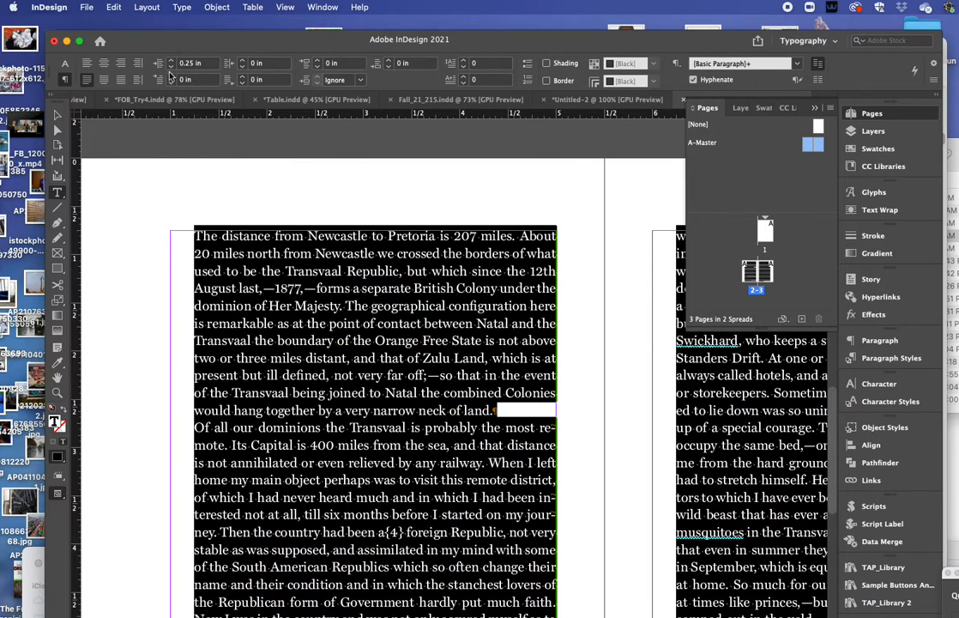
click(172, 66)
click(172, 67)
click(171, 66)
click(172, 67)
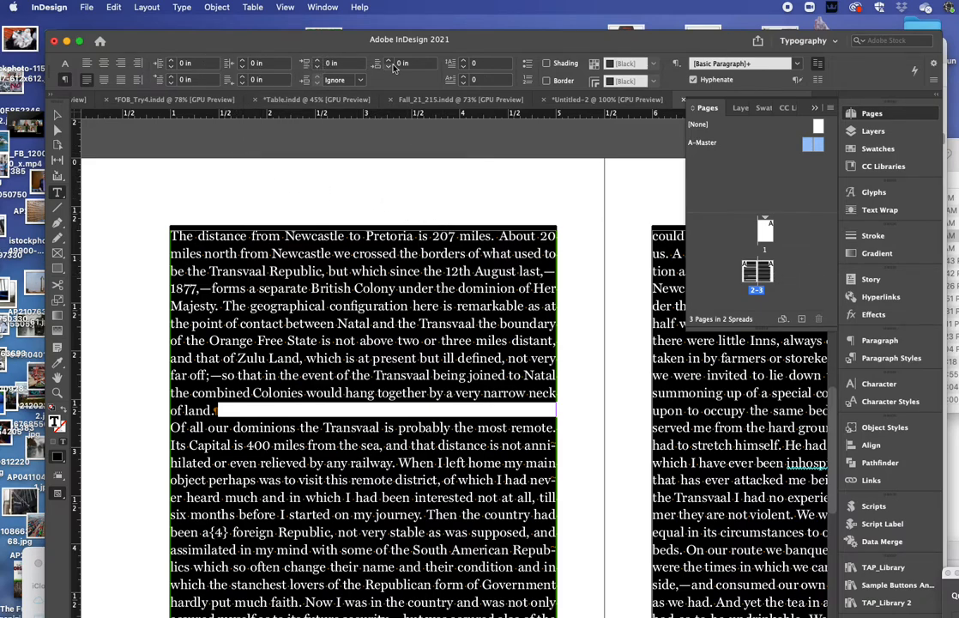
Step: Enter a 10 pt (0.1389 in) First Line Left Indent for the story and apply it
click(172, 76)
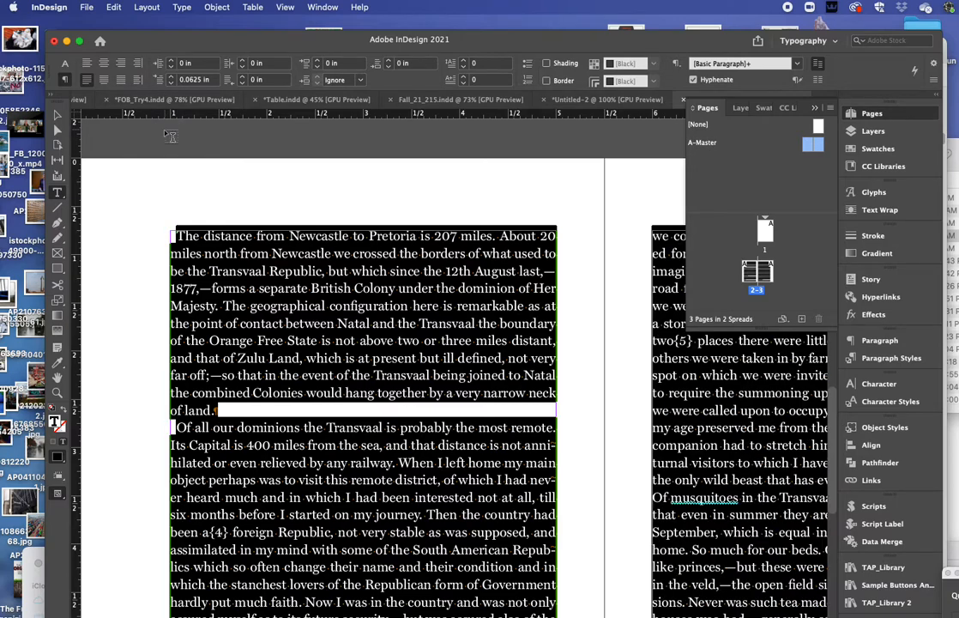
click(200, 79)
drag(201, 77, 130, 76)
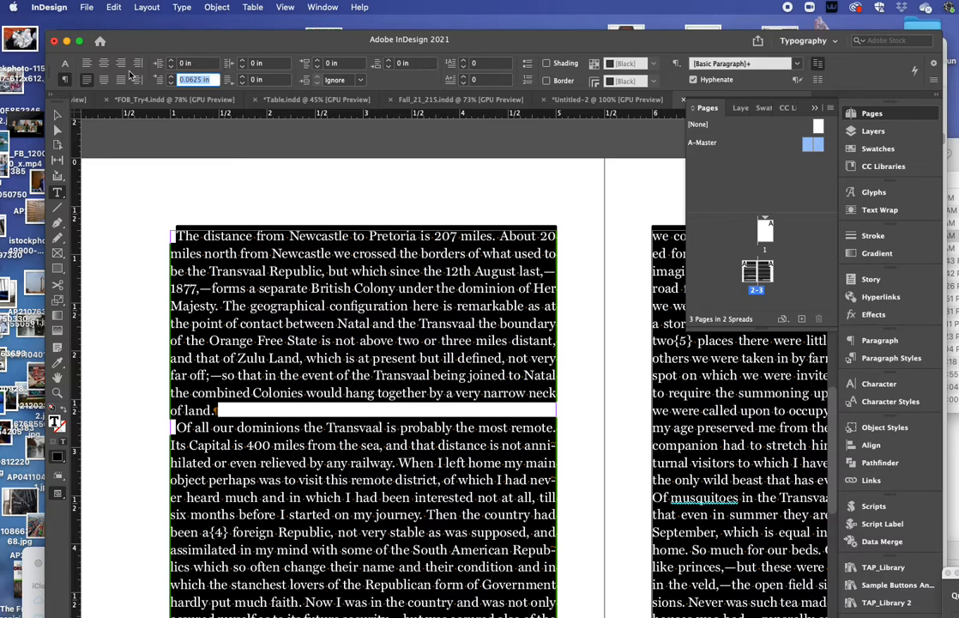
text(pt)
click(284, 81)
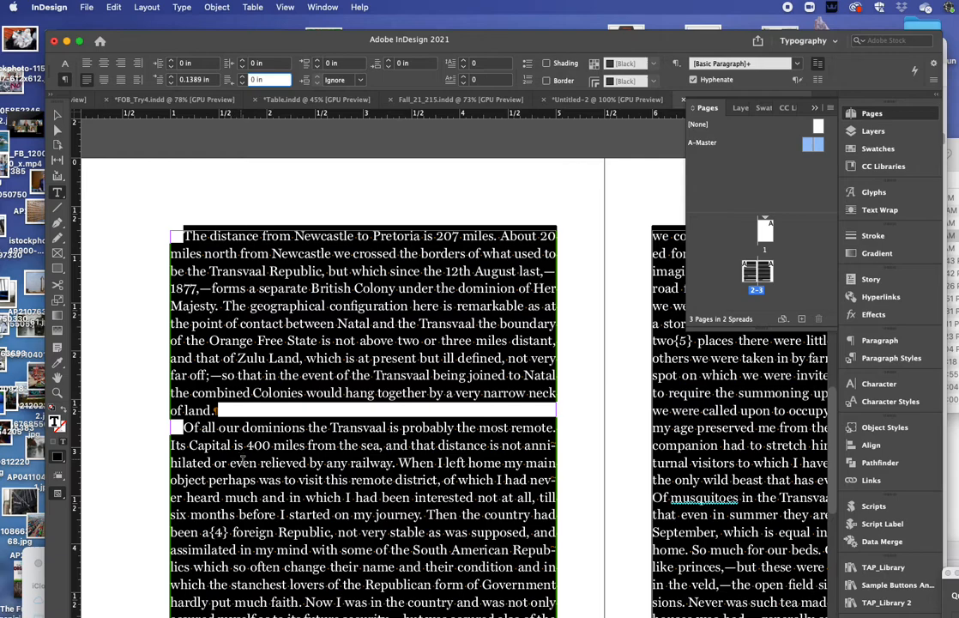
click(298, 462)
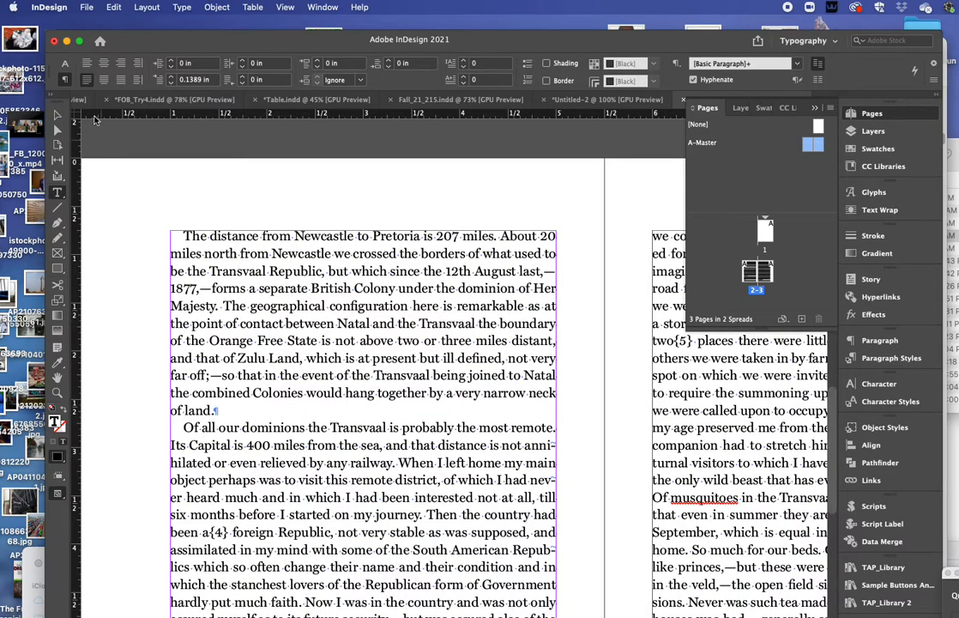
Step: Deselect the story frame and double-click A-Master in the Pages panel
key(Escape)
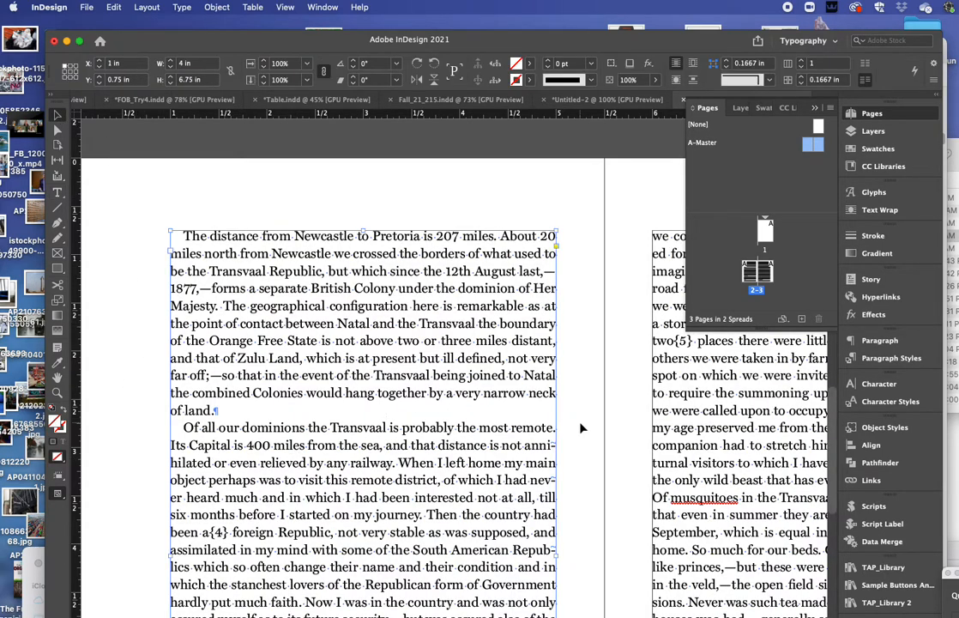
click(572, 520)
scroll(572, 521, down, 5)
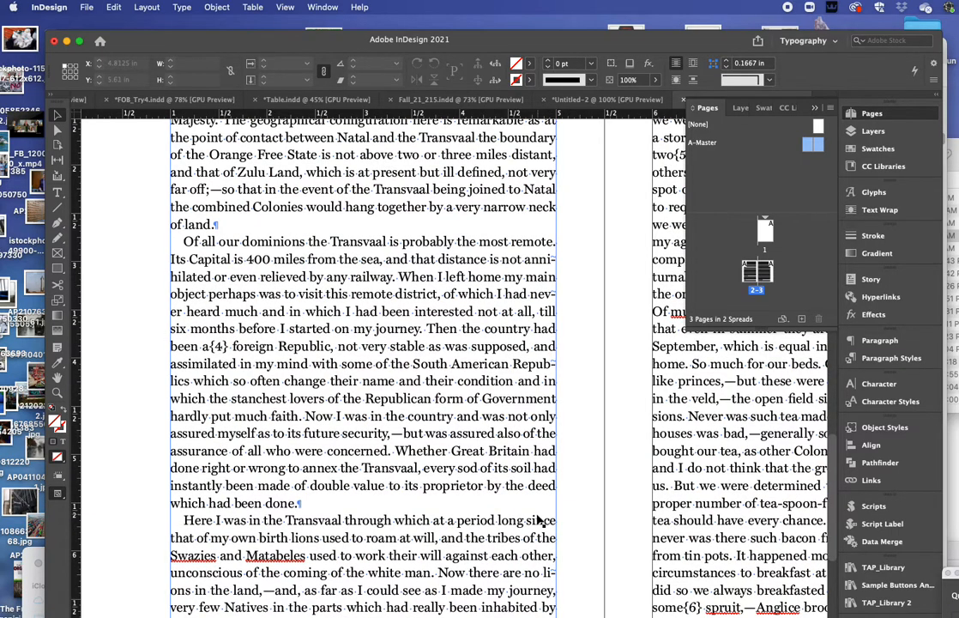
scroll(541, 520, up, 10)
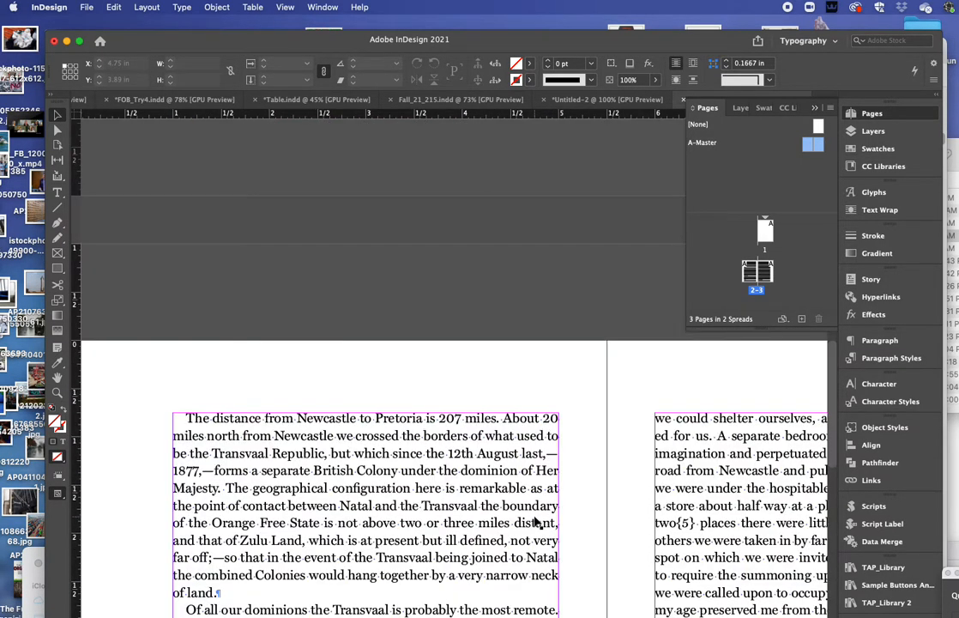
scroll(532, 522, down, 19)
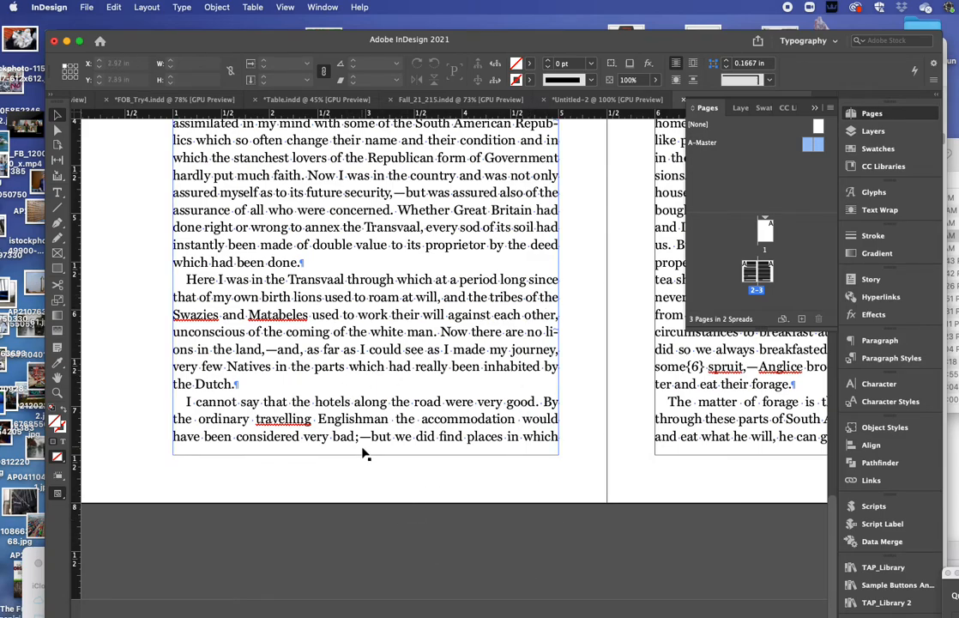
scroll(366, 458, up, 12)
scroll(467, 283, up, 2)
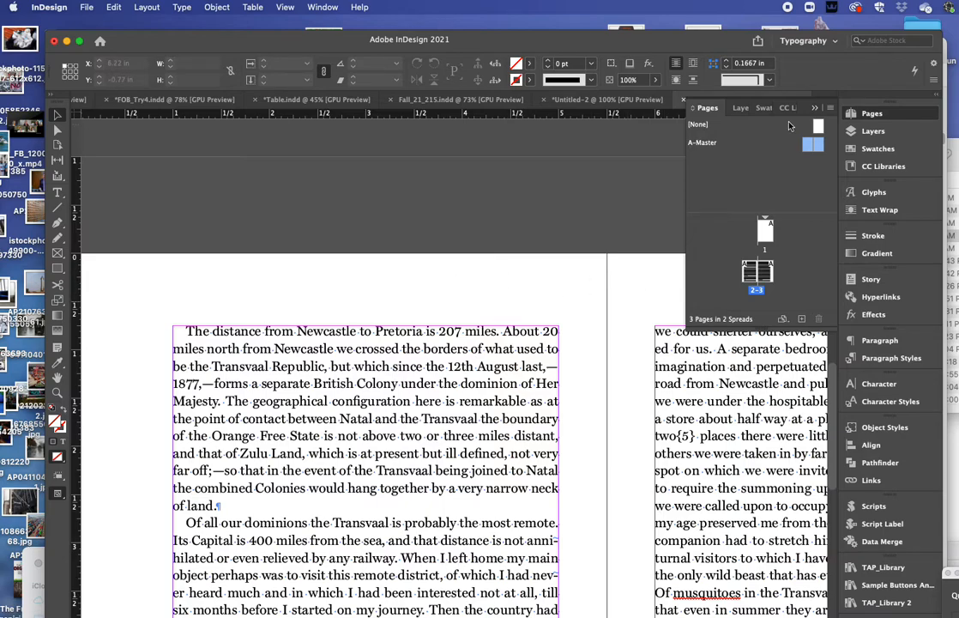
double_click(702, 142)
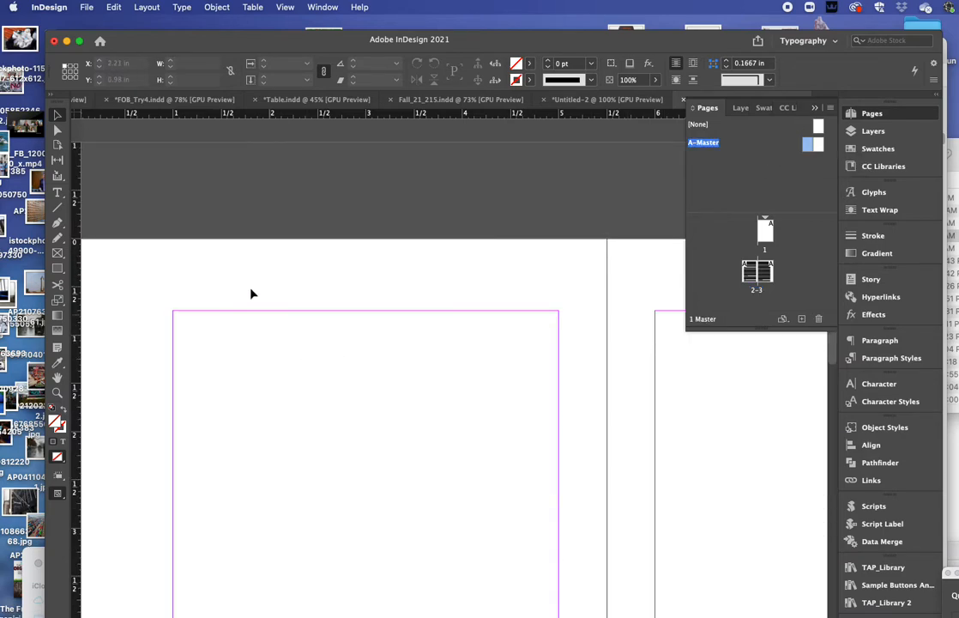
Step: Draw a header frame atop the left master page, align its left edge to X 1 in, and type The Color Purple
click(59, 193)
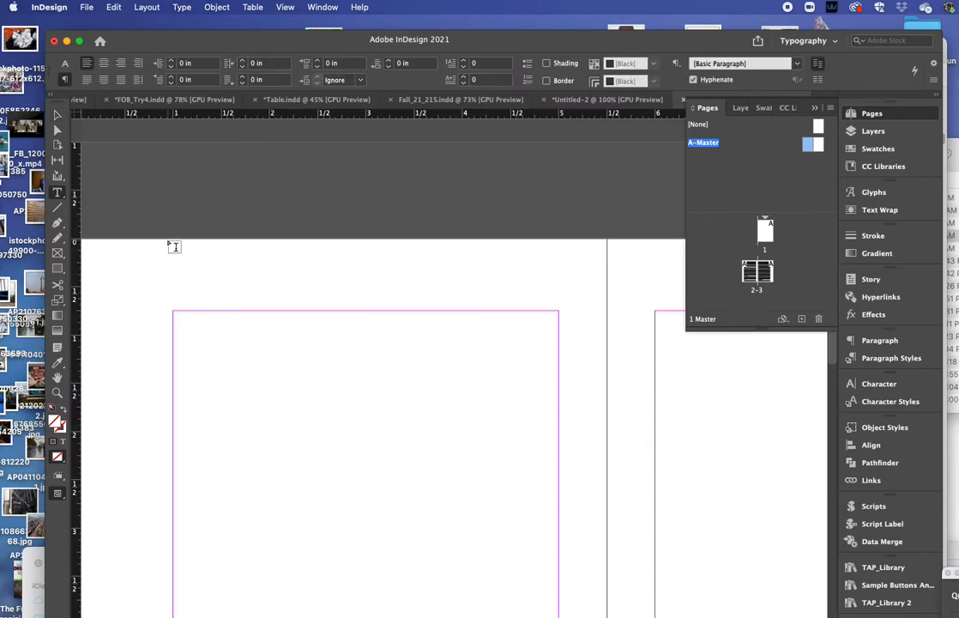
drag(171, 242, 557, 310)
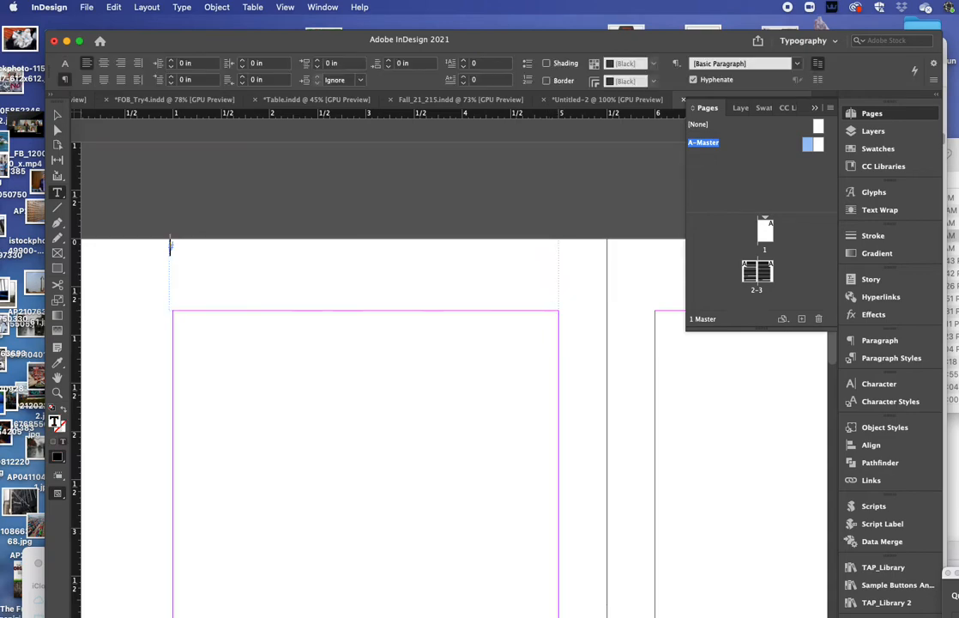
key(Escape)
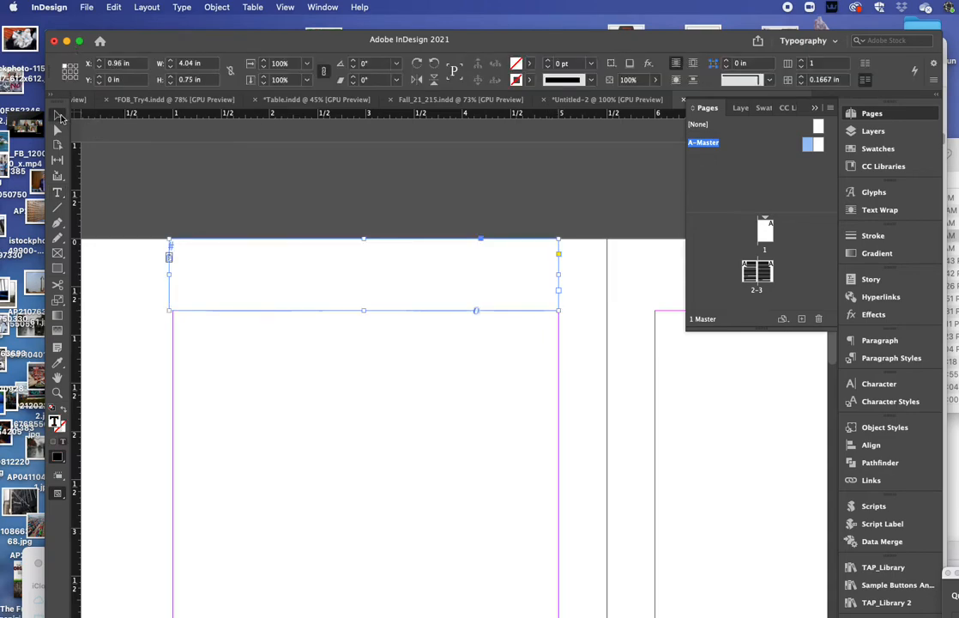
drag(169, 274, 173, 271)
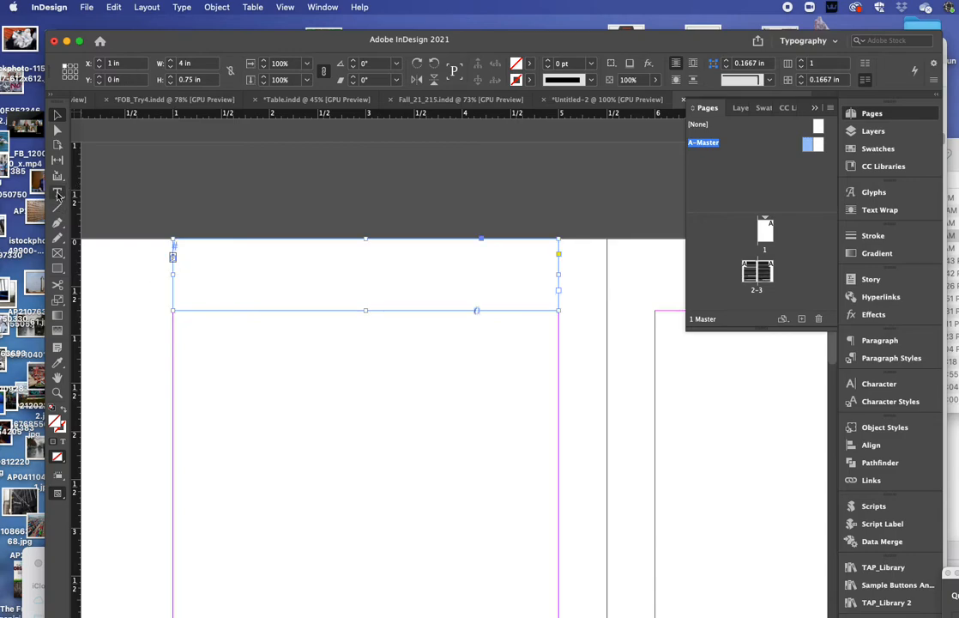
double_click(272, 295)
click(367, 270)
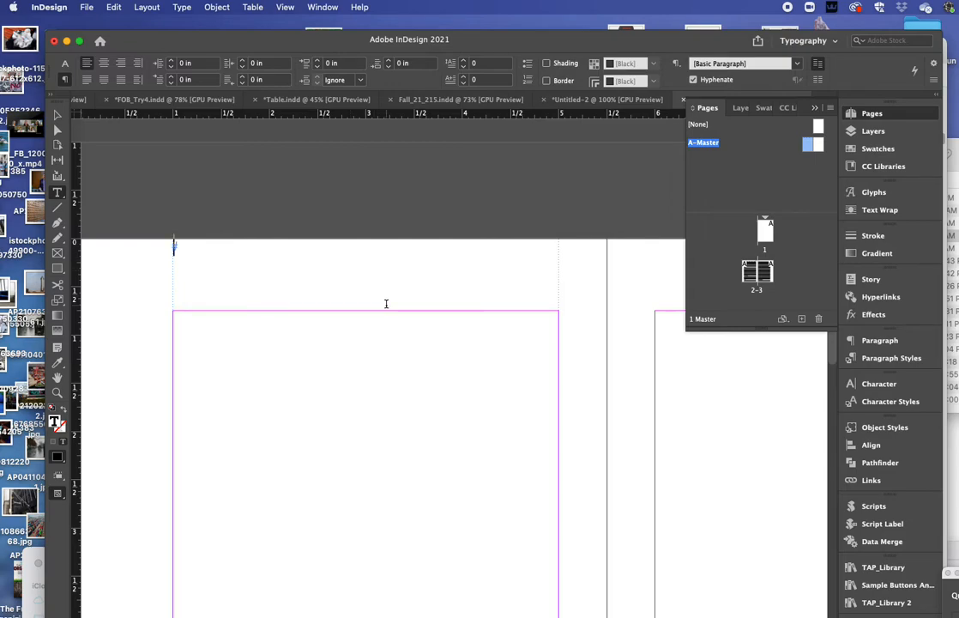
text(The)
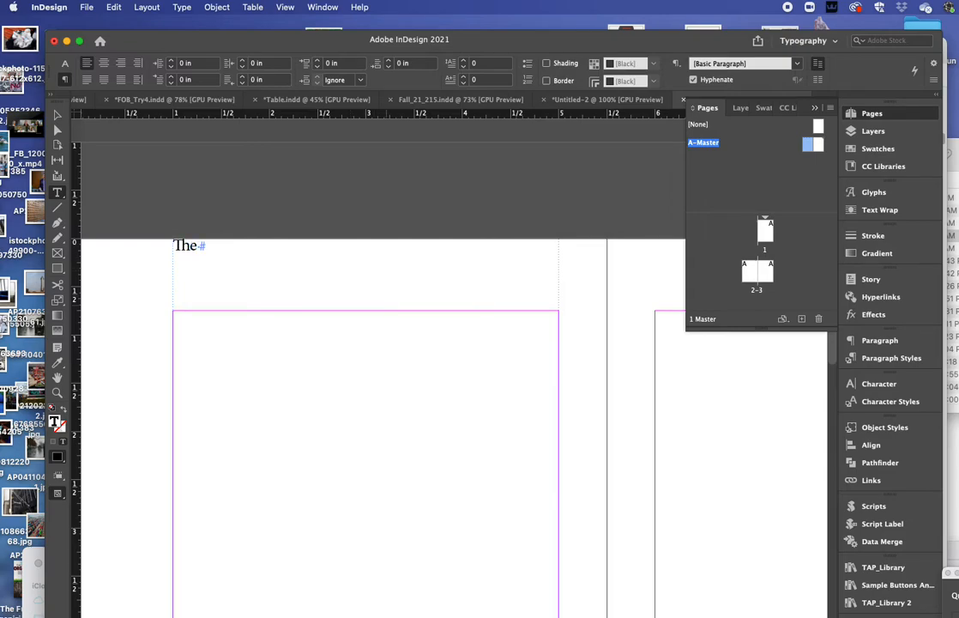
text( Color Purple)
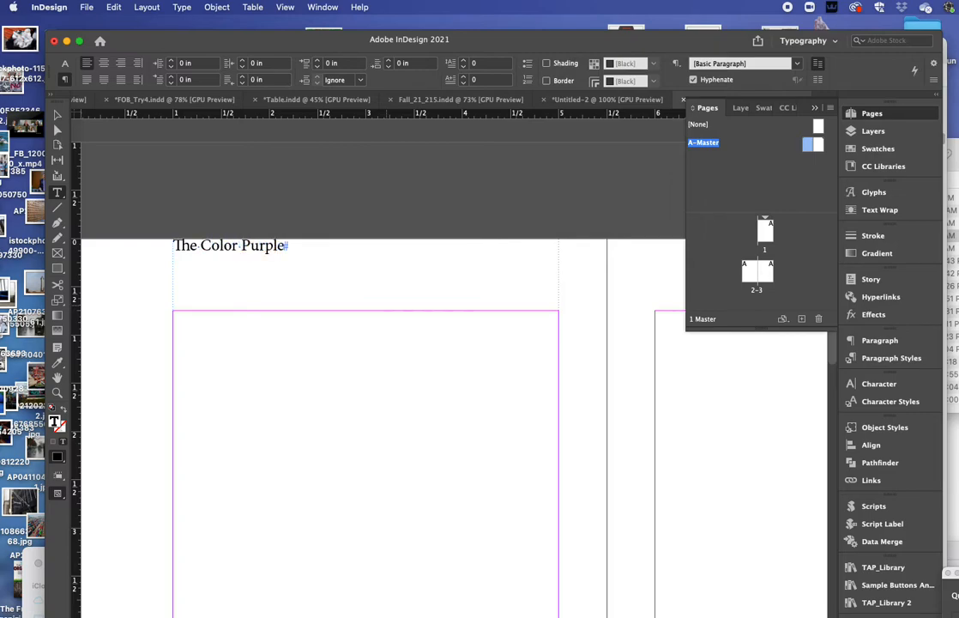
key(super+a)
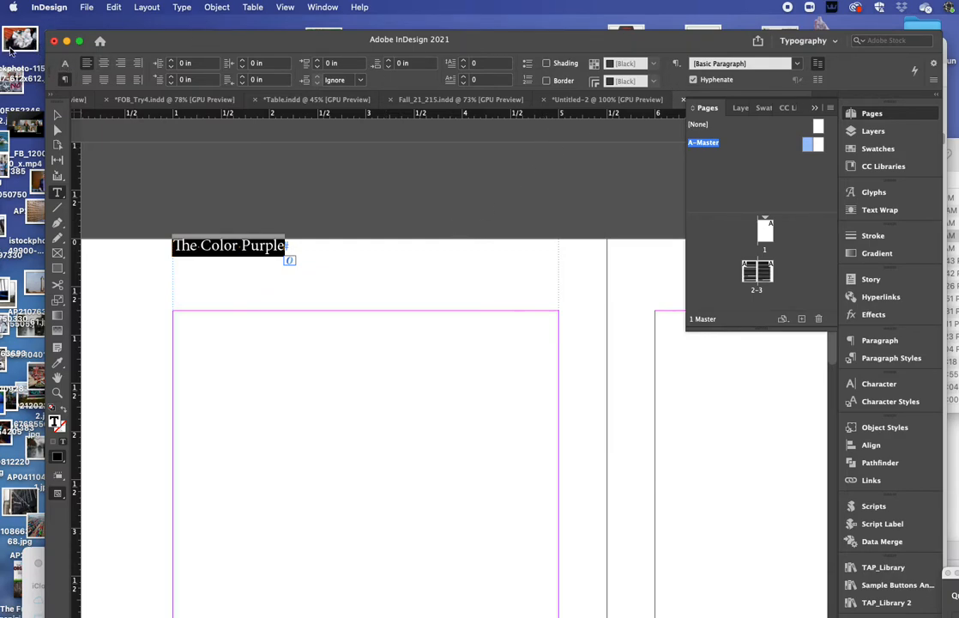
Step: Center The Color Purple horizontally in its frame with Align Center
click(64, 63)
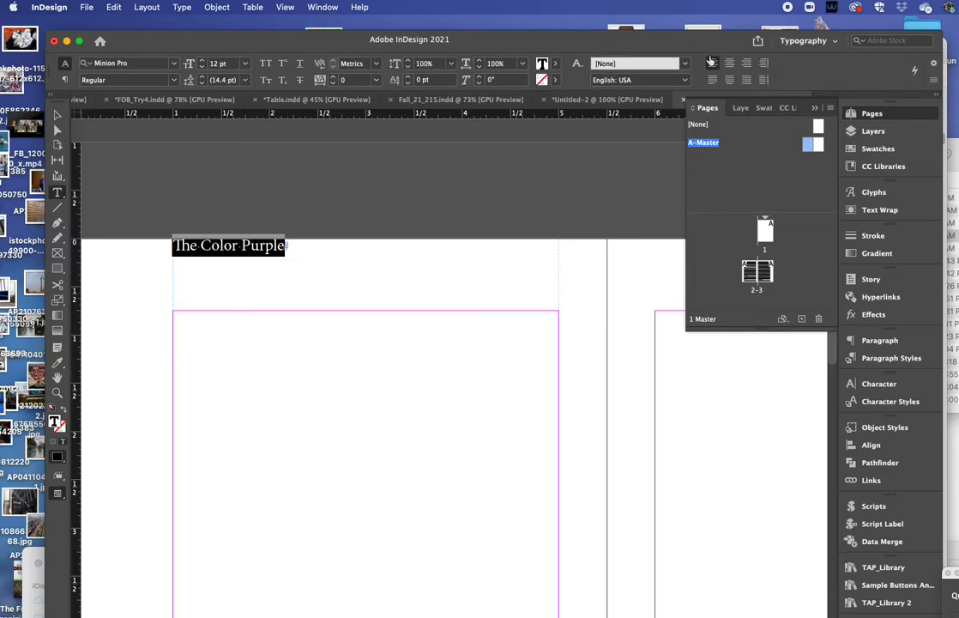
click(729, 64)
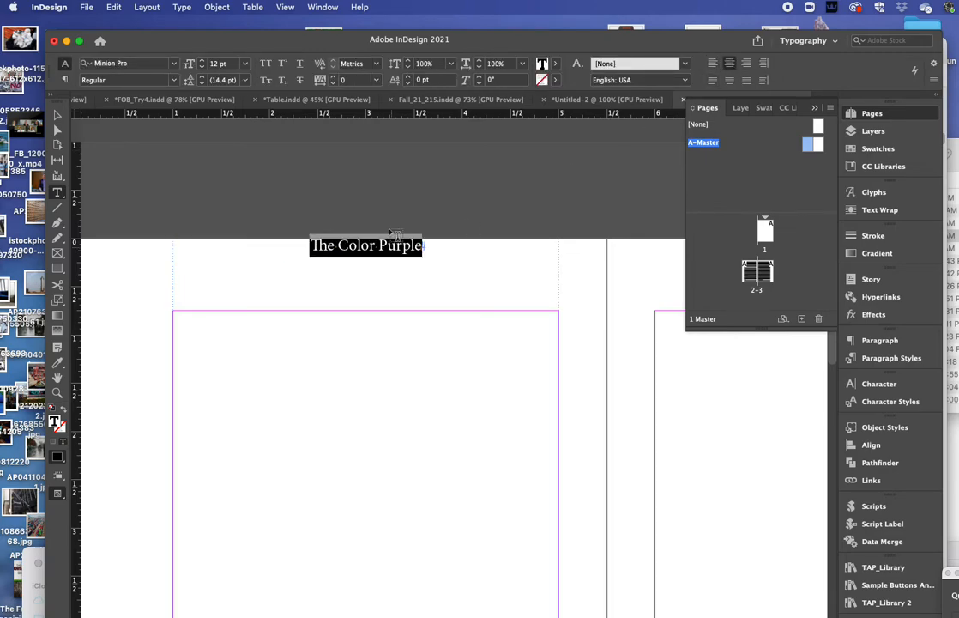
key(Escape)
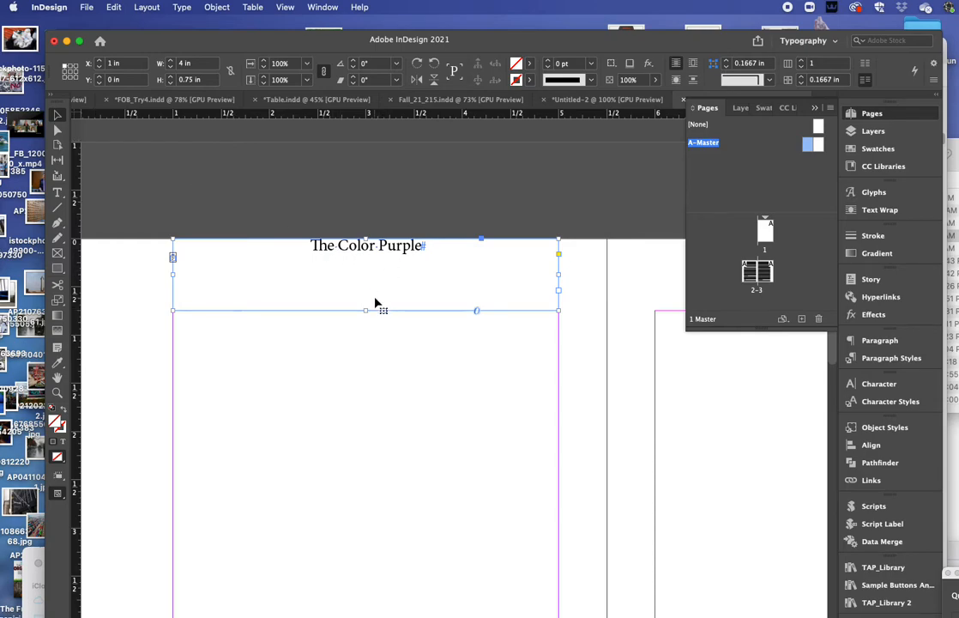
Step: Set the header frame's vertical justification to Center in Text Frame Options
click(182, 7)
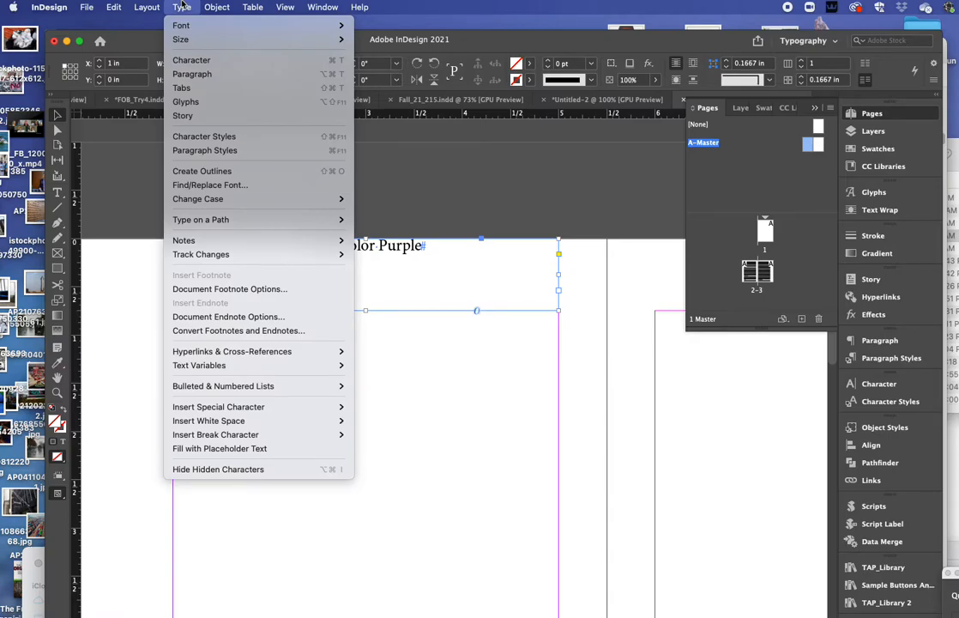
mouse_move(205, 6)
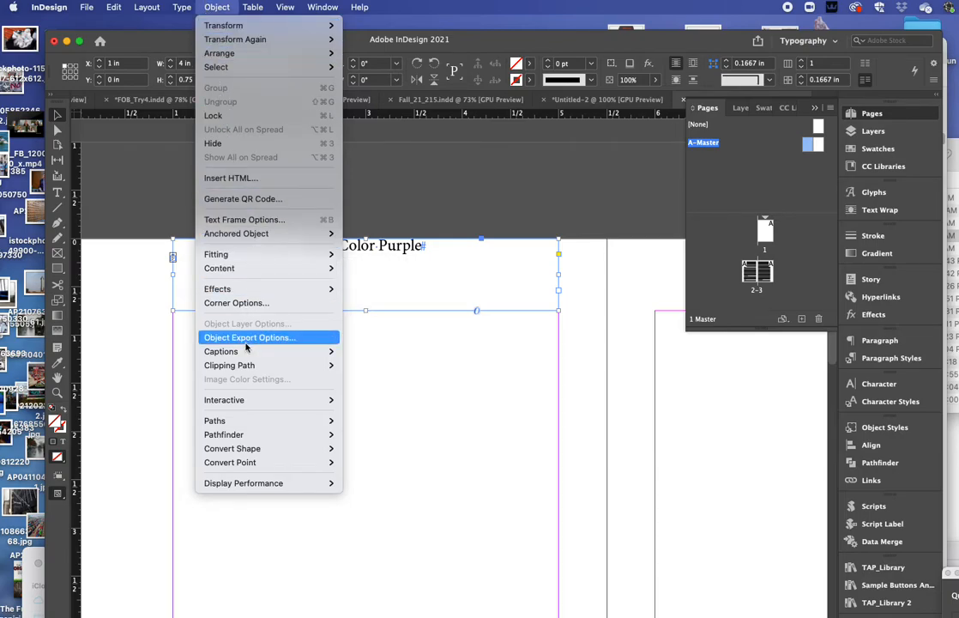
click(260, 221)
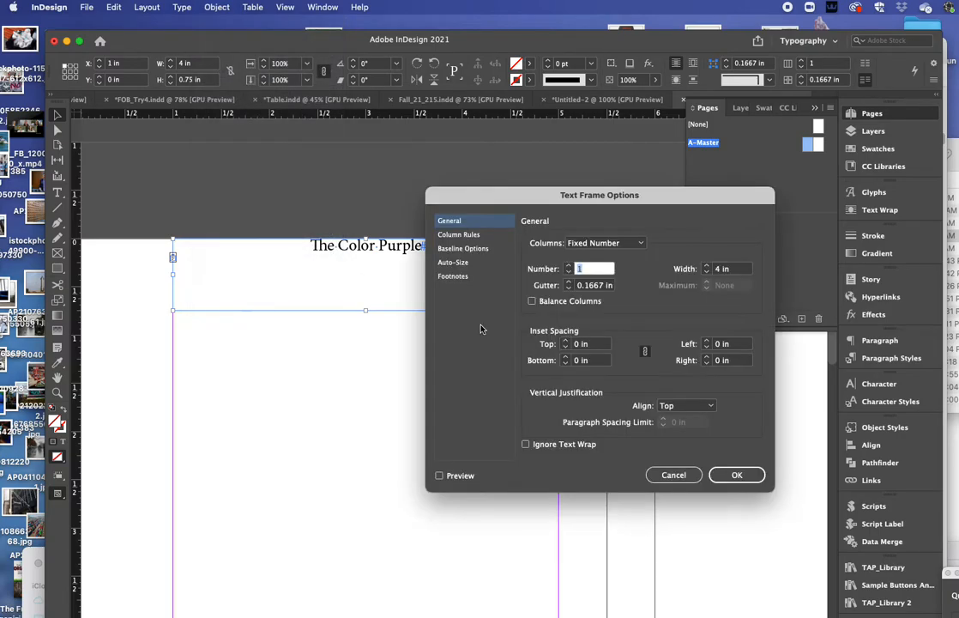
click(680, 407)
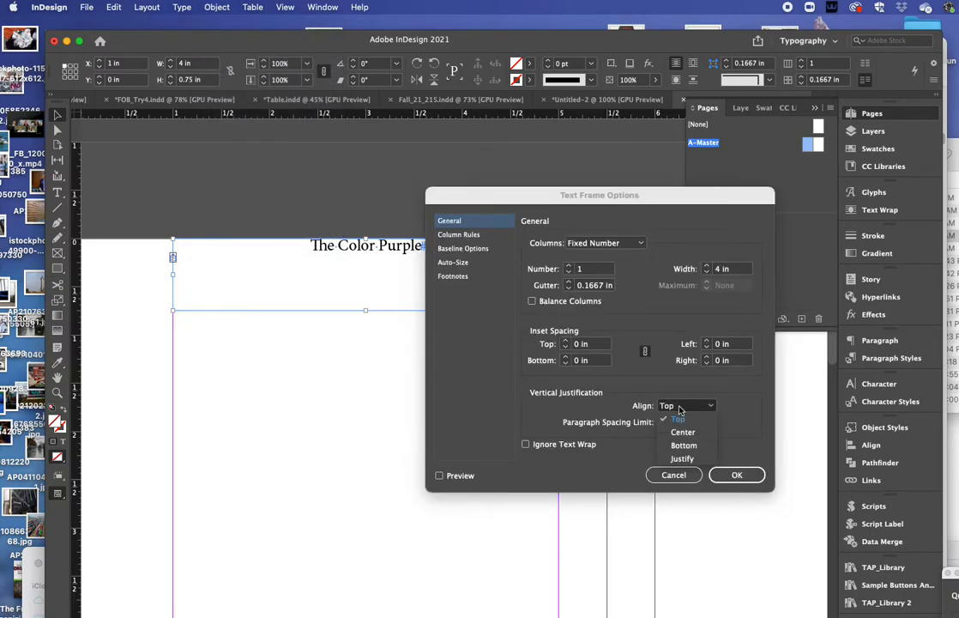
click(682, 432)
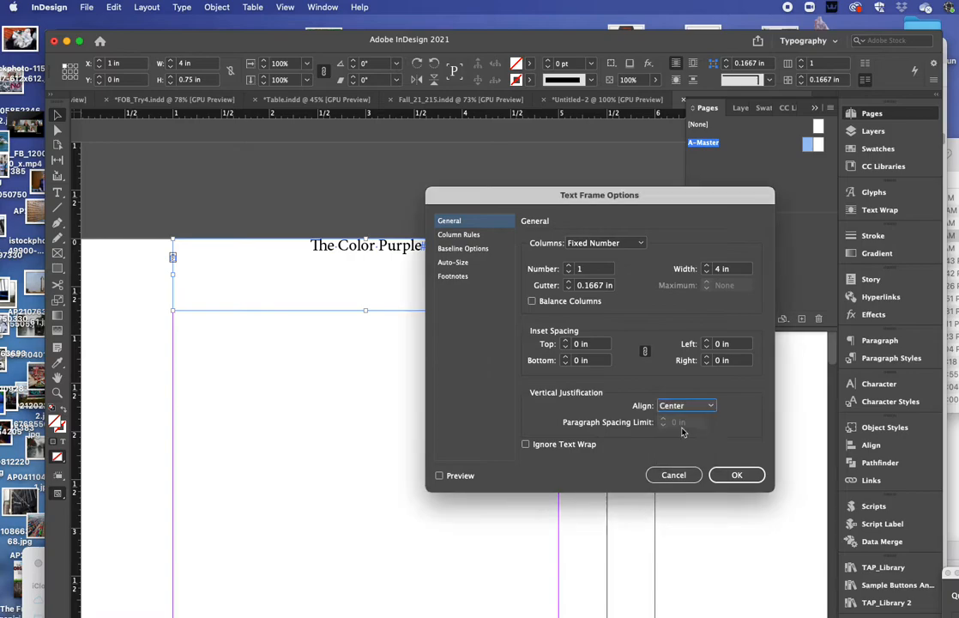
click(743, 476)
Step: Format the header title in Whitney Book, all caps, at 8 pt
click(57, 192)
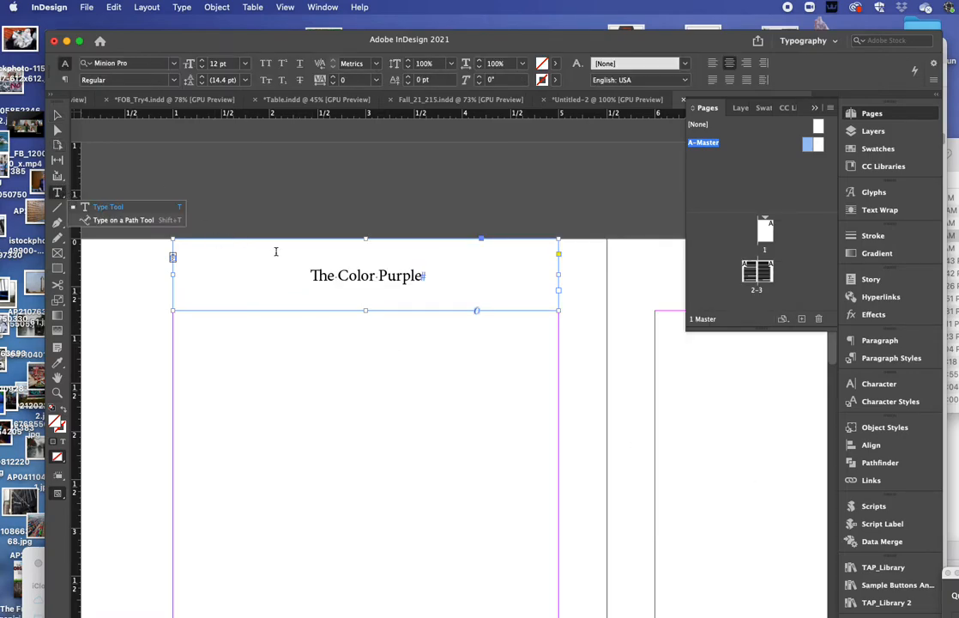
triple_click(401, 275)
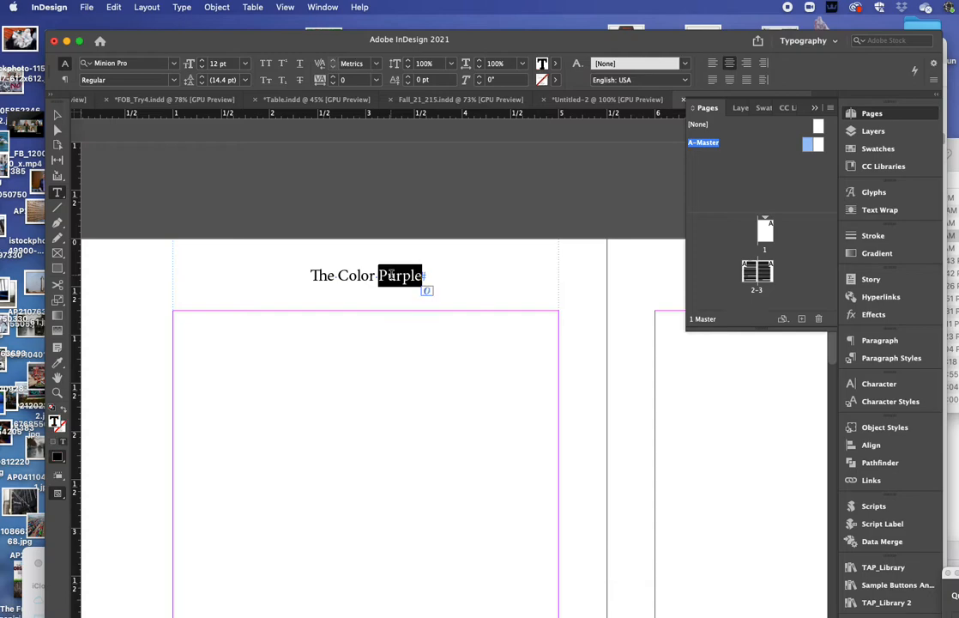
click(173, 64)
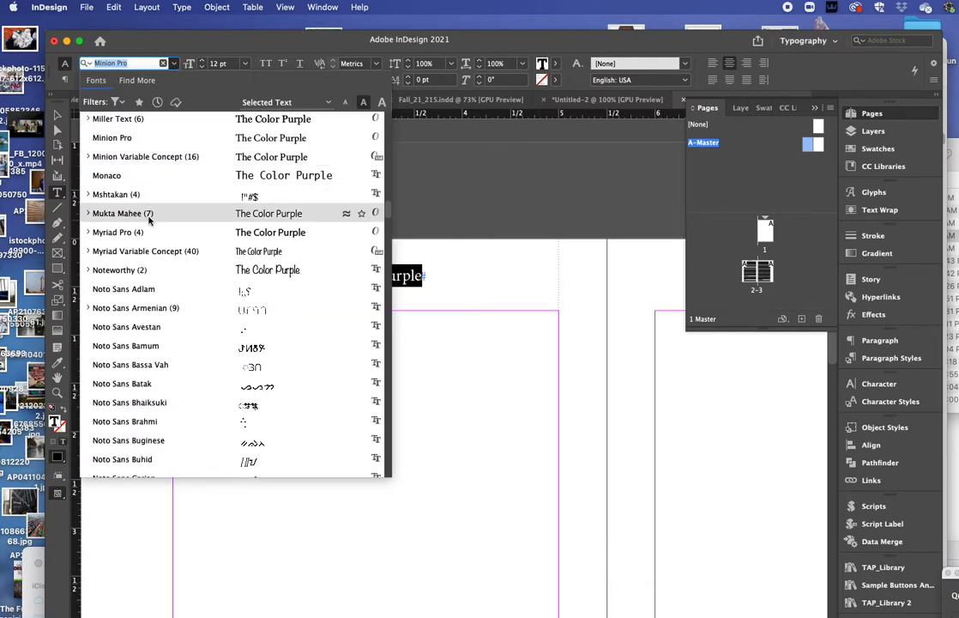
scroll(161, 314, down, 7)
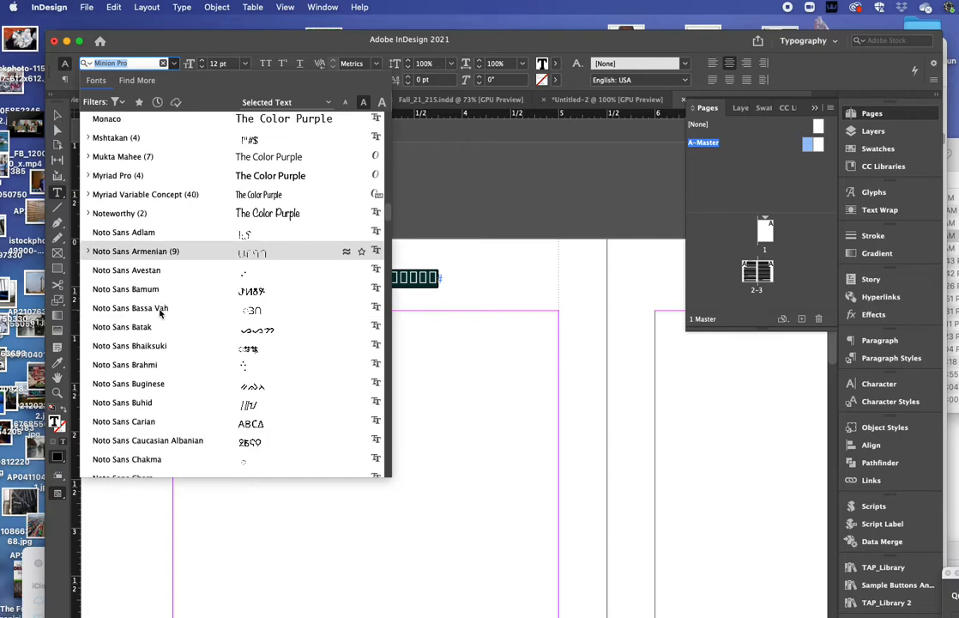
scroll(170, 352, down, 12)
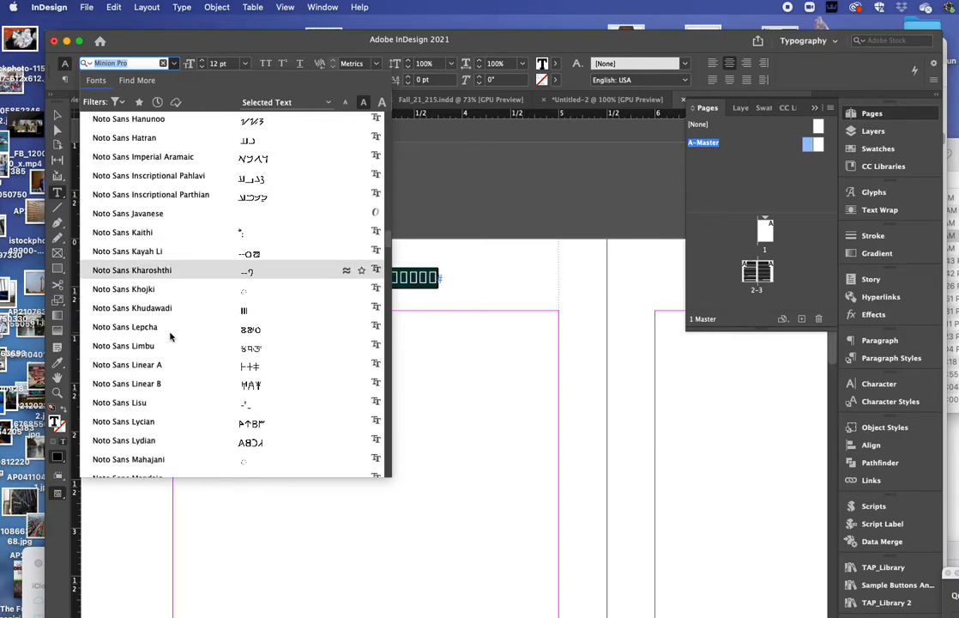
scroll(166, 315, up, 20)
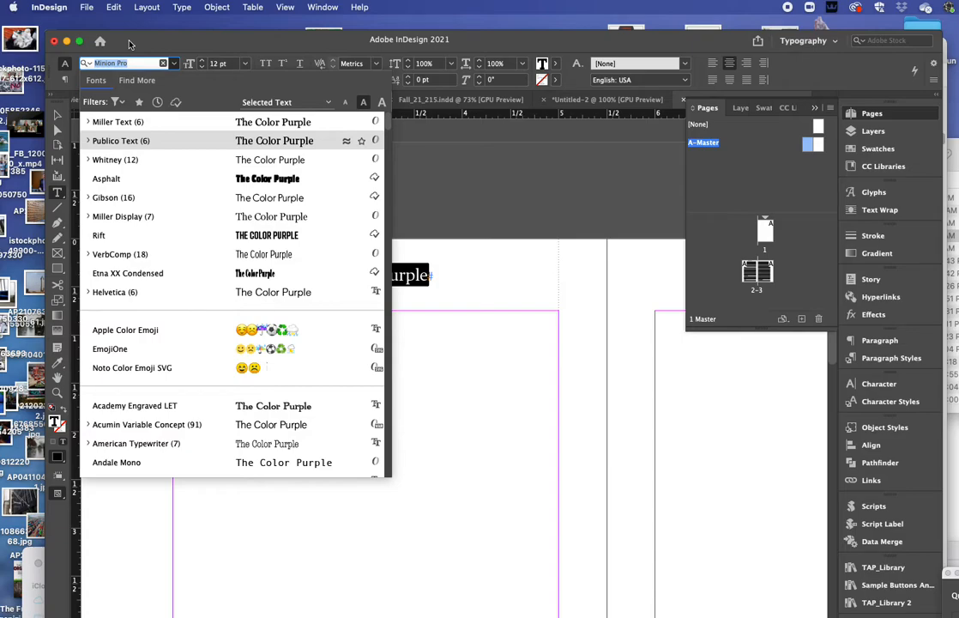
click(115, 167)
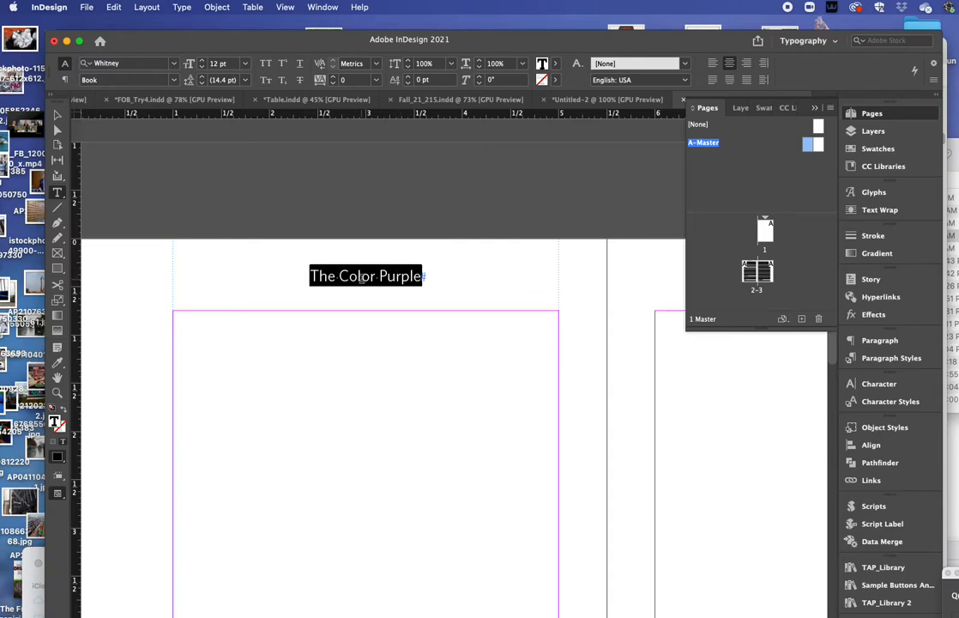
triple_click(362, 276)
click(266, 62)
key(super+shift+comma)
key(super+shift+comma)
key(super+shift+comma)
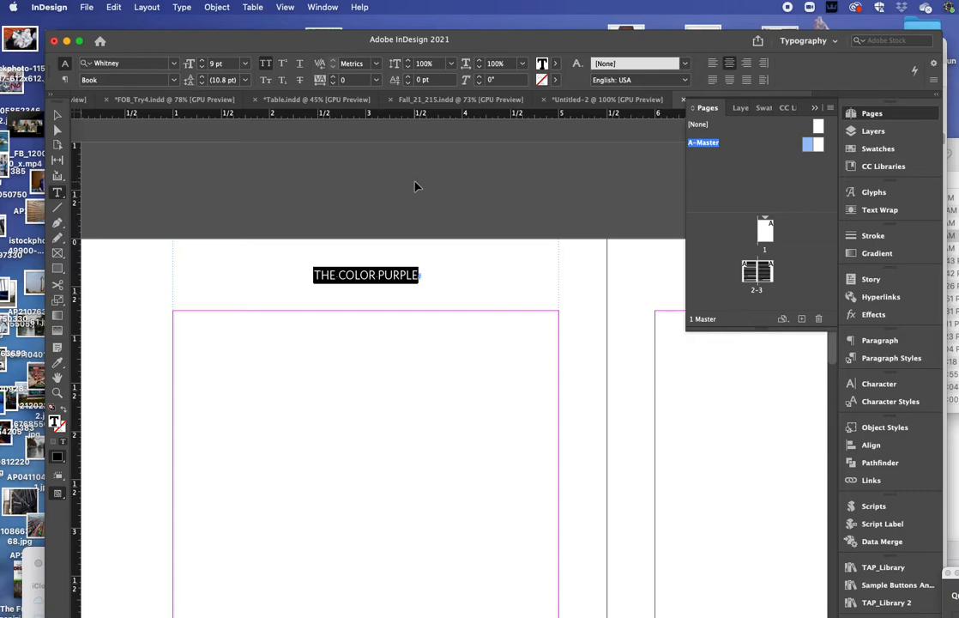
key(super+shift+comma)
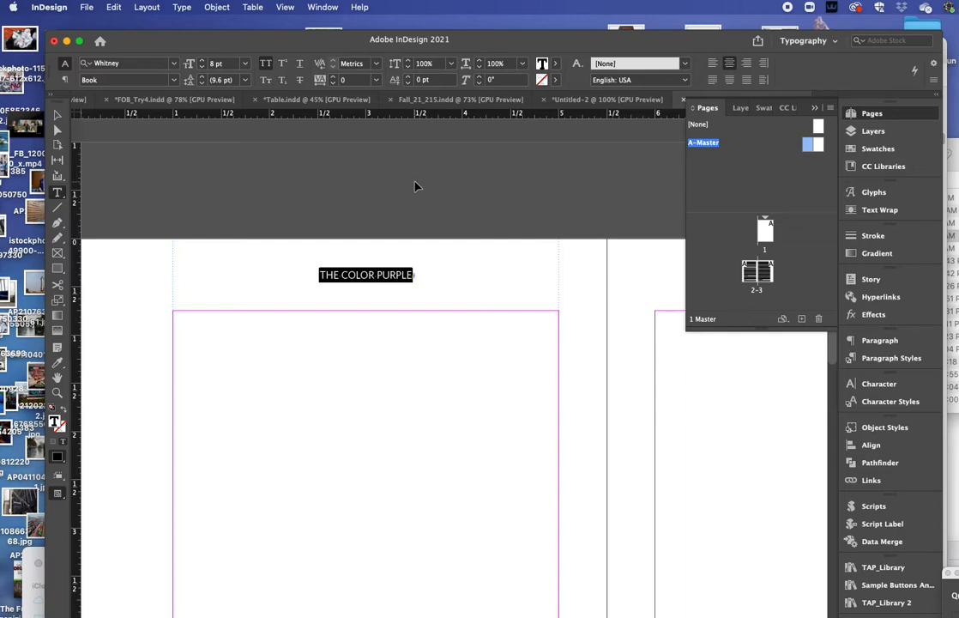
key(Escape)
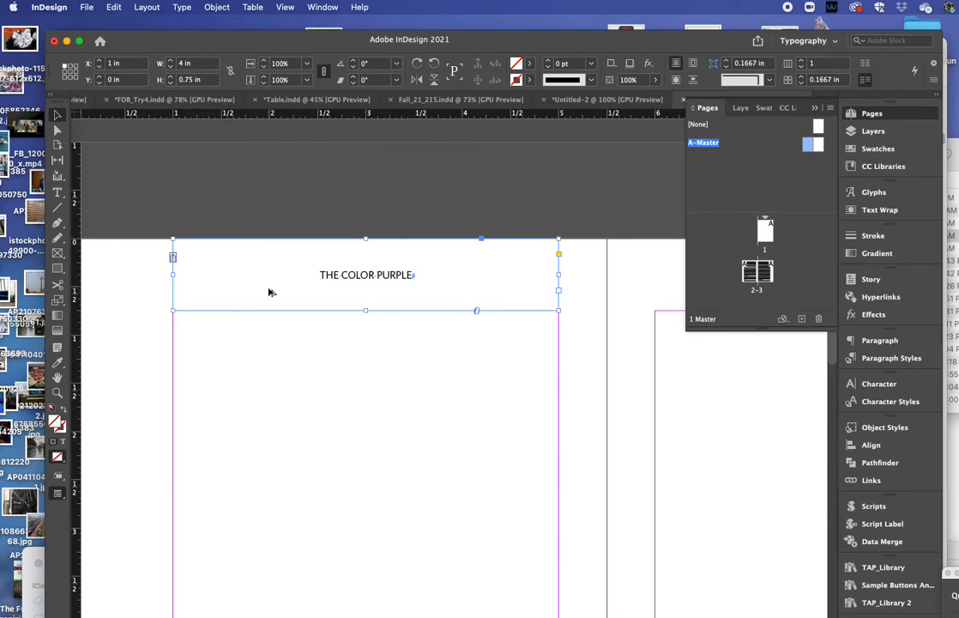
Step: Alt-drag a copy of the running-head frame onto the right master page at X 6 in
drag(268, 292, 662, 300)
scroll(450, 248, right, 10)
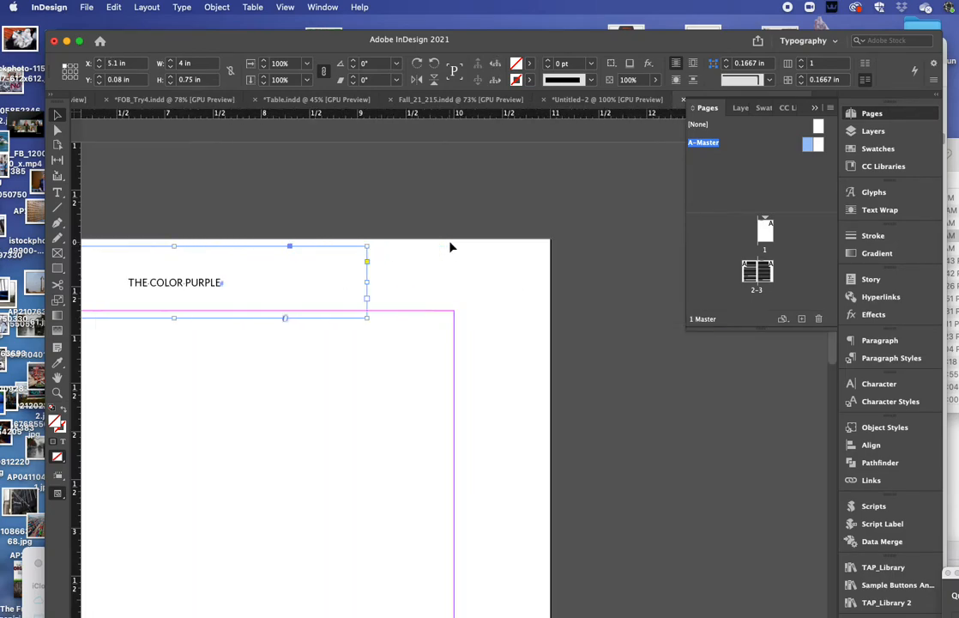
drag(308, 289, 395, 278)
Step: Replace the duplicated header text with ALICE WALKER
click(58, 192)
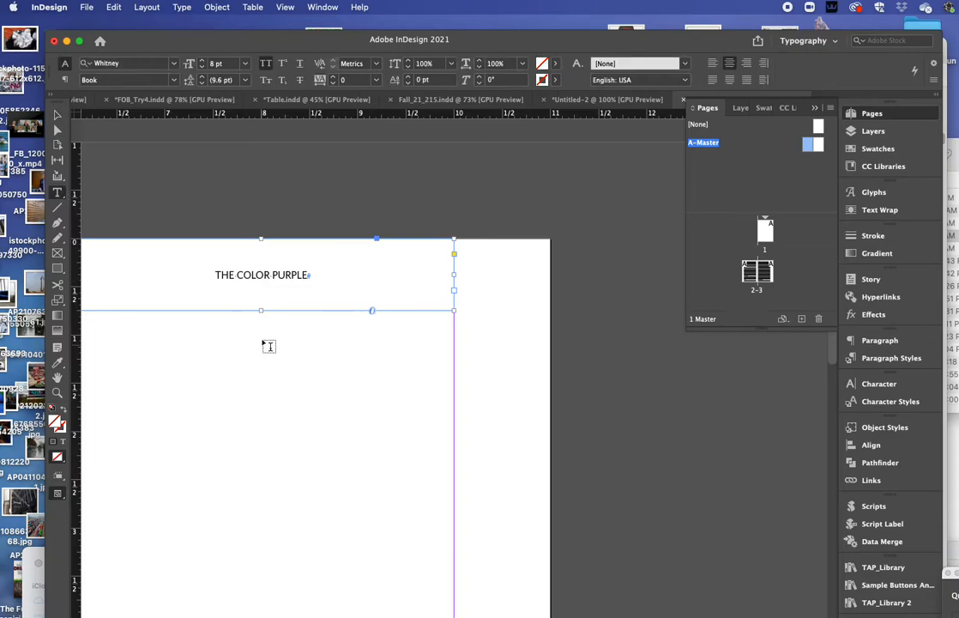
triple_click(259, 273)
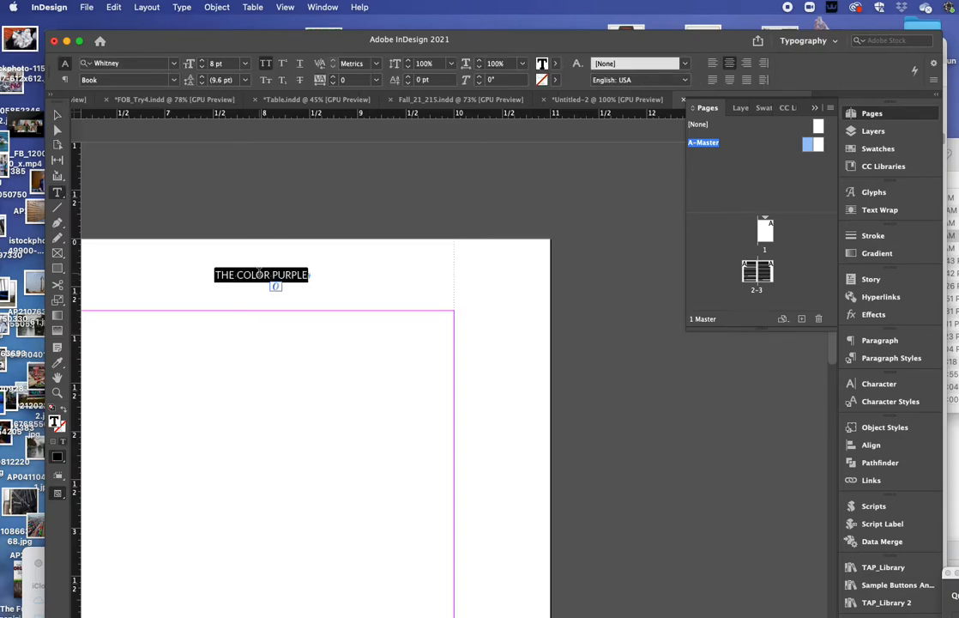
text(ALIC E)
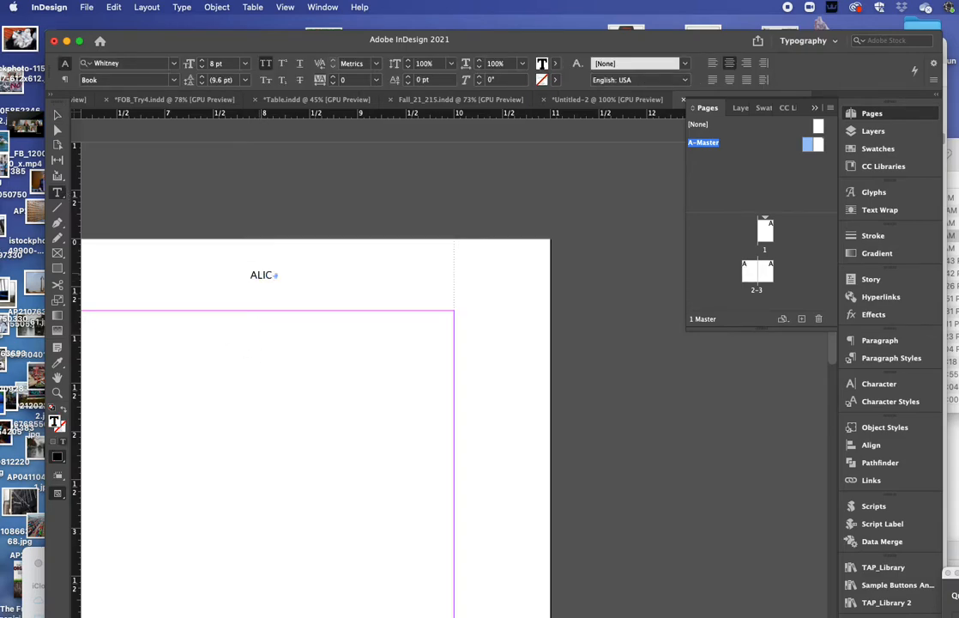
key(BackSpace)
text(E)
key(BackSpace)
key(BackSpace)
text(E WALKER)
Step: Move the ALICE WALKER frame to the page bottom at Y 7.5 in and shorten it to 0.5 in tall
click(57, 114)
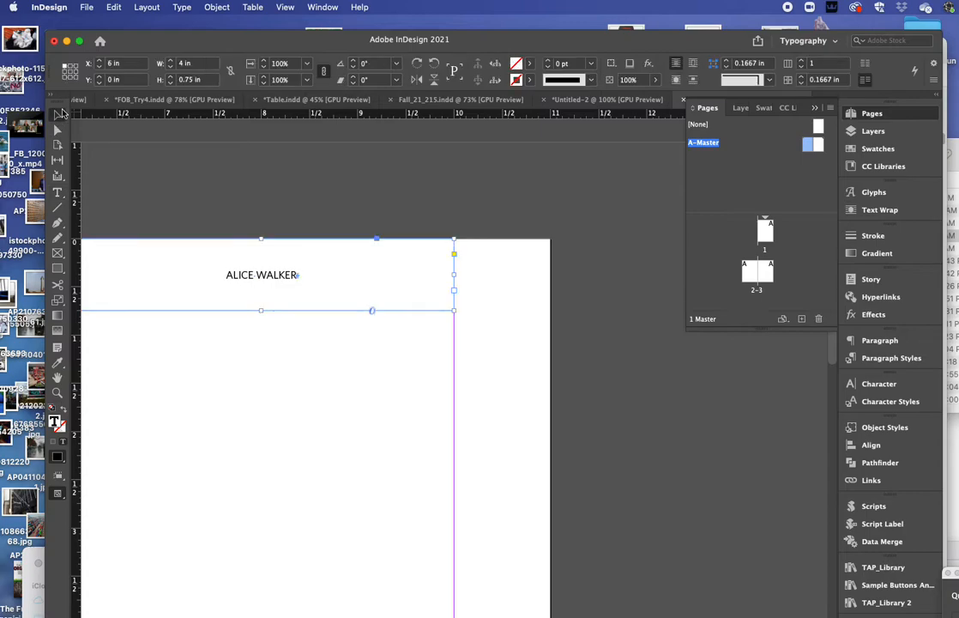
drag(361, 283, 377, 550)
scroll(361, 480, down, 10)
scroll(333, 337, up, 3)
drag(369, 193, 354, 604)
scroll(371, 401, down, 3)
drag(313, 459, 317, 464)
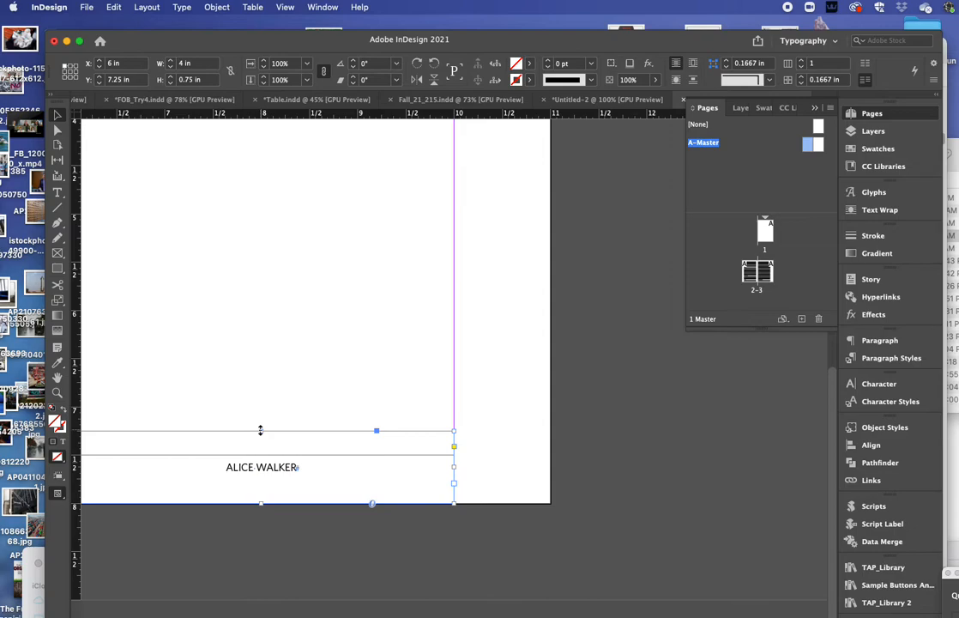
drag(261, 429, 259, 456)
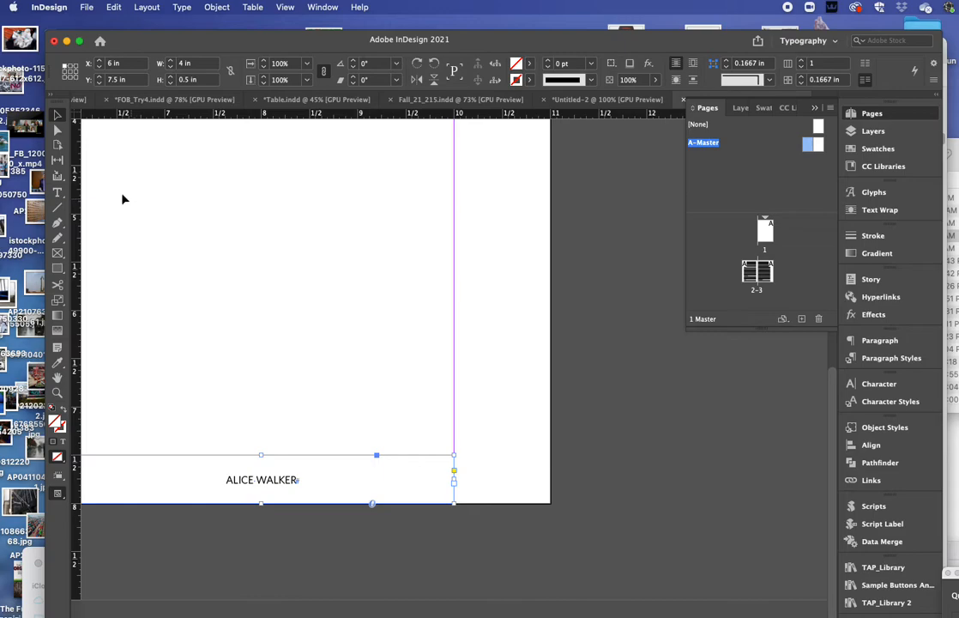
Step: Replace the ALICE WALKER text with a Current Page Number marker from Insert Special Character > Markers
key(t)
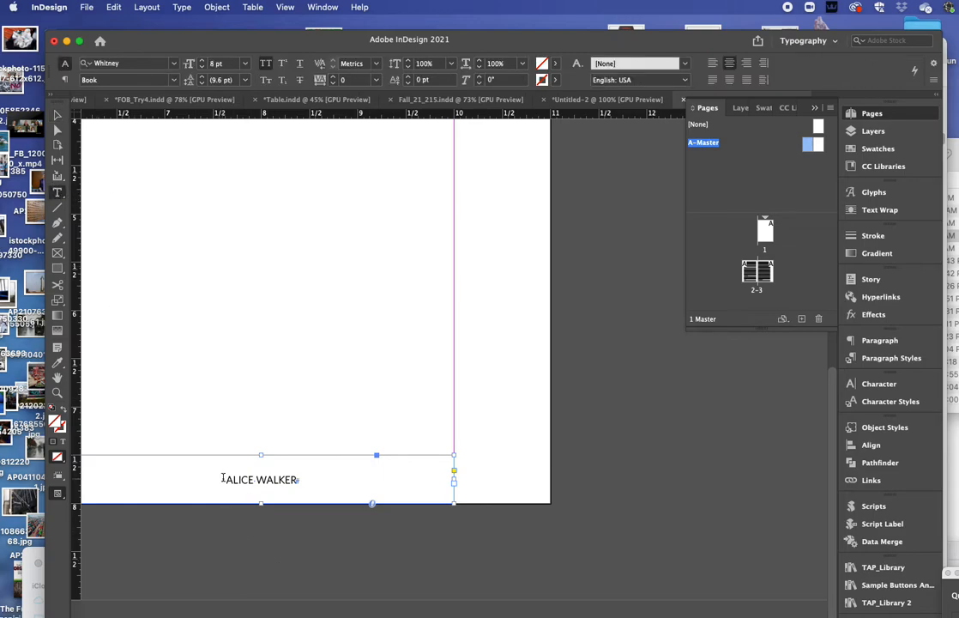
drag(223, 477, 302, 480)
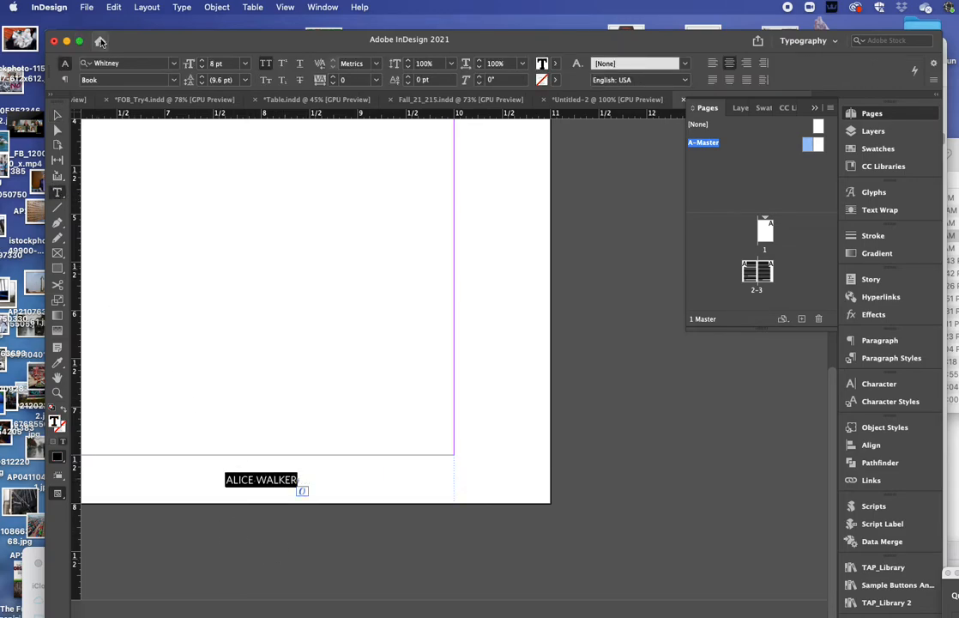
click(182, 7)
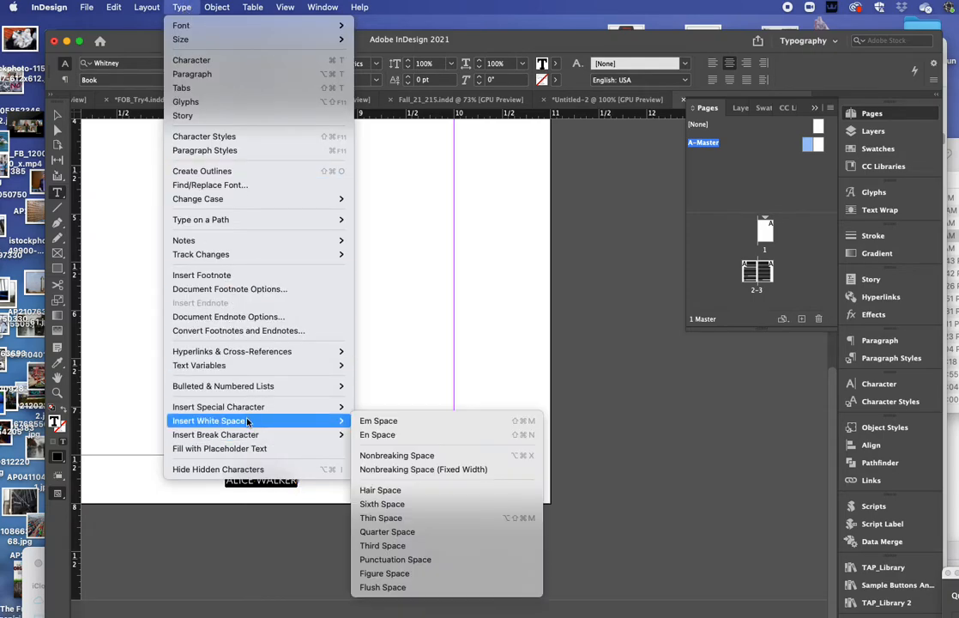
mouse_move(249, 408)
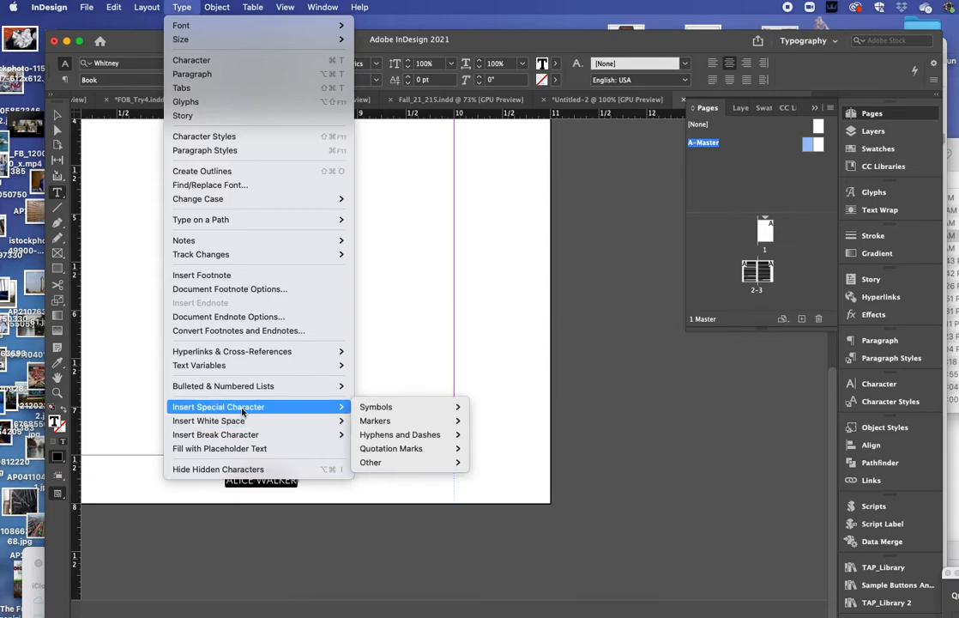
mouse_move(385, 407)
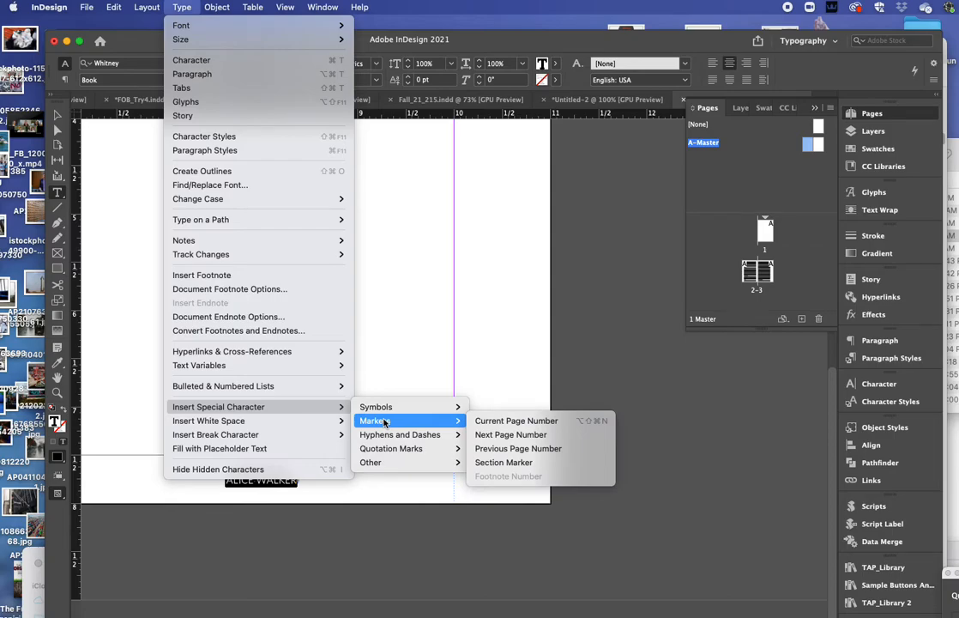
click(546, 421)
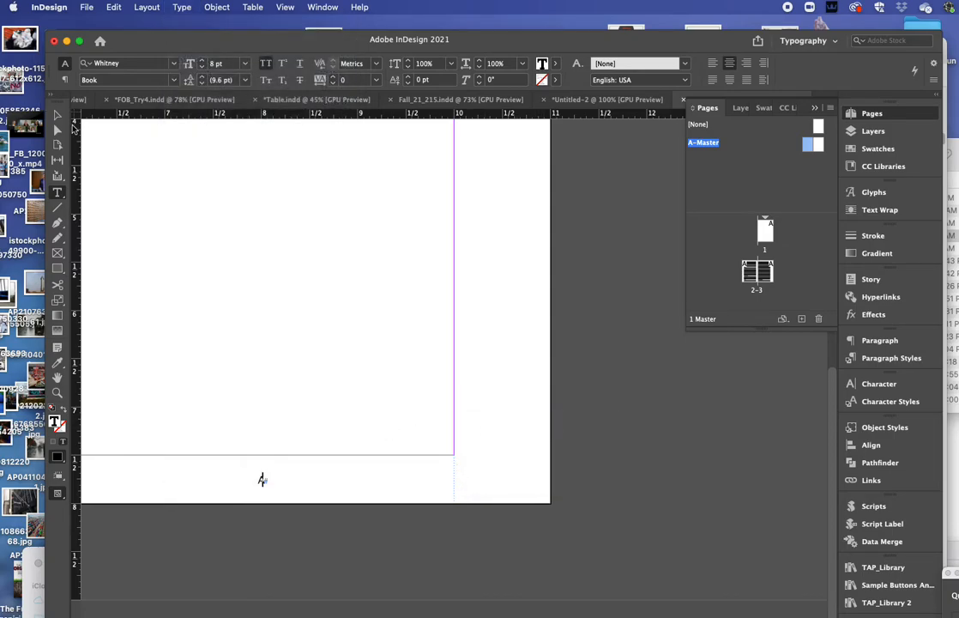
Step: Alt-drag a copy of the page-number footer frame to X 1 in on the left master page
key(Escape)
scroll(289, 321, left, 2)
scroll(290, 321, left, 3)
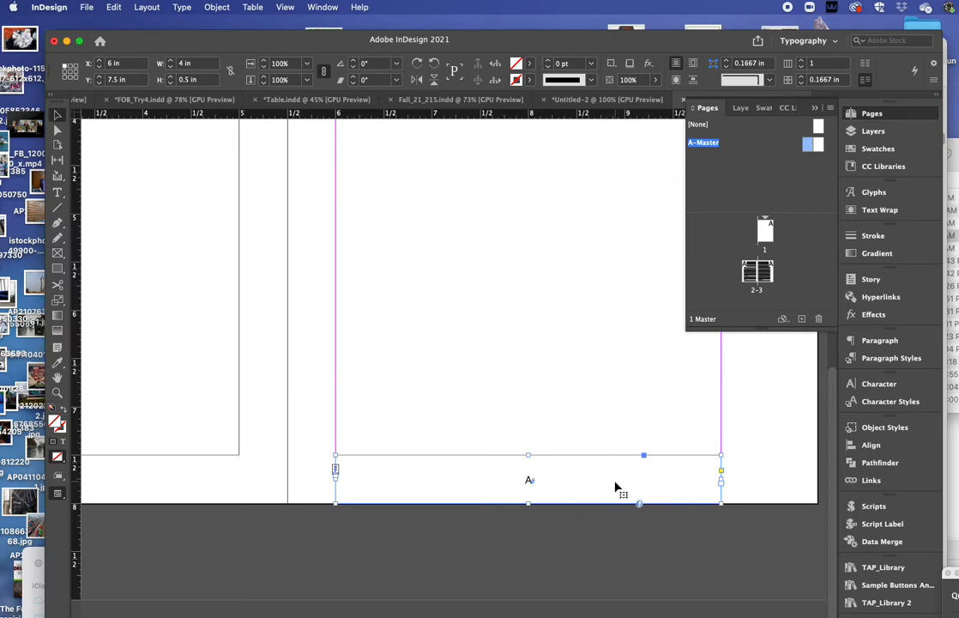
drag(684, 476, 199, 479)
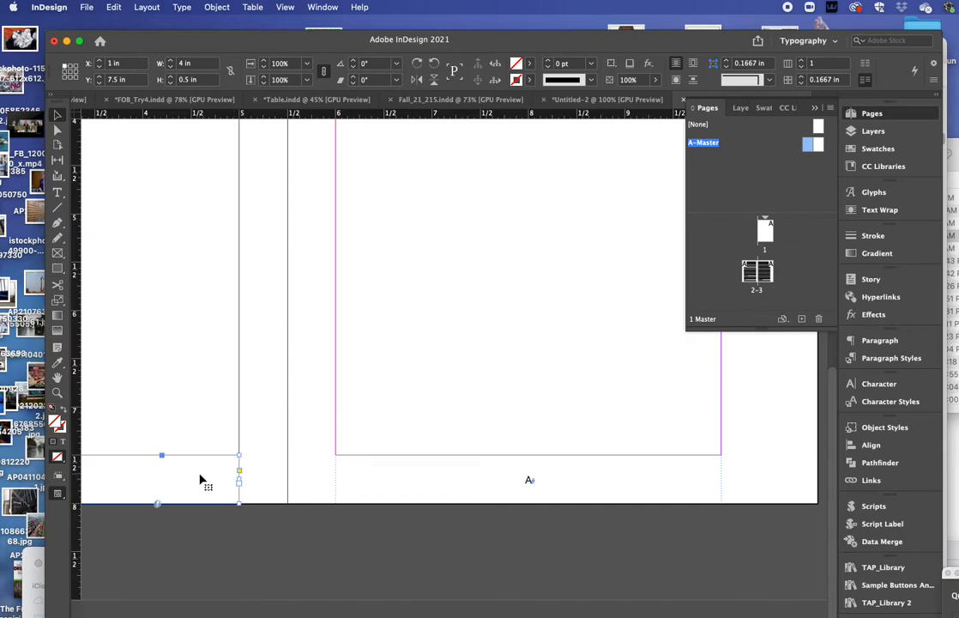
scroll(238, 456, left, 3)
scroll(241, 461, left, 1)
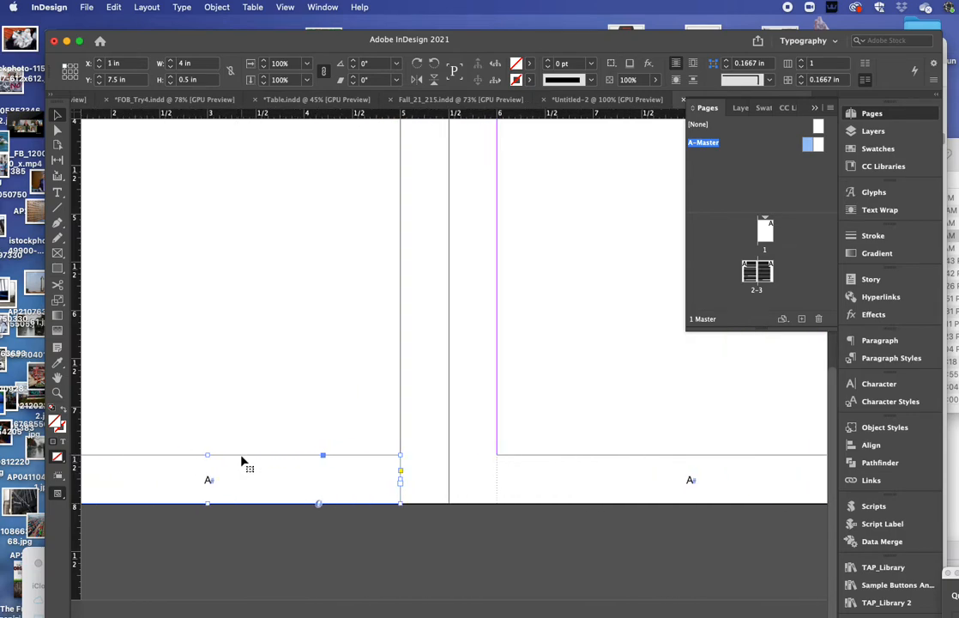
scroll(285, 368, left, 3)
scroll(285, 368, left, 3)
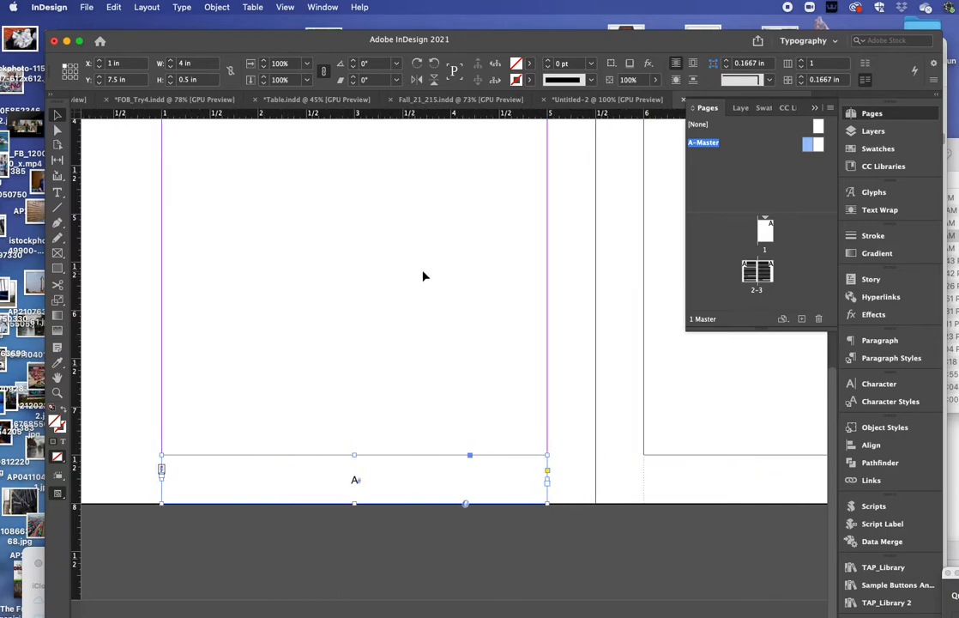
double_click(751, 273)
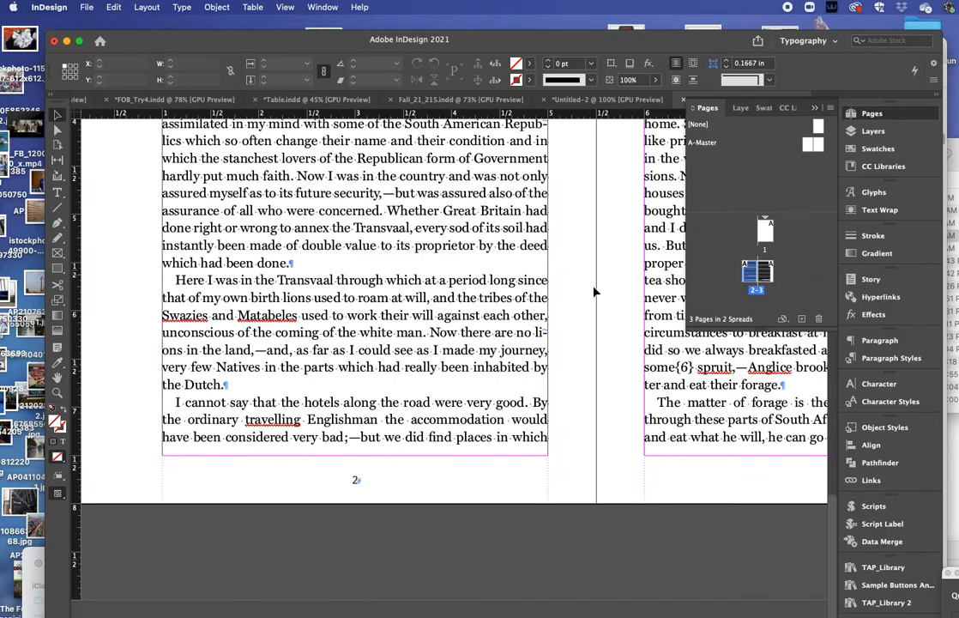
scroll(422, 428, up, 8)
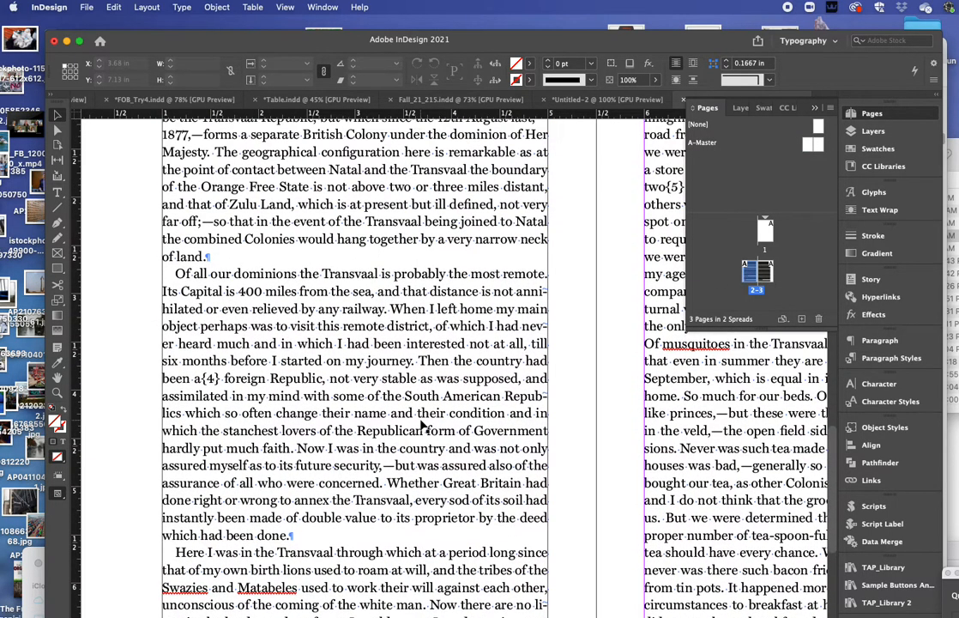
scroll(407, 424, up, 9)
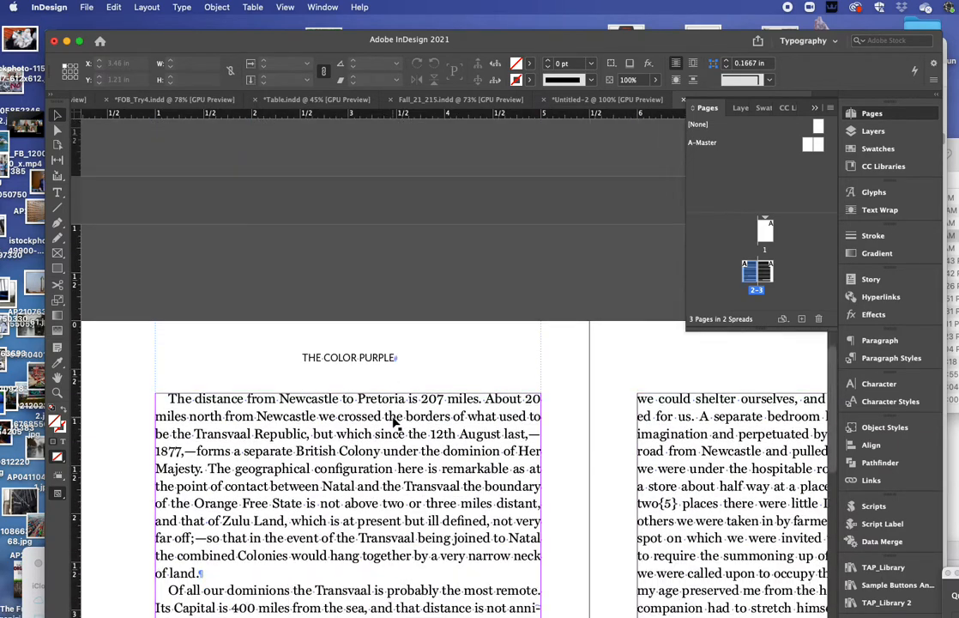
scroll(394, 423, down, 3)
scroll(394, 423, right, 8)
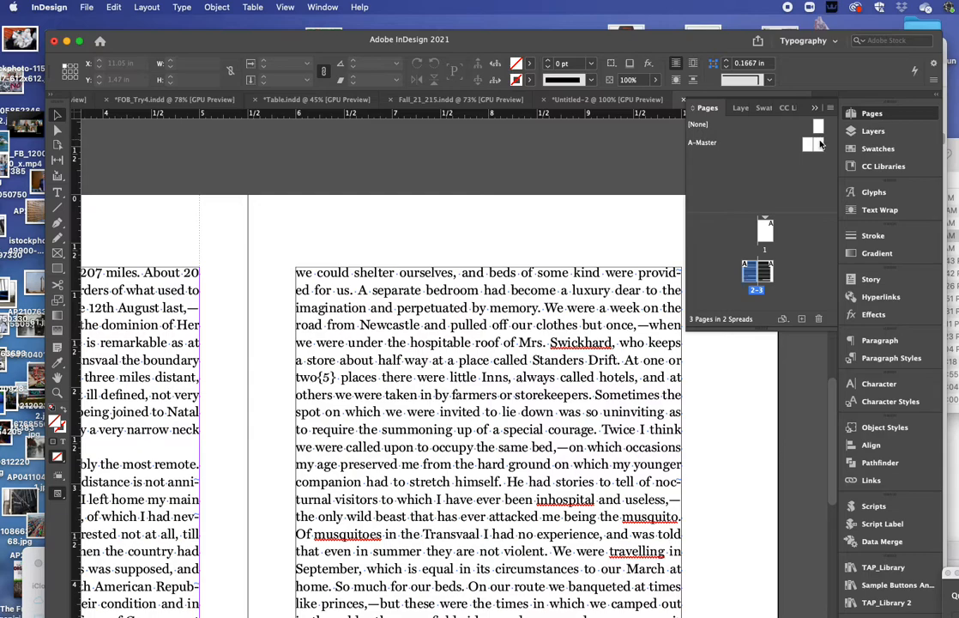
double_click(815, 145)
scroll(167, 403, left, 6)
scroll(172, 403, right, 5)
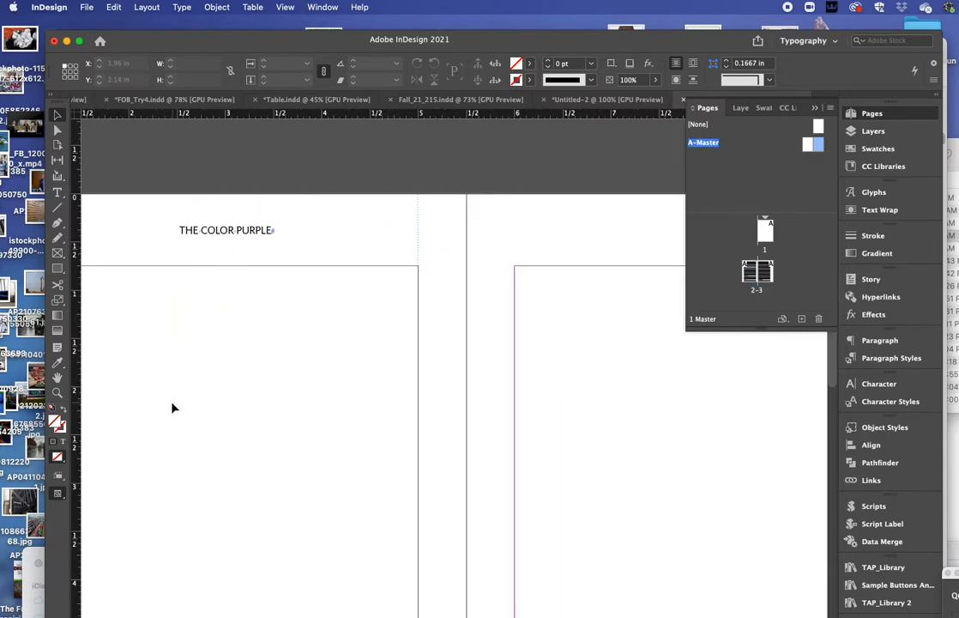
scroll(213, 403, down, 3)
scroll(213, 403, up, 5)
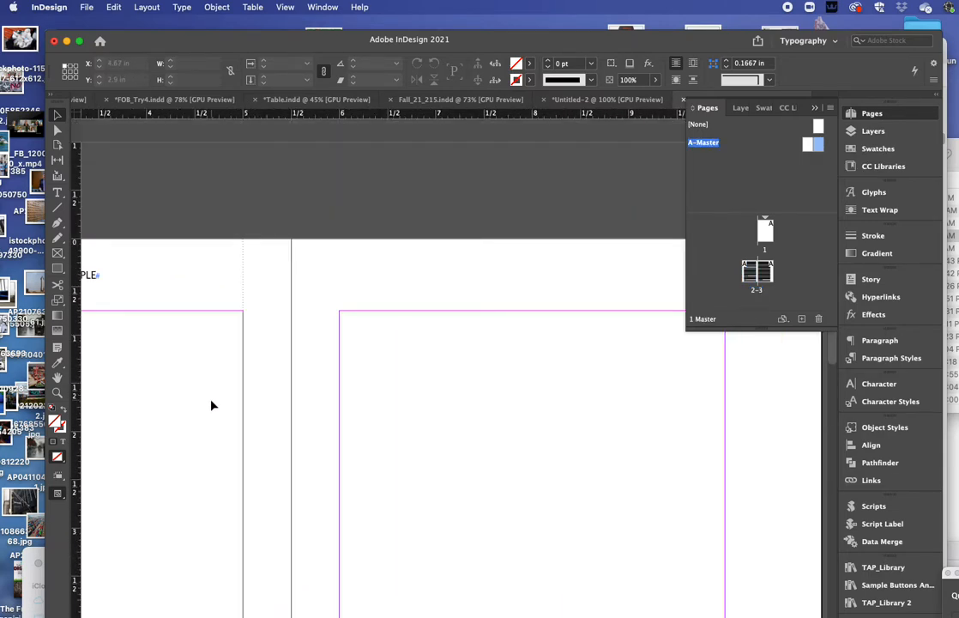
Step: Retype the right master's running head as ALICE WALKER, then return to the pages 2–3 spread
click(115, 286)
drag(116, 287, 595, 285)
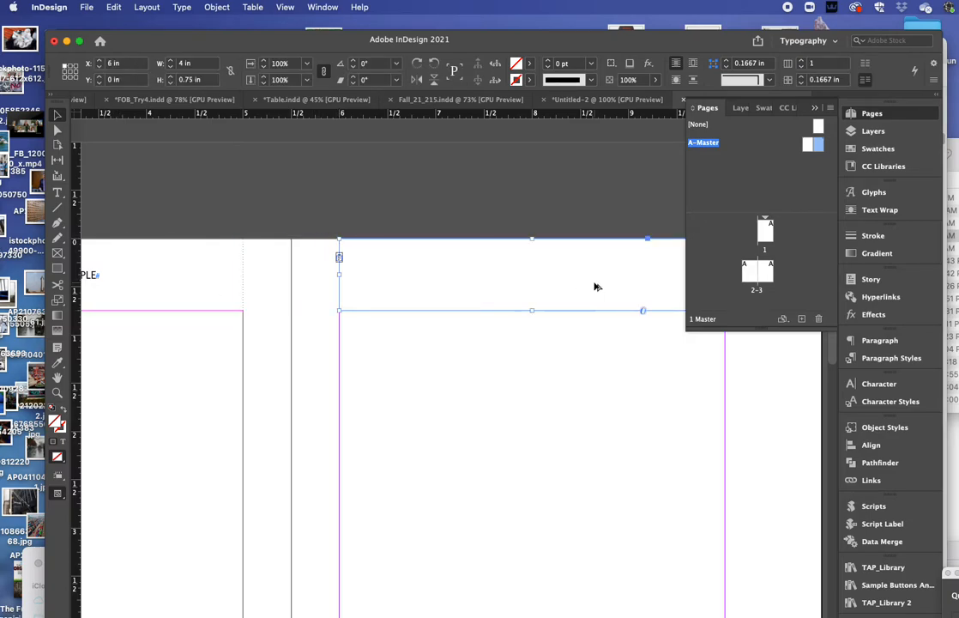
click(57, 193)
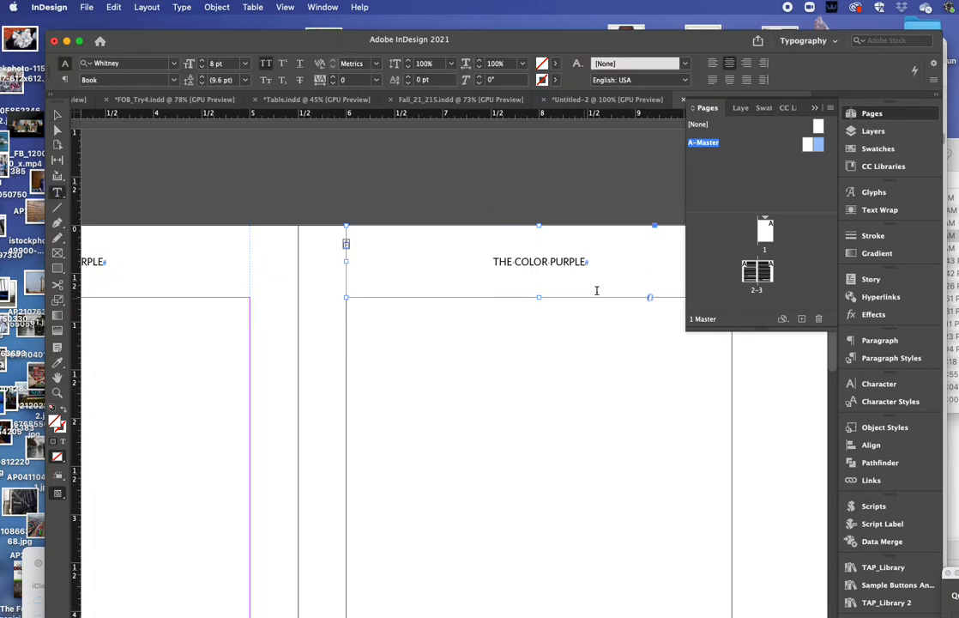
triple_click(524, 258)
text(ALIC)
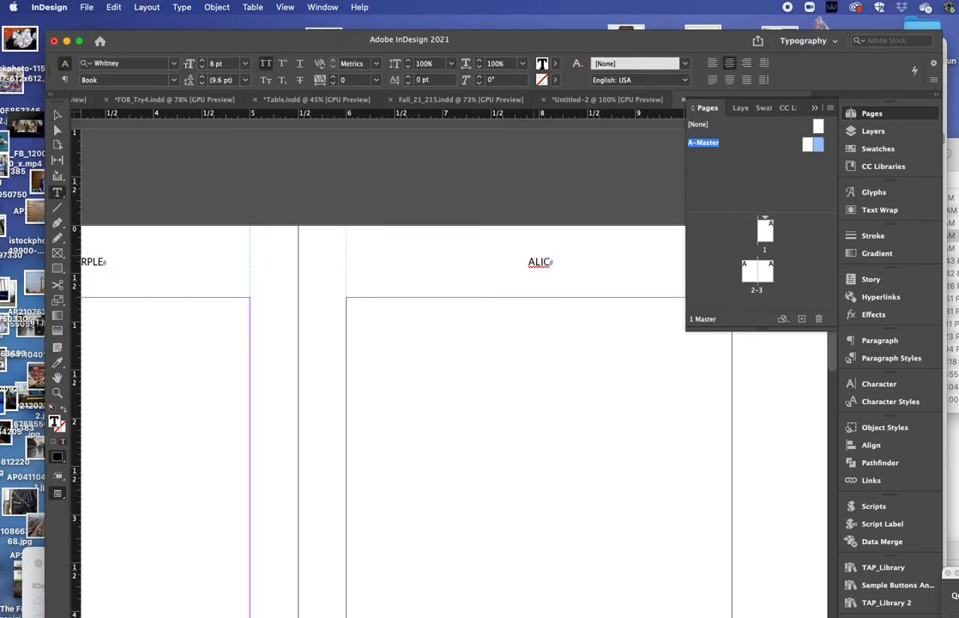
text(E WALKER)
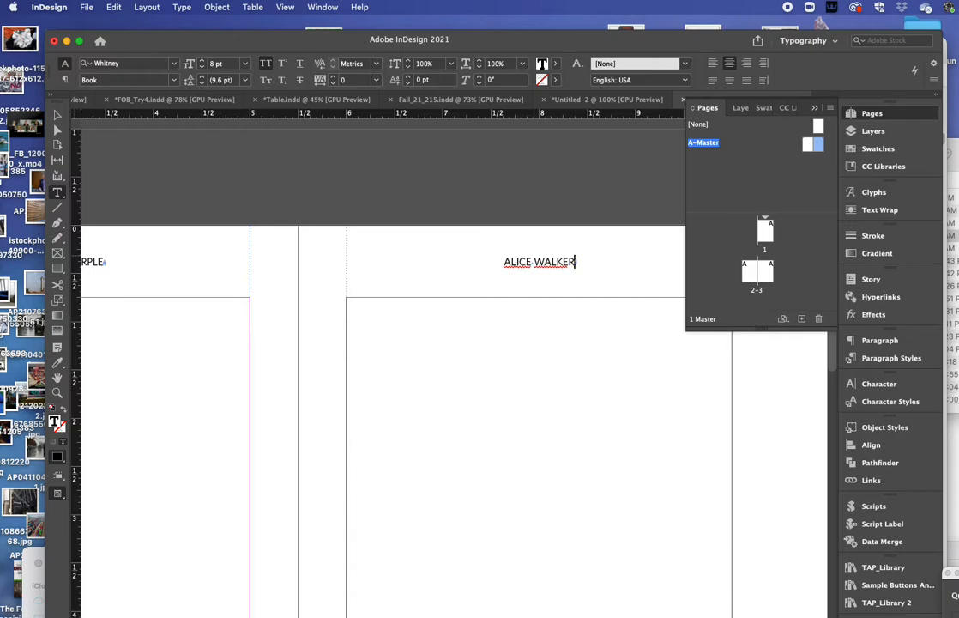
key(Escape)
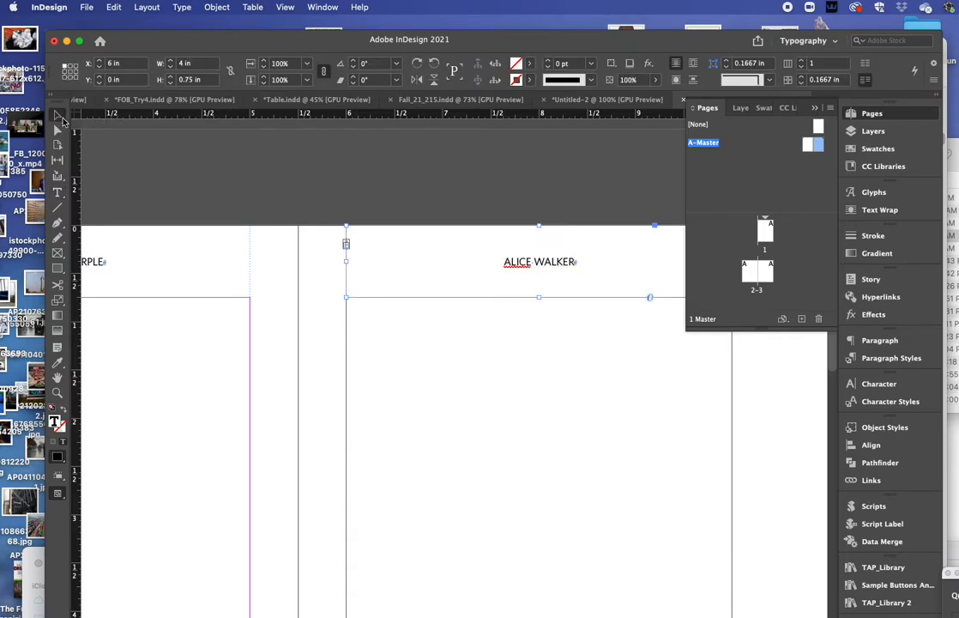
double_click(757, 271)
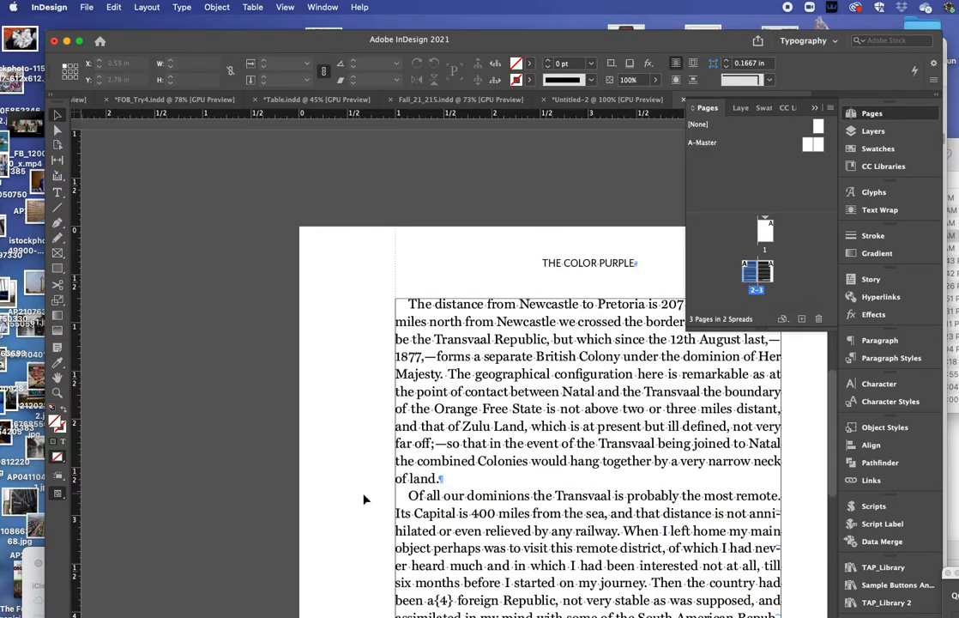
Step: Browse spread 2–3 and blank page 1, then enlarge the Pages panel's thumbnail list
scroll(370, 500, down, 5)
scroll(370, 500, down, 4)
scroll(375, 496, right, 5)
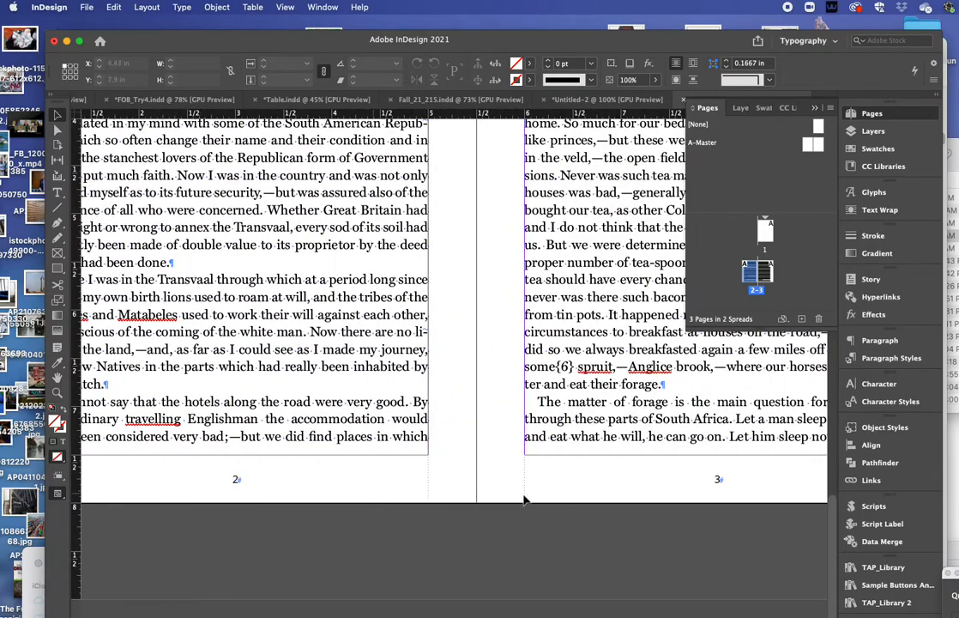
scroll(734, 484, right, 5)
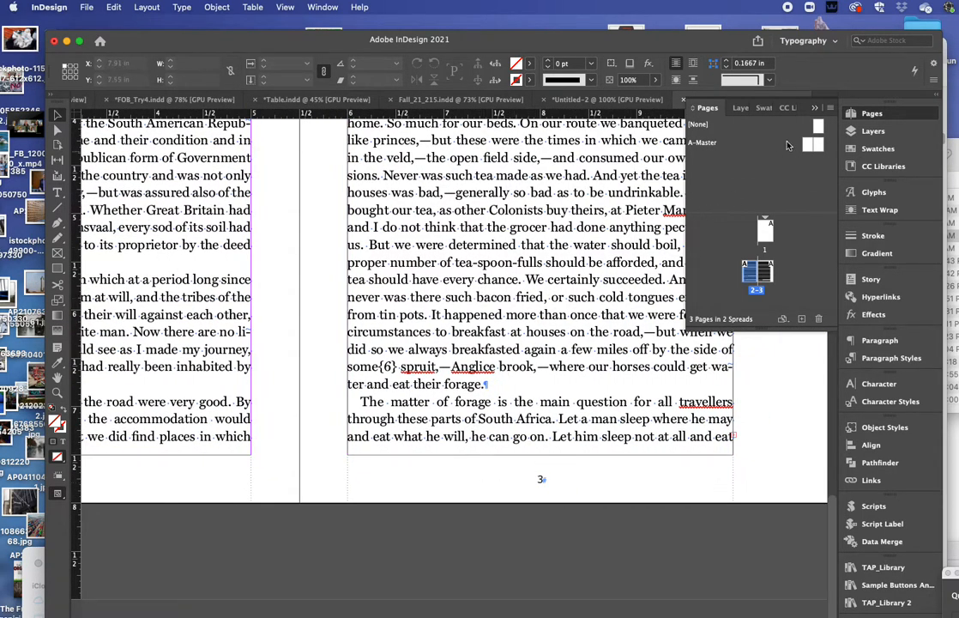
double_click(764, 227)
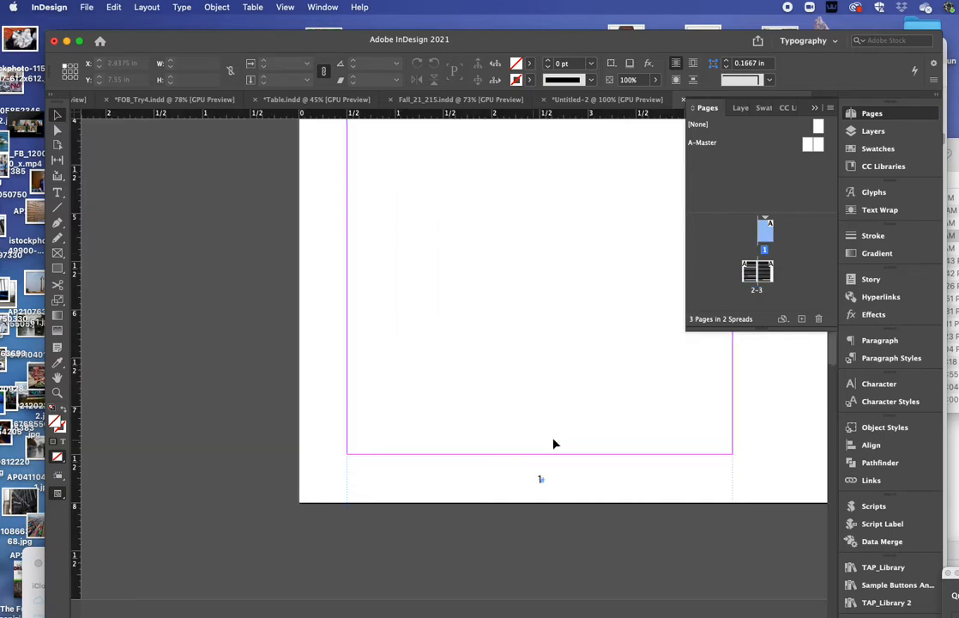
double_click(757, 272)
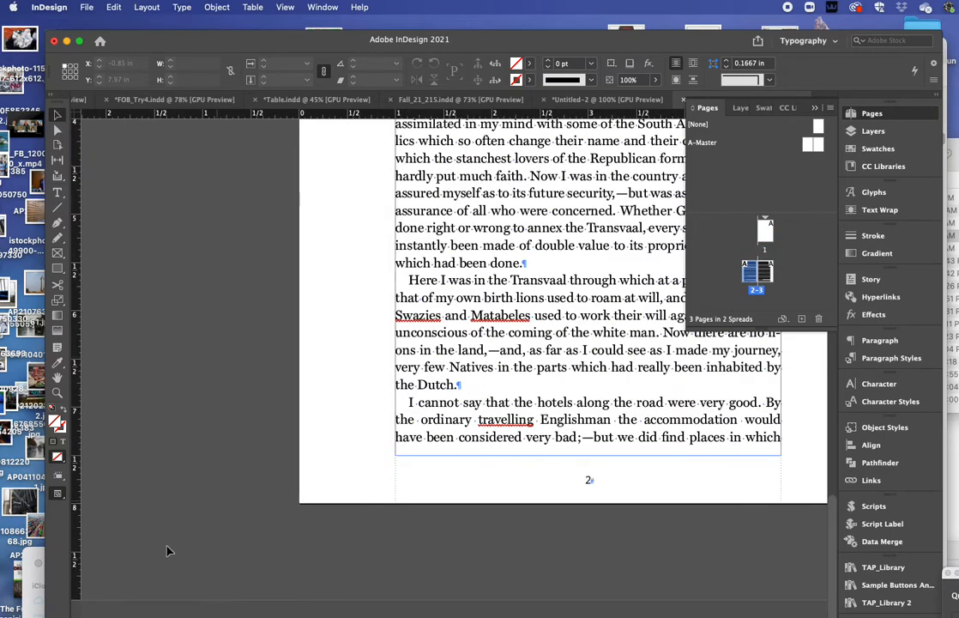
scroll(171, 552, right, 3)
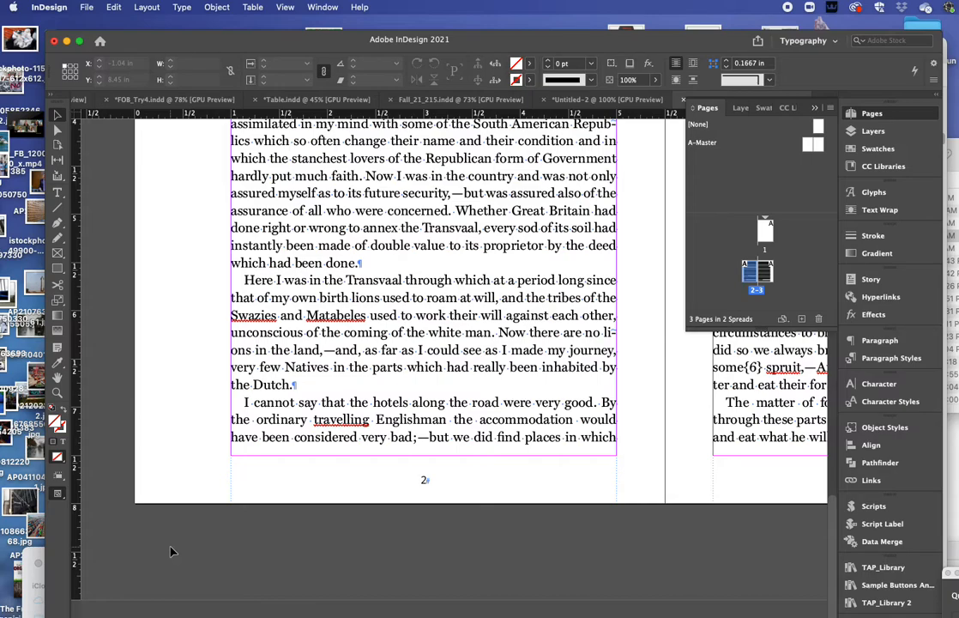
scroll(163, 548, left, 1)
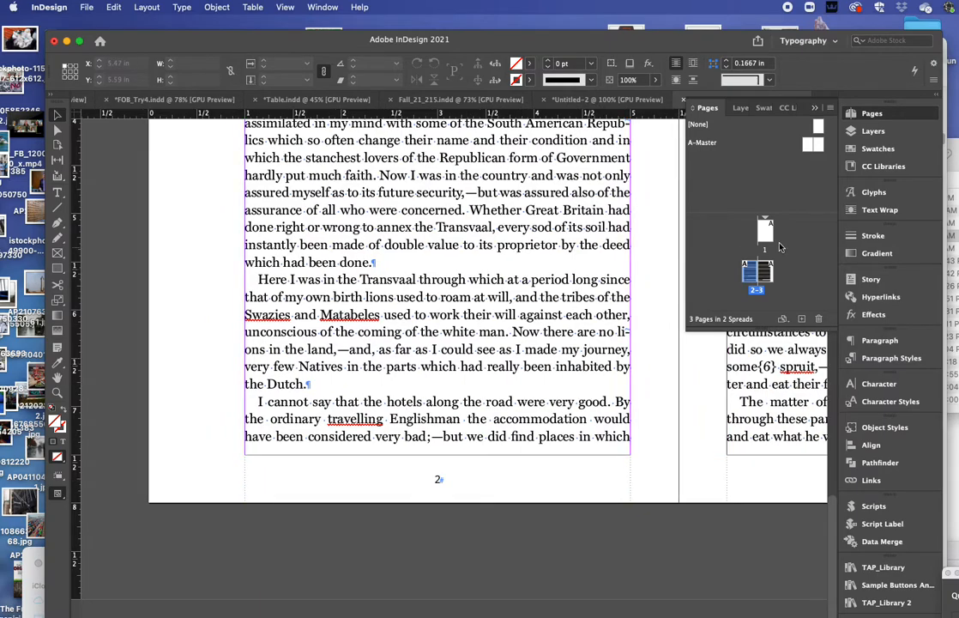
drag(712, 325, 714, 383)
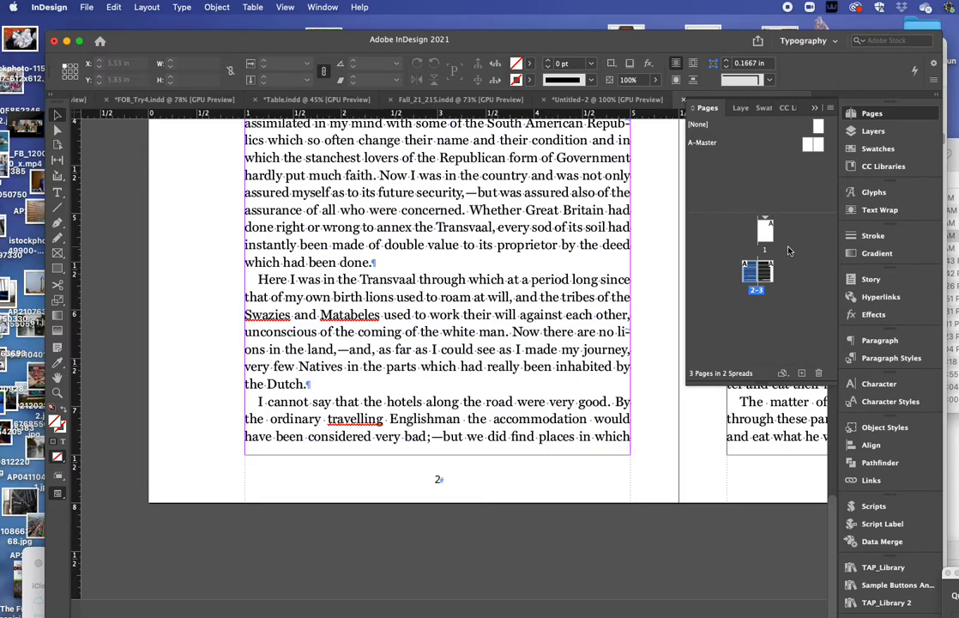
Step: Toggle Allow Document Pages to Shuffle and delete blank page 1, leaving one two-page spread
click(830, 110)
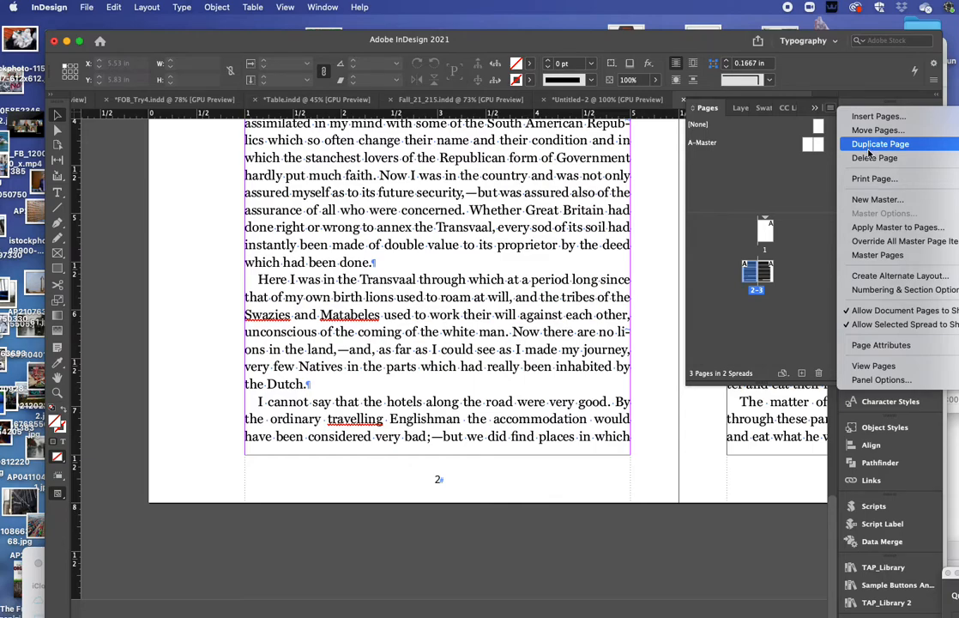
click(867, 312)
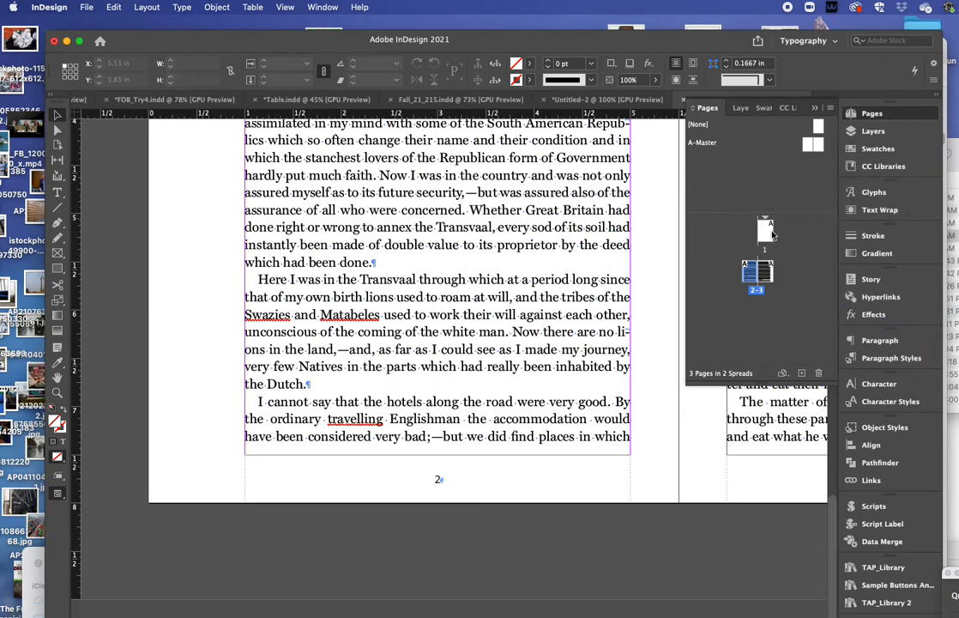
click(766, 232)
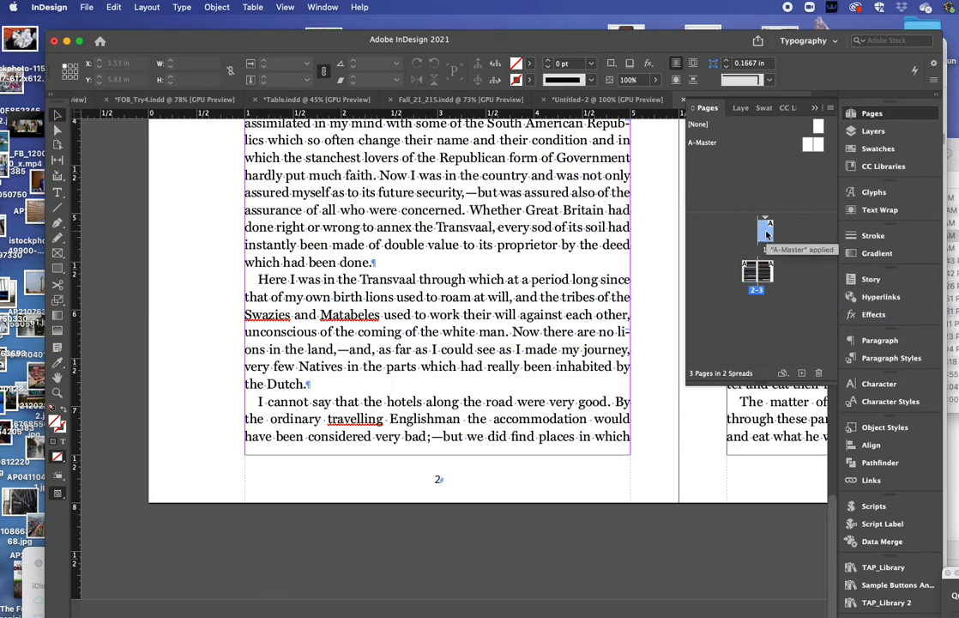
click(818, 372)
scroll(489, 332, right, 5)
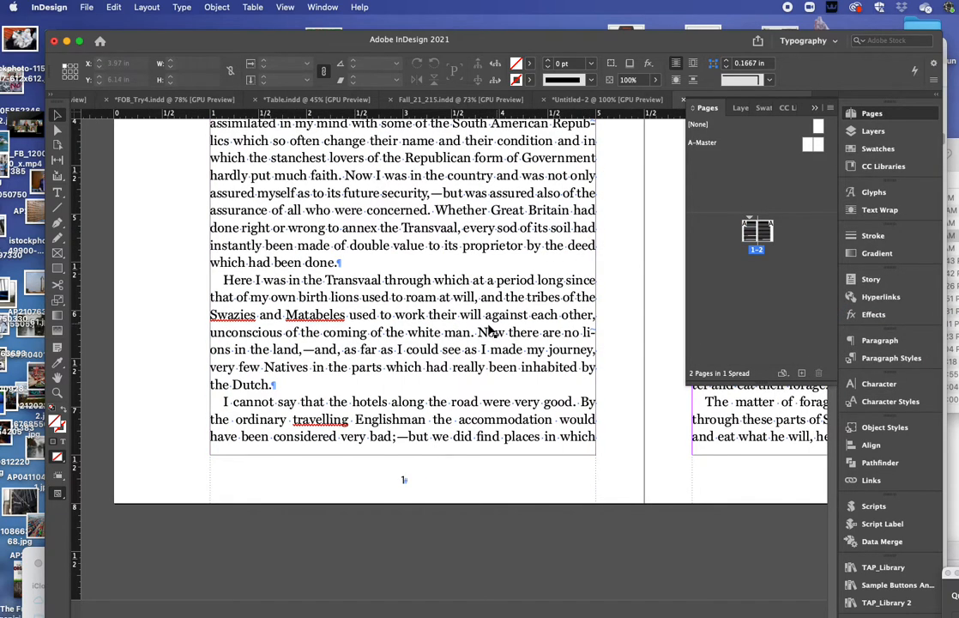
Step: Fit the spread in the window, zoom in to check the left page's text, then zoom back out
key(super+alt+0)
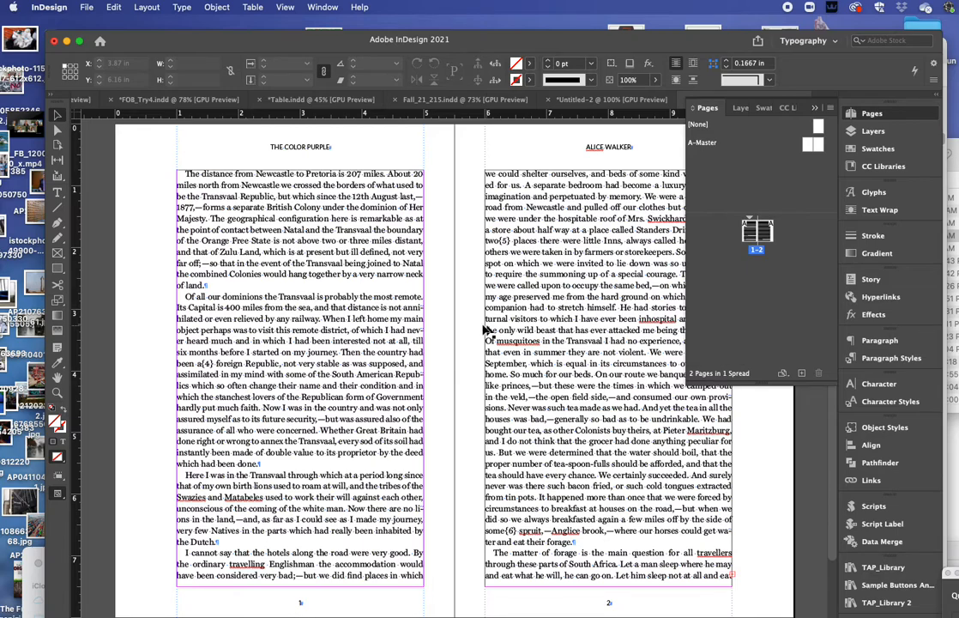
scroll(488, 329, down, 2)
scroll(489, 329, up, 4)
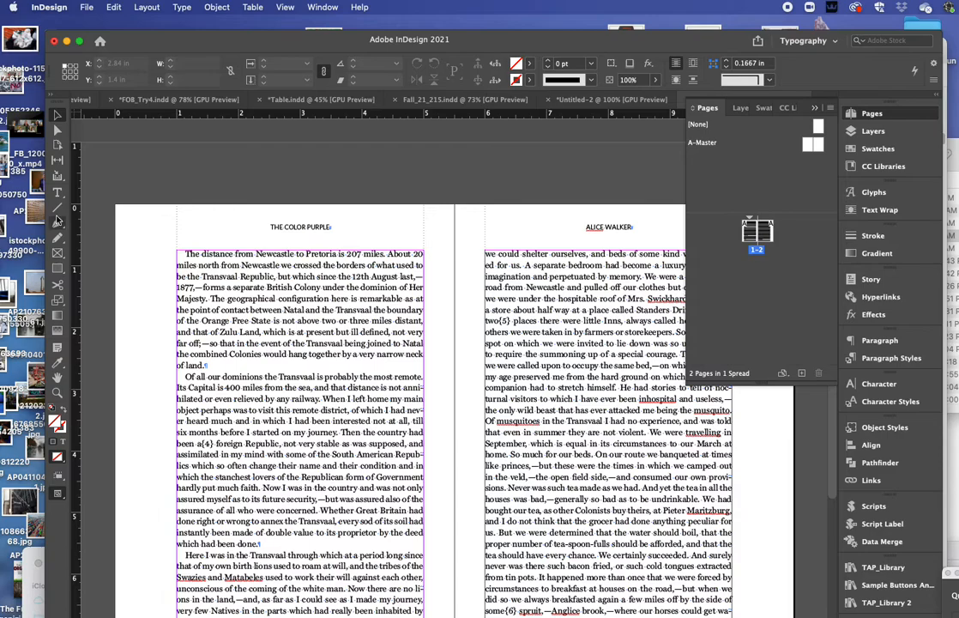
click(58, 393)
click(281, 407)
click(519, 405)
click(447, 402)
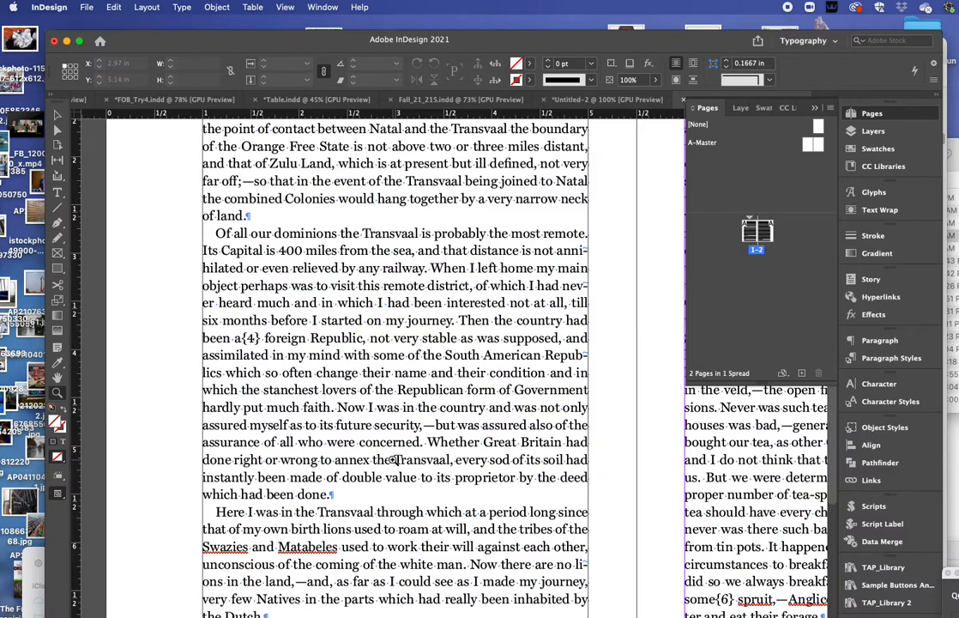
alt+click(392, 460)
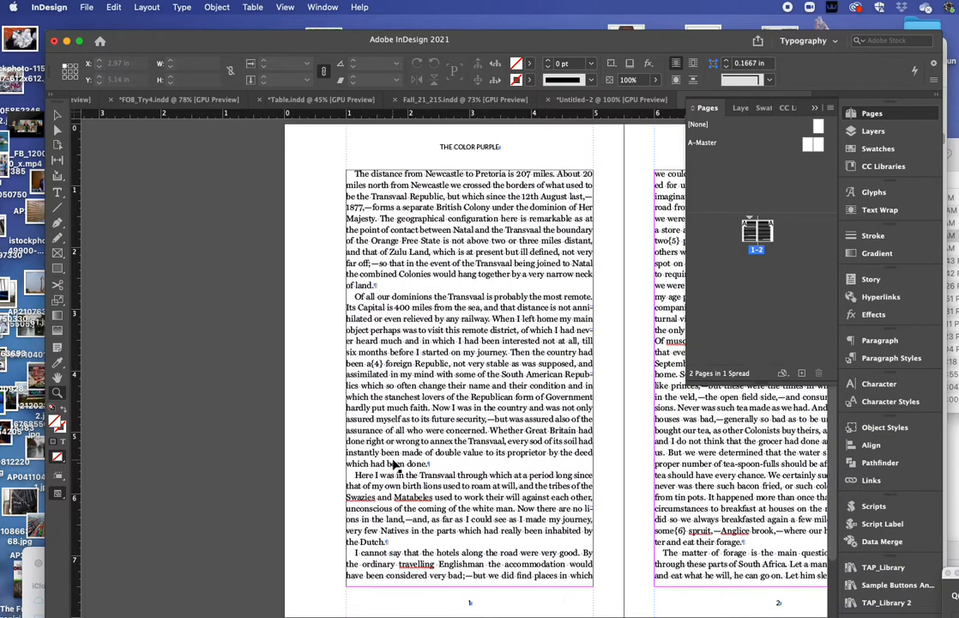
scroll(519, 403, right, 5)
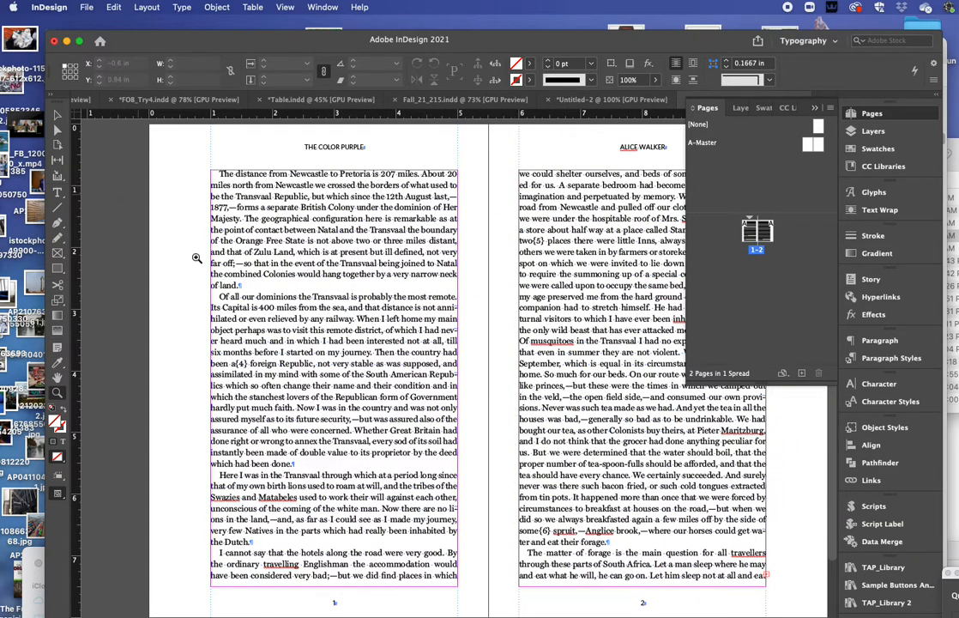
Step: Return to the Selection tool and open and close the Layout menu without choosing a command
click(57, 190)
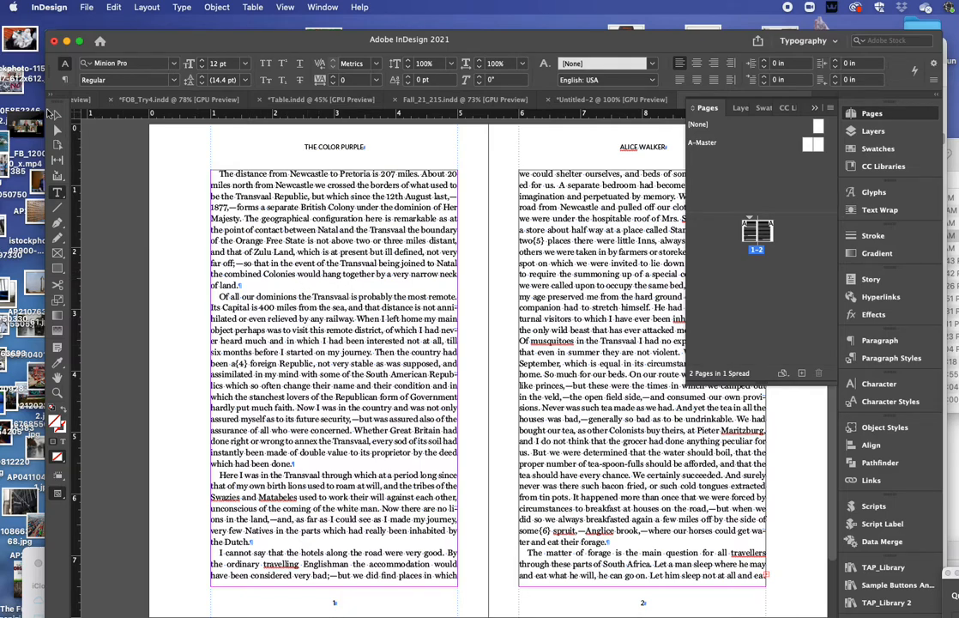
key(v)
click(144, 7)
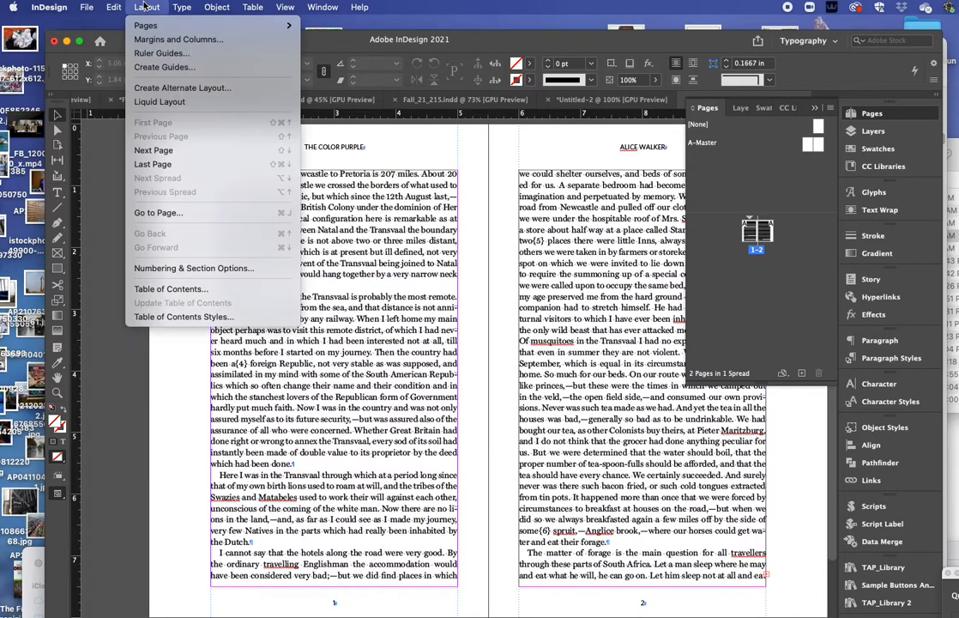
click(141, 4)
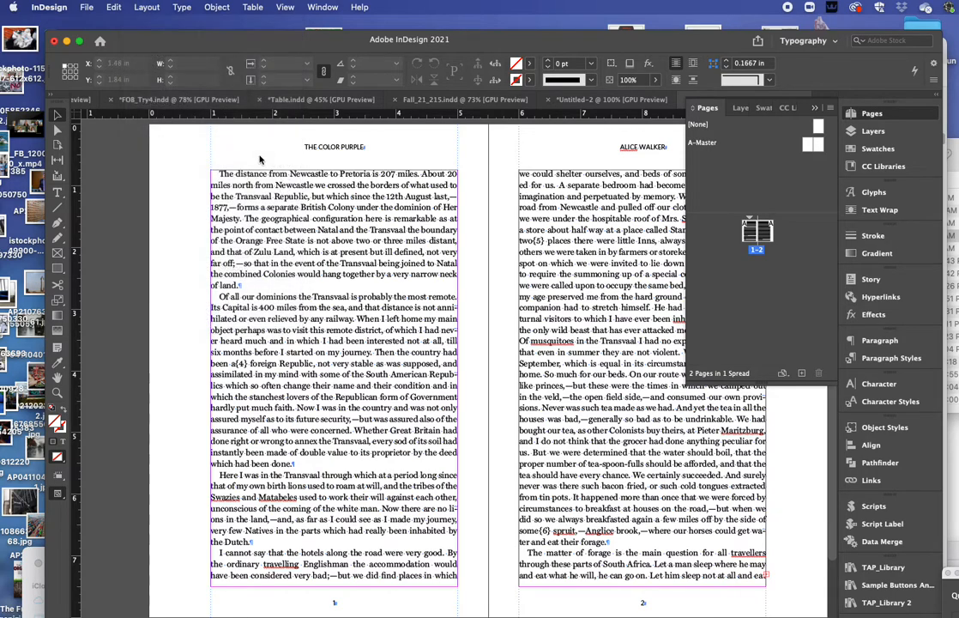
click(347, 400)
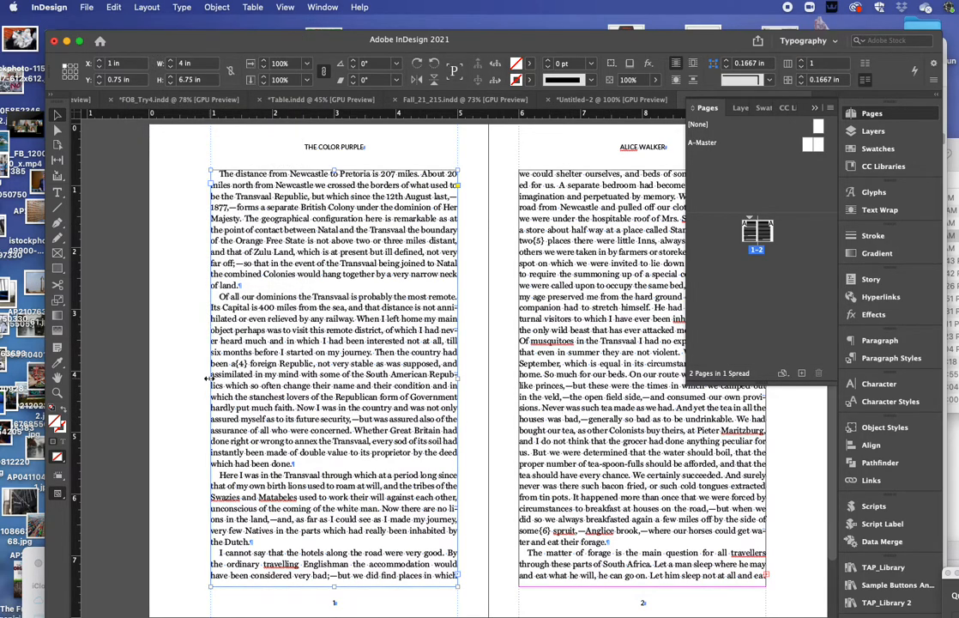
drag(210, 377, 215, 377)
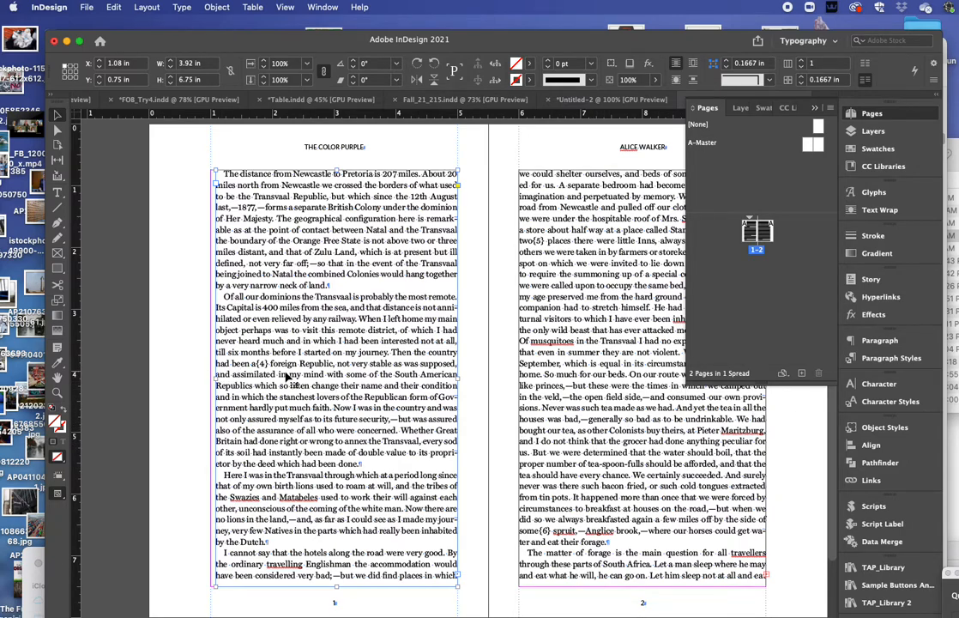
drag(216, 378, 211, 377)
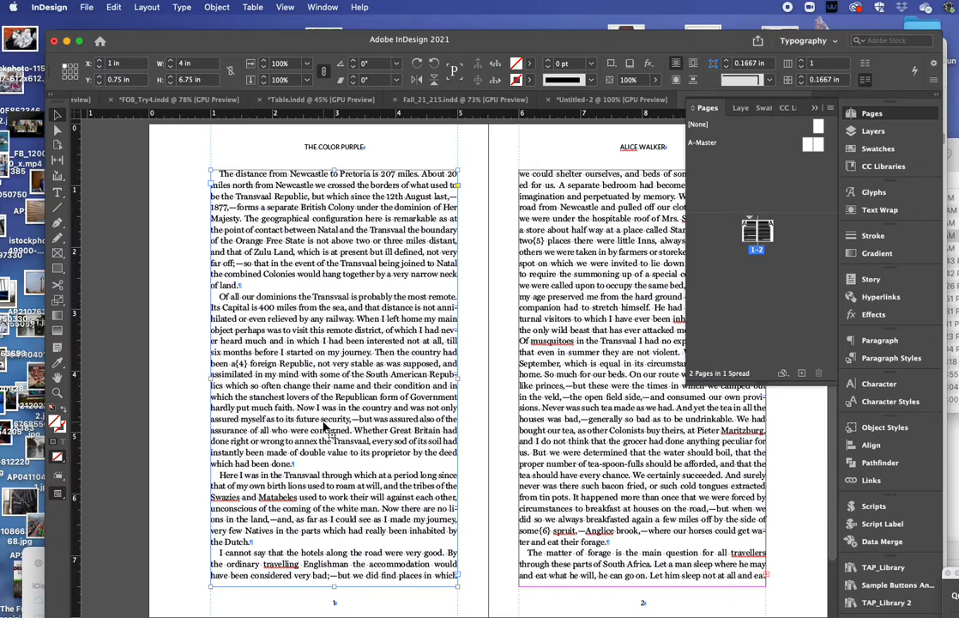
Step: Select the whole story, justify it, and tighten its leading to 7 pt
click(57, 190)
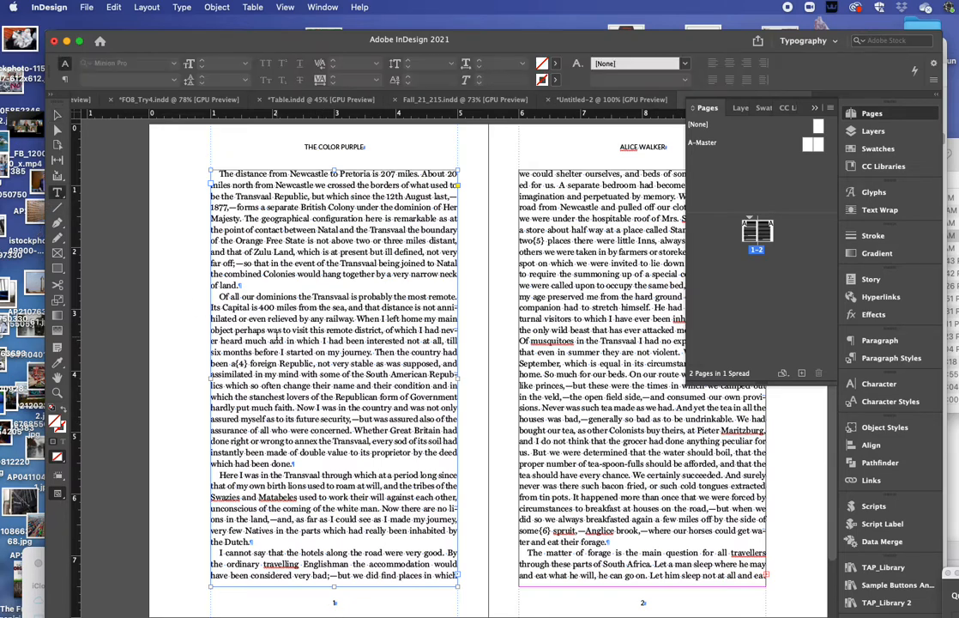
click(276, 332)
key(super+a)
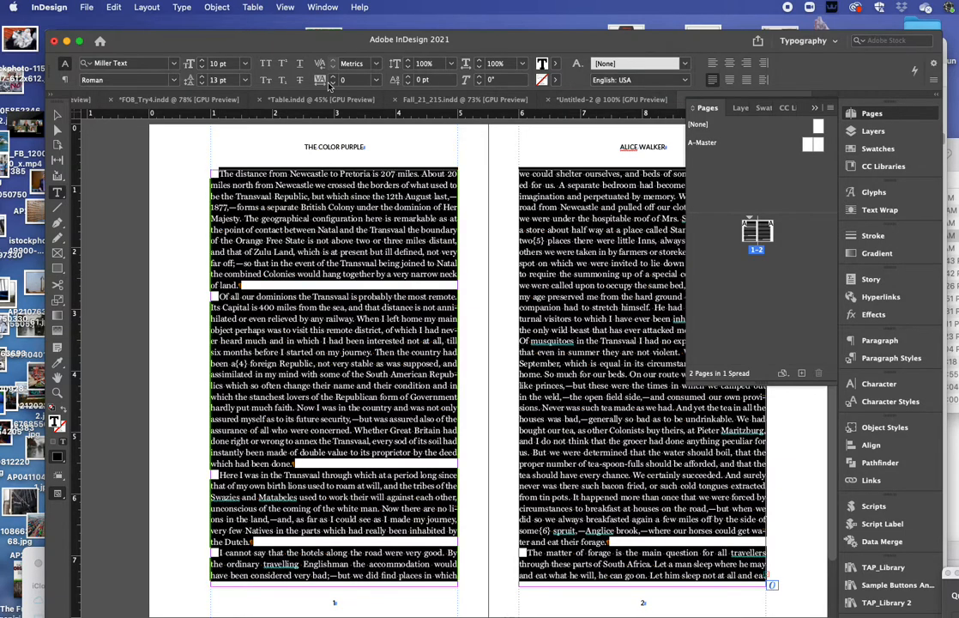
click(745, 79)
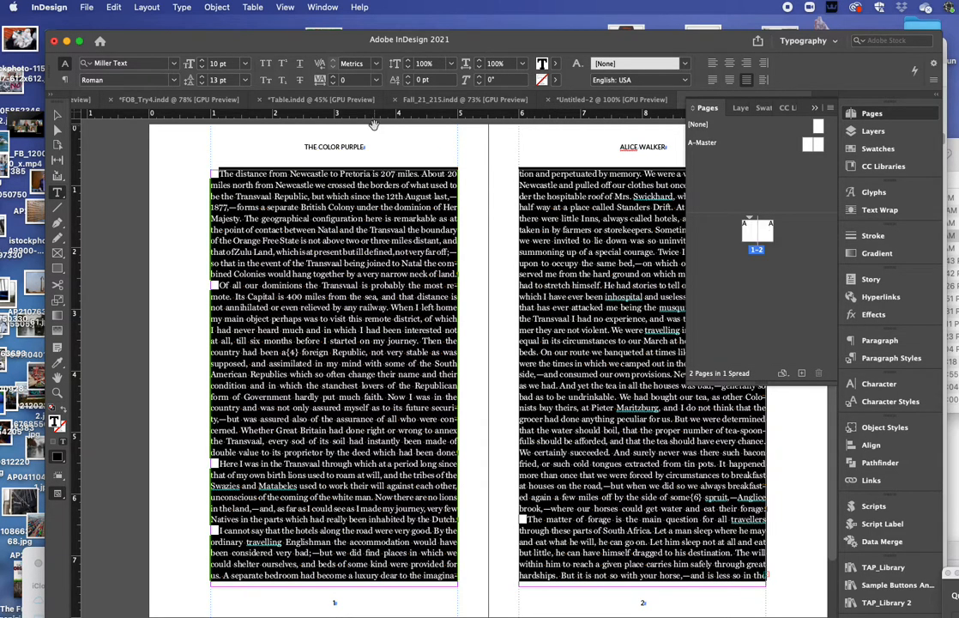
key(alt+Up)
key(alt+Up)
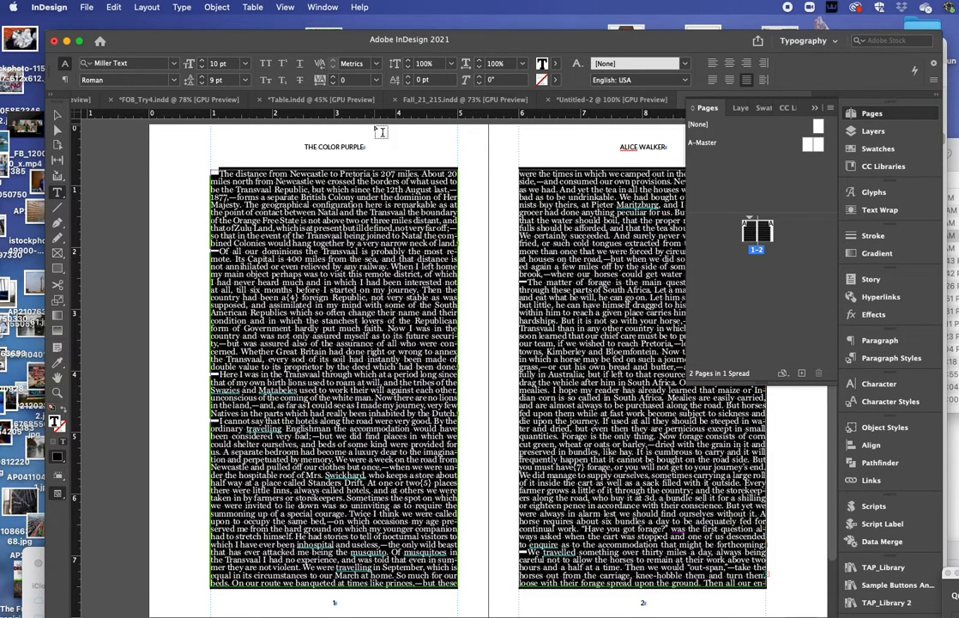
key(alt+Up)
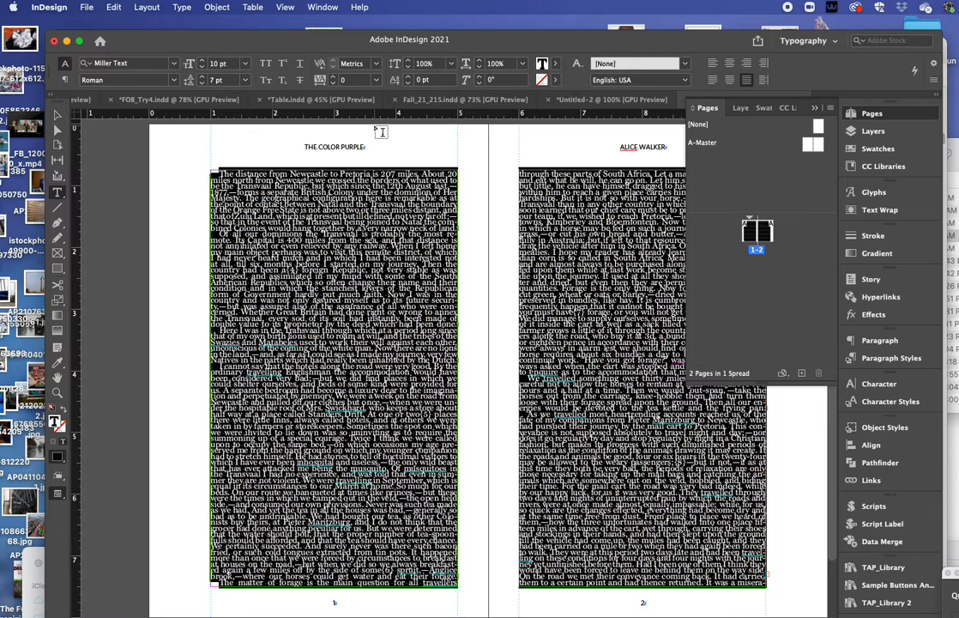
scroll(382, 133, down, 2)
super+click(499, 219)
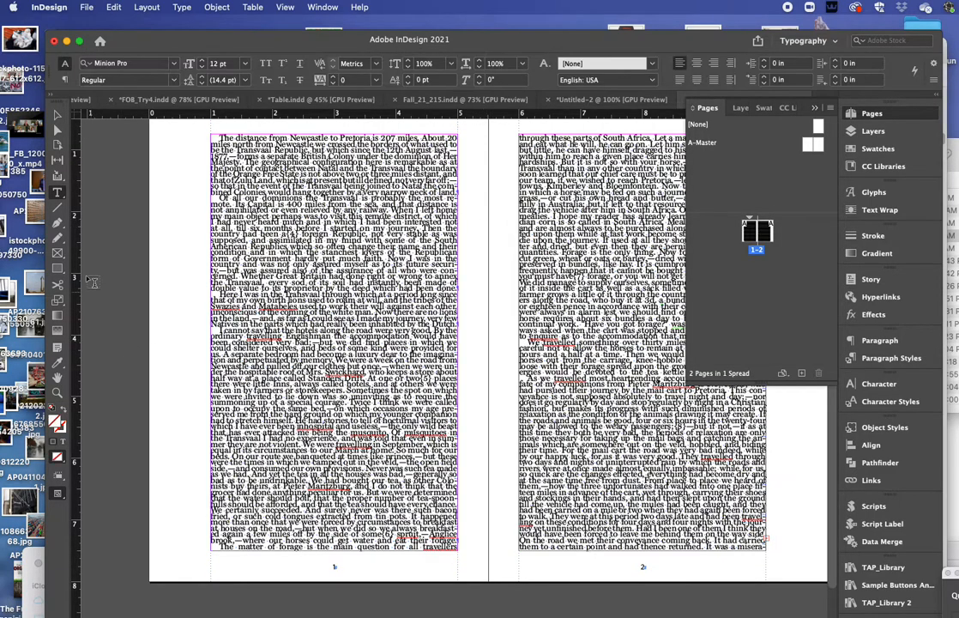
scroll(324, 287, up, 5)
scroll(341, 349, down, 1)
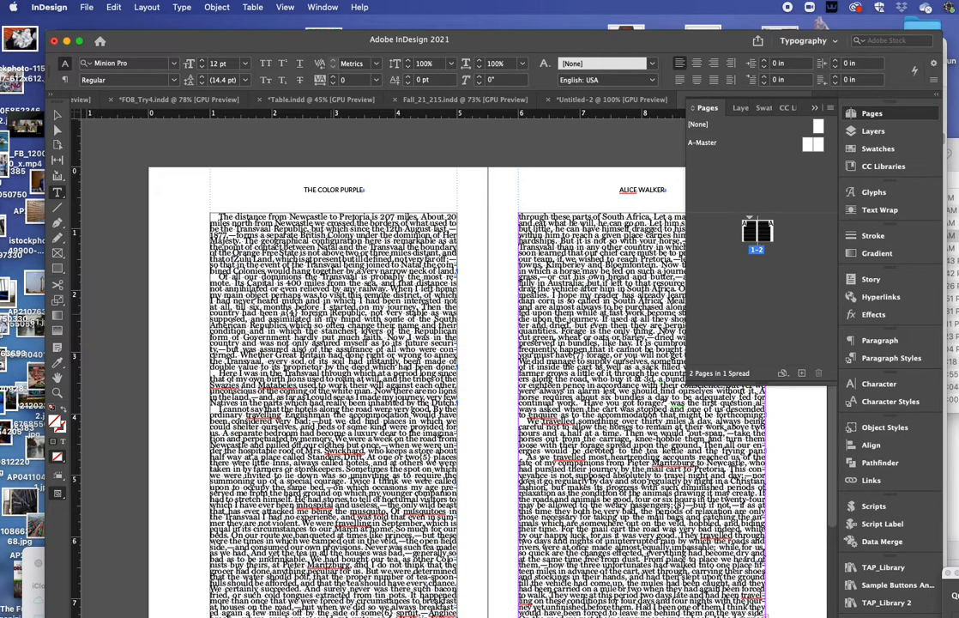
Step: Widen the whole story's leading to 13 pt and undo the accidental frame resize
click(274, 261)
key(super+a)
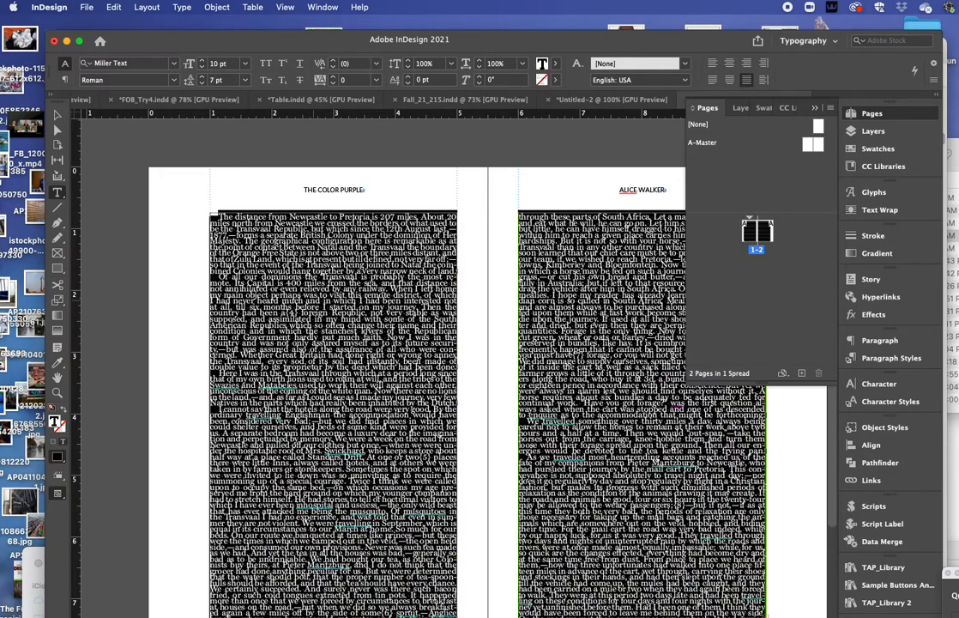
key(alt+super+Down)
key(alt+super+Down)
key(alt+super+Down)
key(alt+Down)
key(alt+Down)
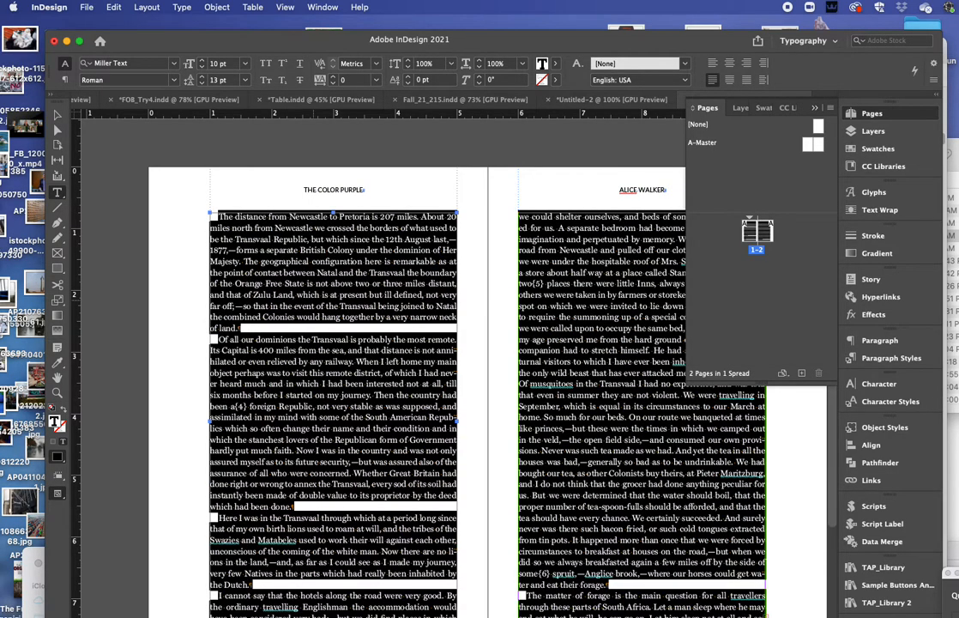
key(Escape)
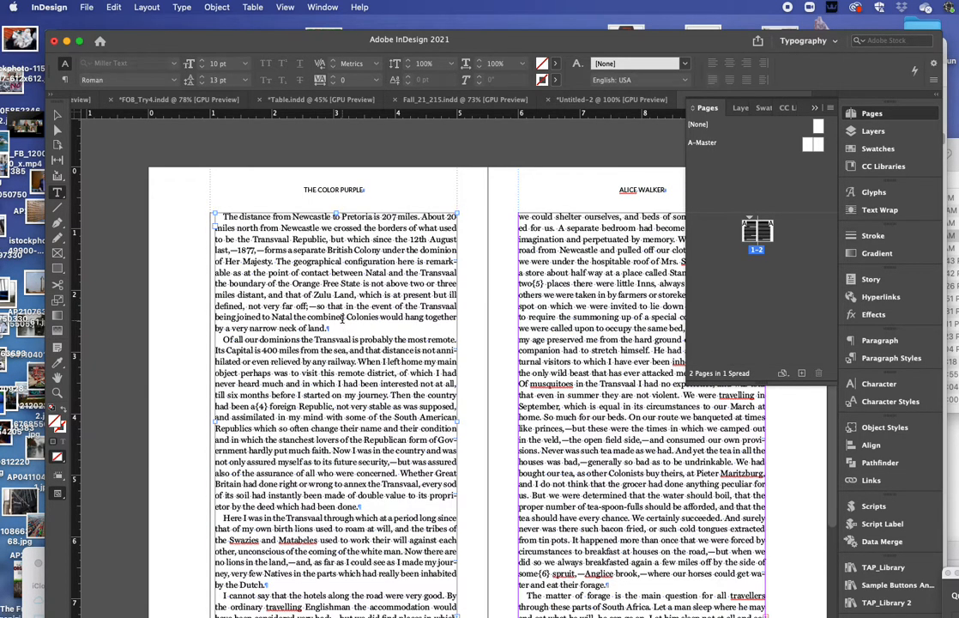
click(111, 7)
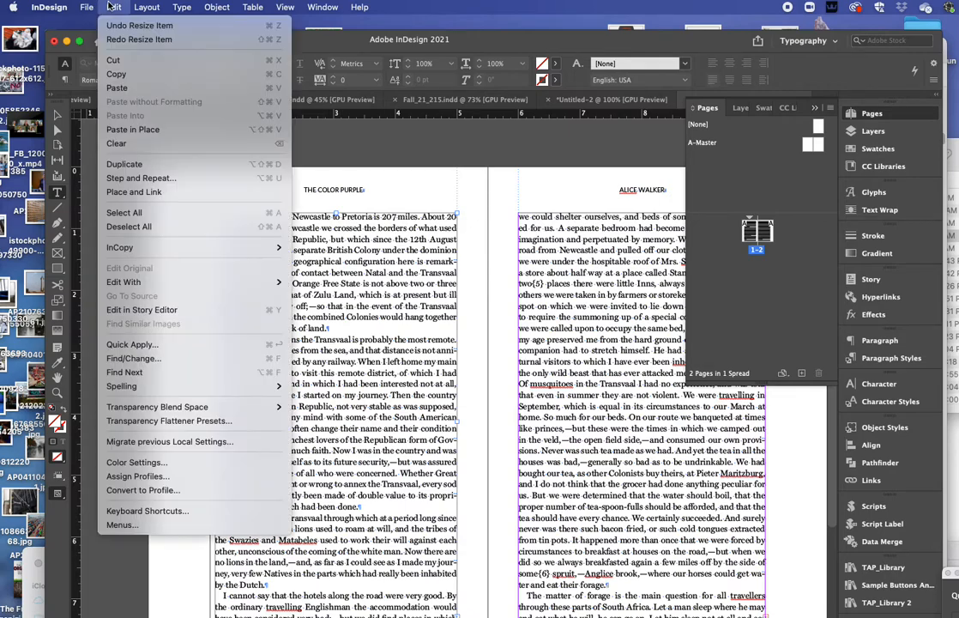
click(116, 26)
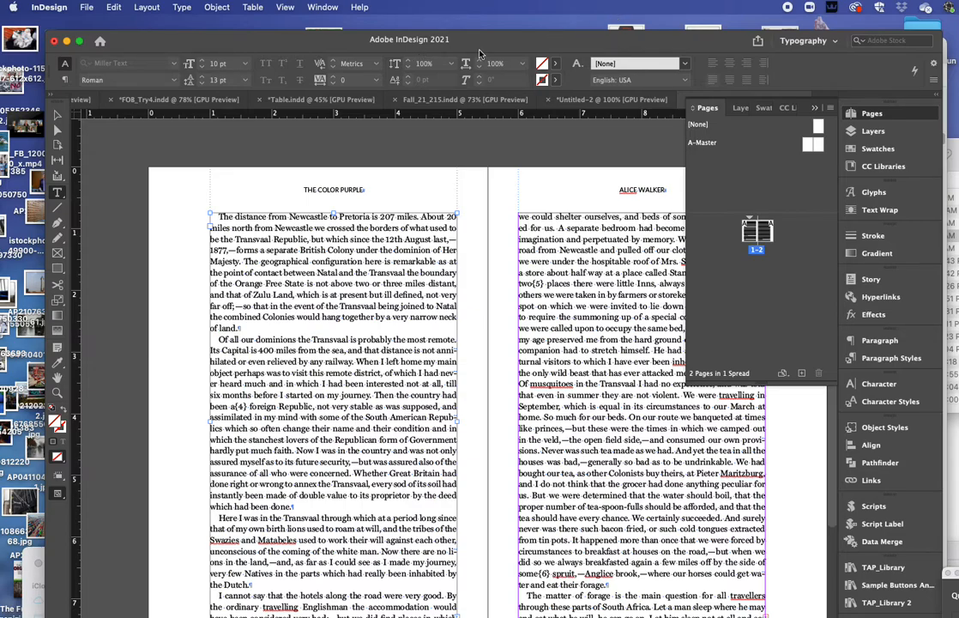
Step: Start an export named TestPage to the Desktop in Adobe PDF (Print) format
drag(498, 47, 480, 38)
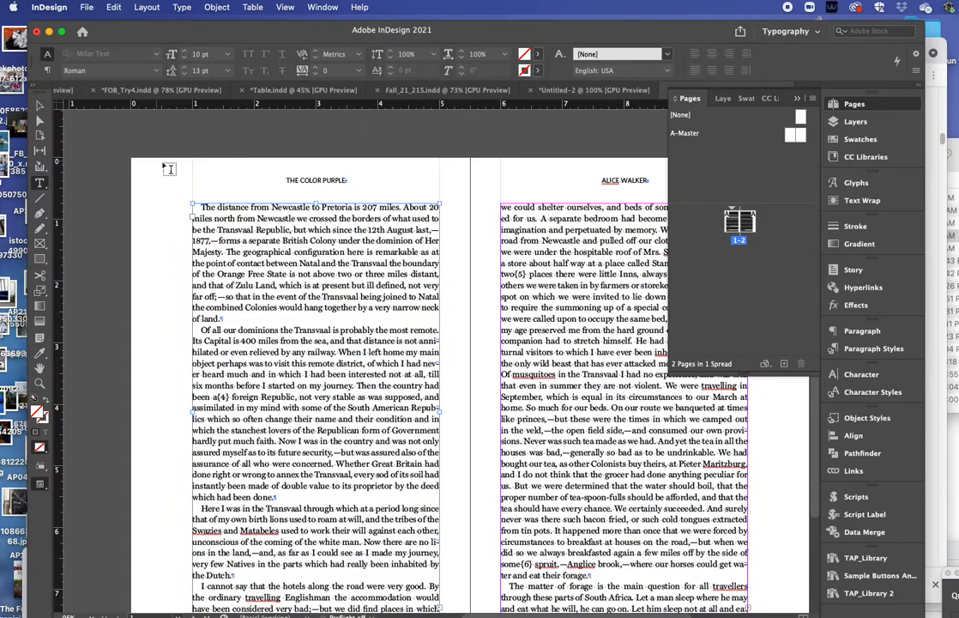
click(86, 7)
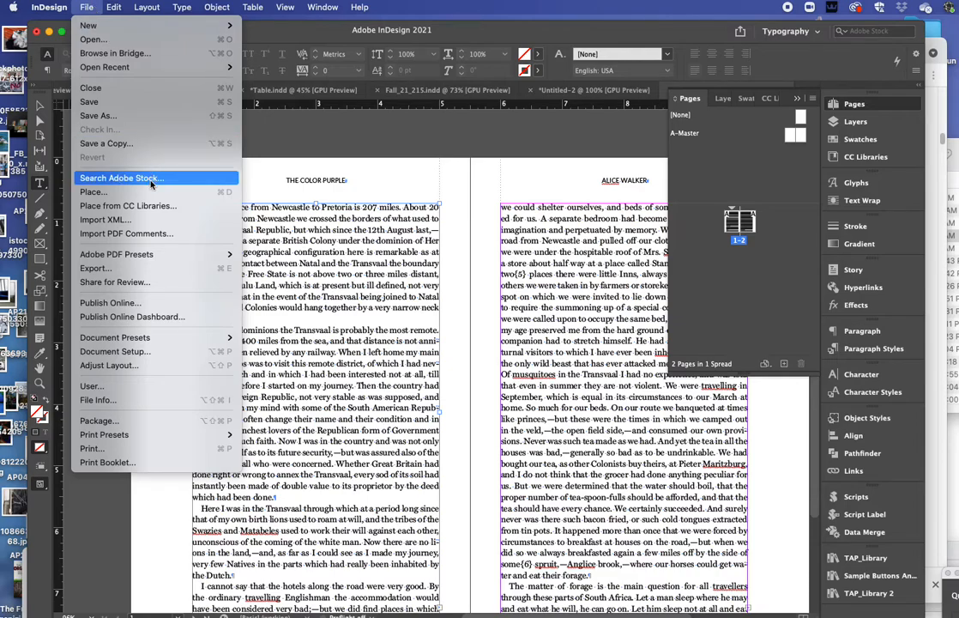
click(139, 269)
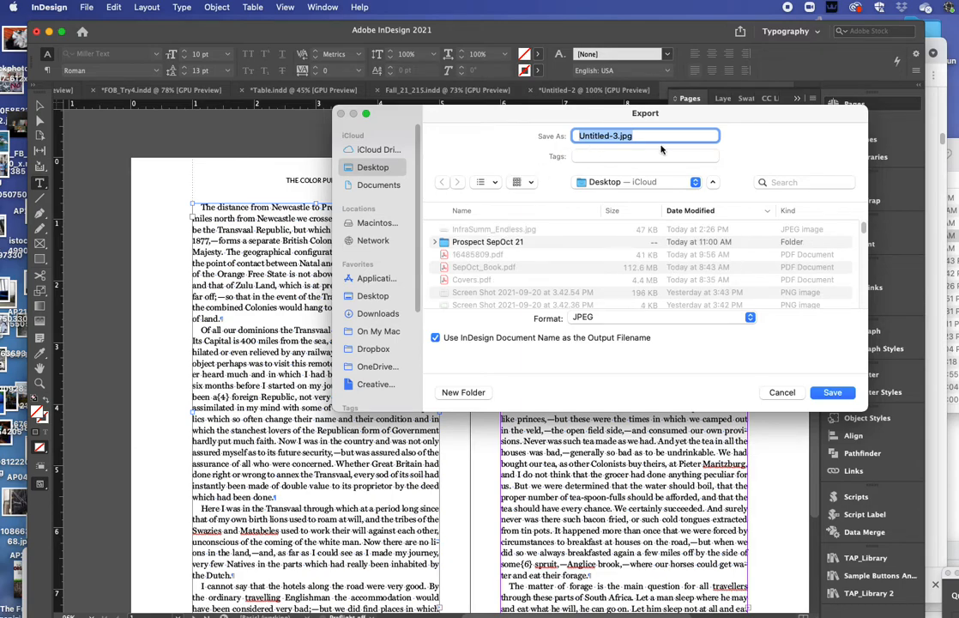
drag(554, 115, 556, 161)
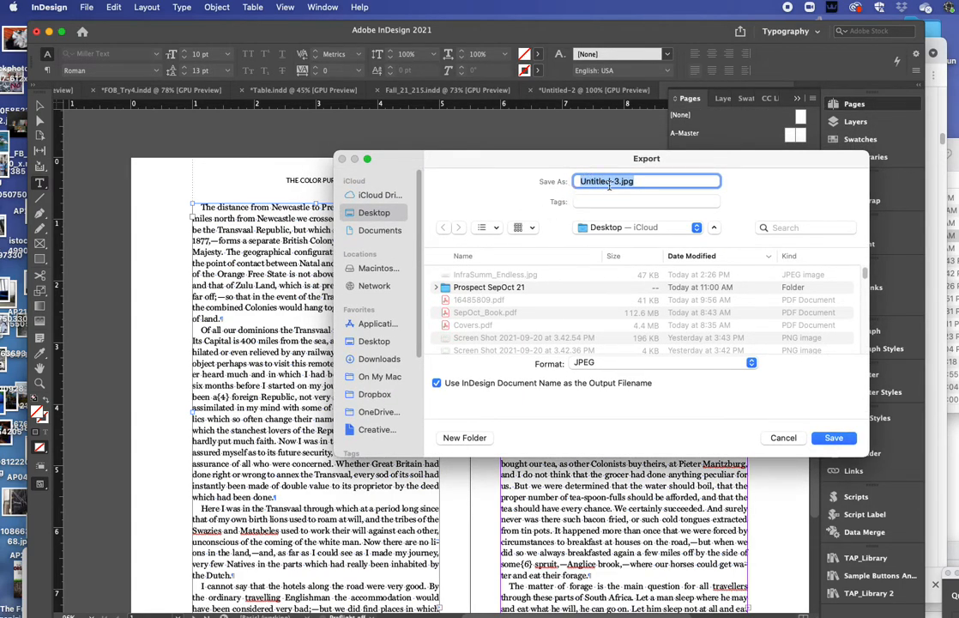
click(618, 182)
drag(618, 182, 478, 169)
text(TestPage)
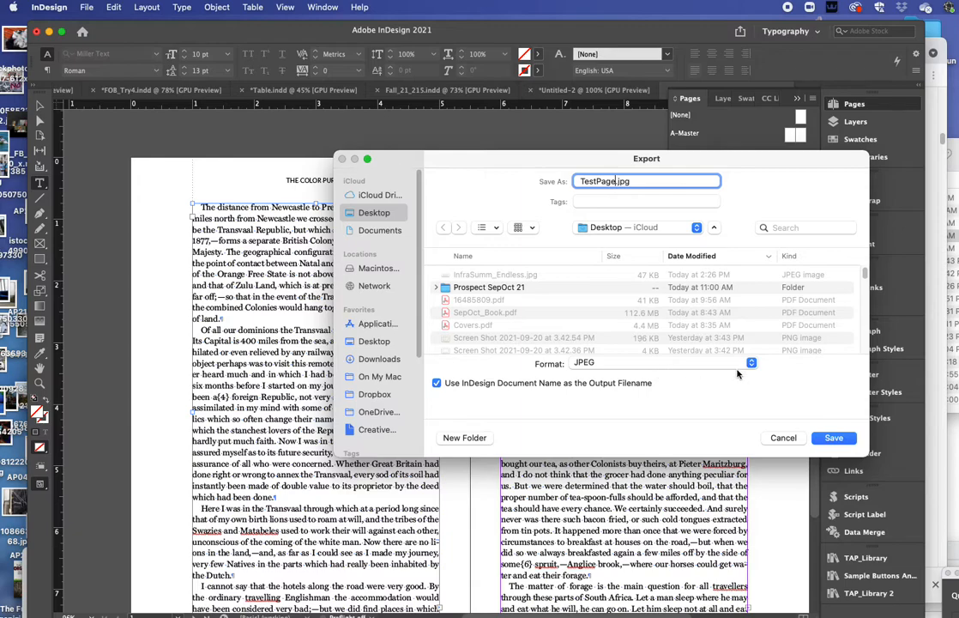
click(643, 363)
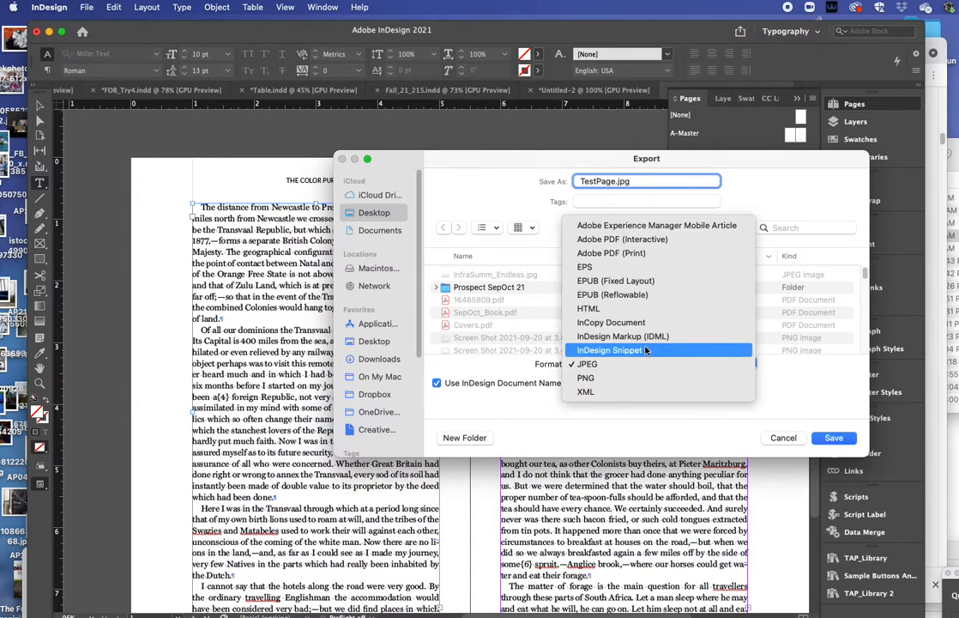
click(641, 253)
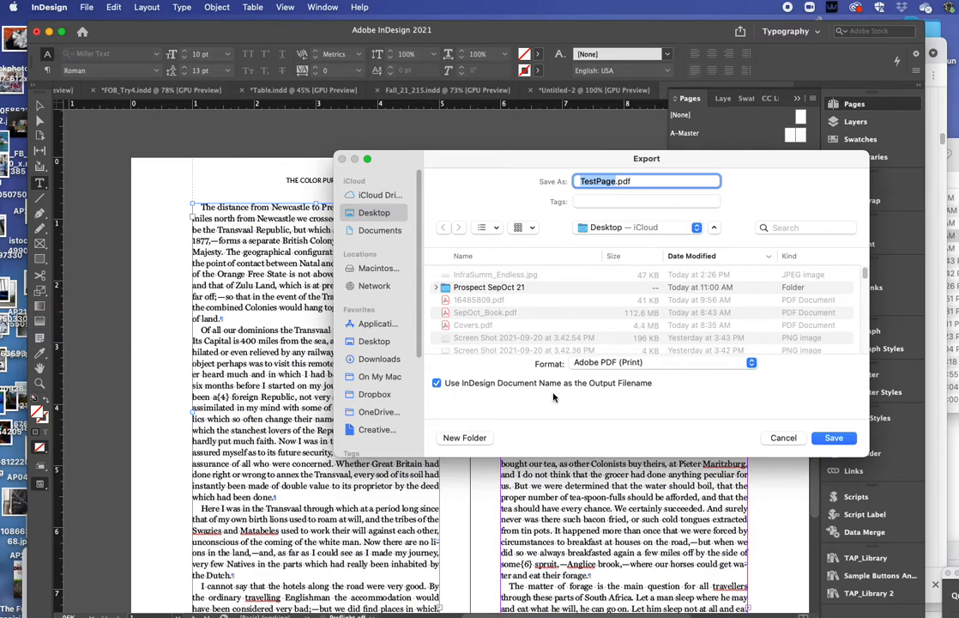
Step: Set the PDF to open in Single Page layout and add crop marks
click(833, 439)
drag(528, 135, 420, 136)
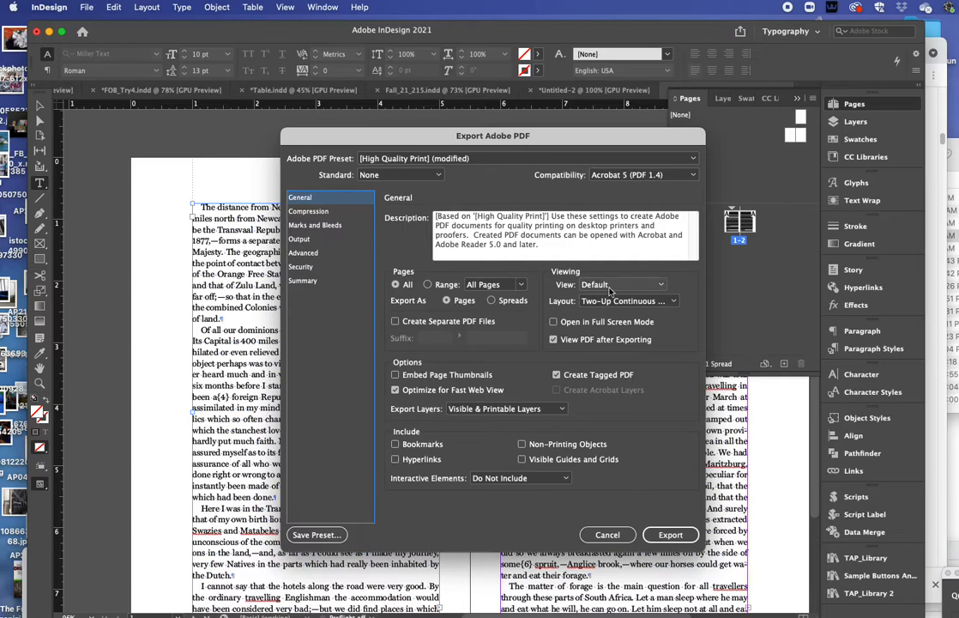
click(632, 302)
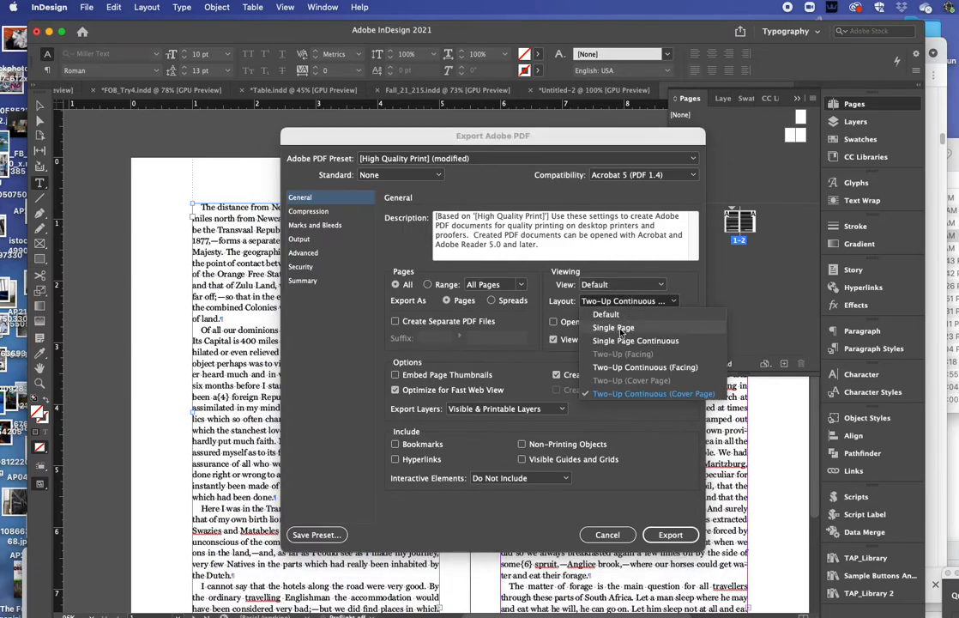
click(621, 329)
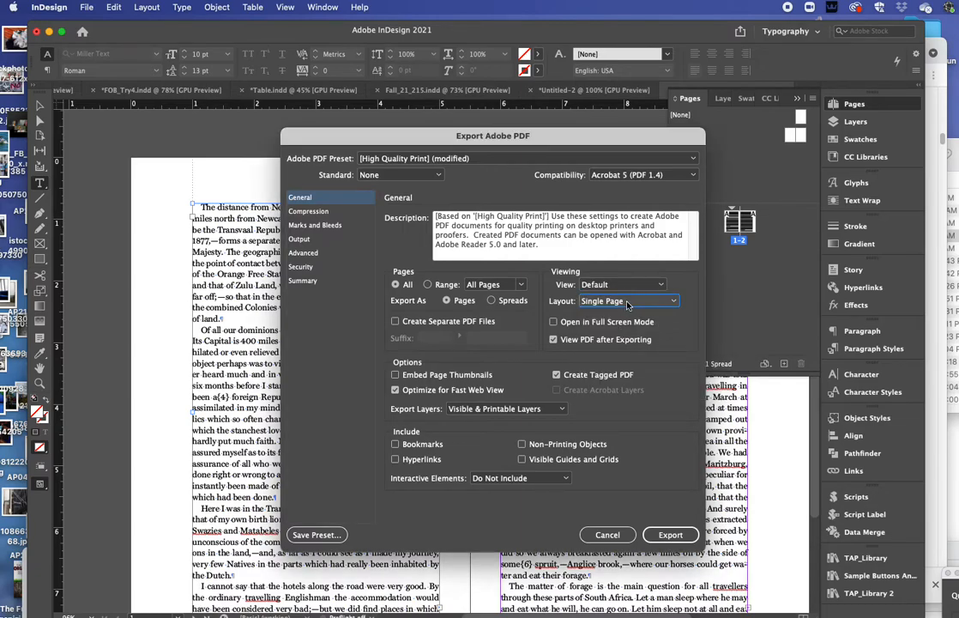
click(315, 225)
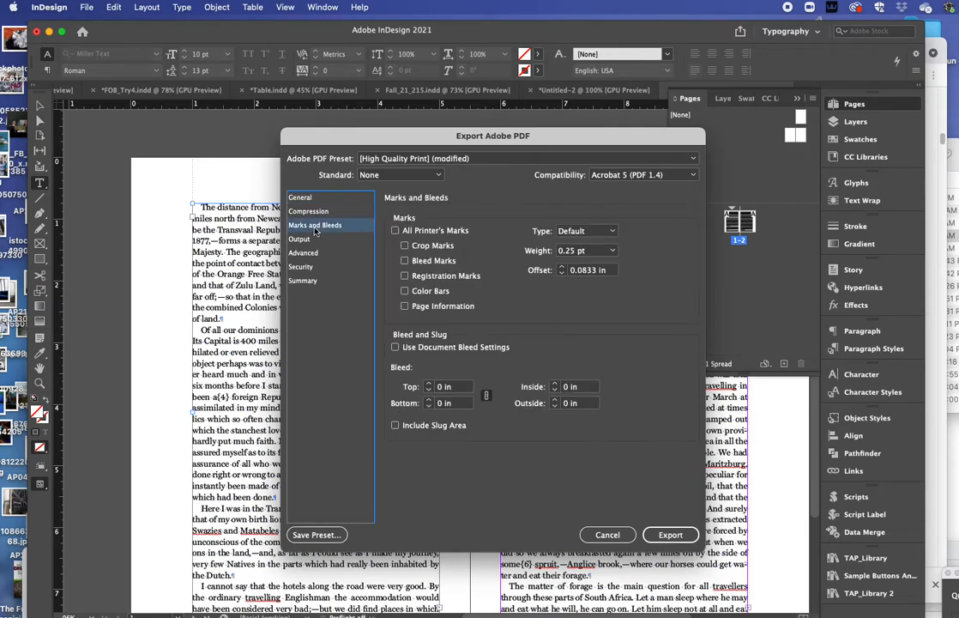
click(404, 246)
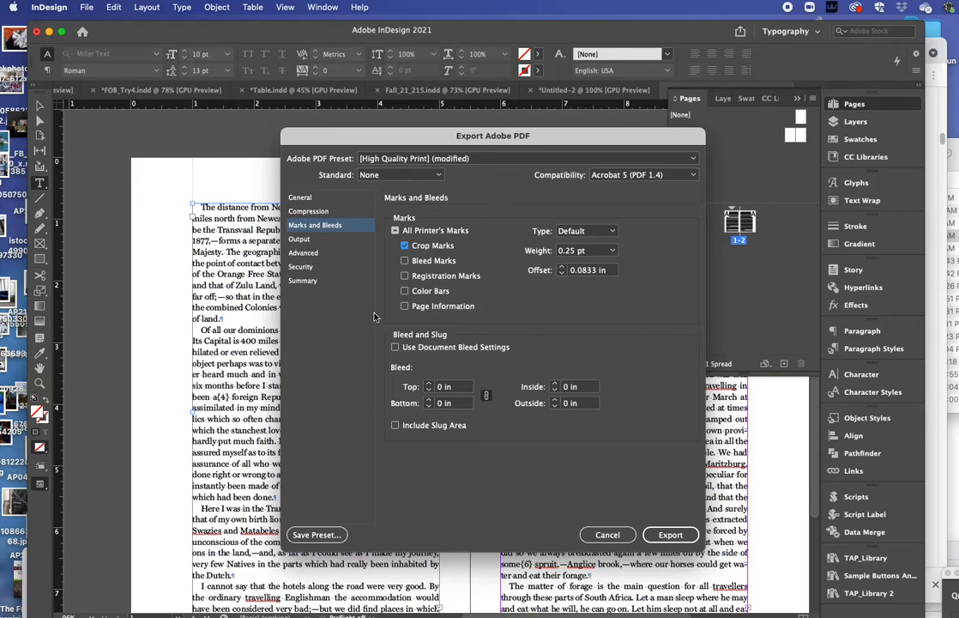
Step: Export TestPage.pdf, accept the overset-text warning, and bring Acrobat to the front
click(323, 201)
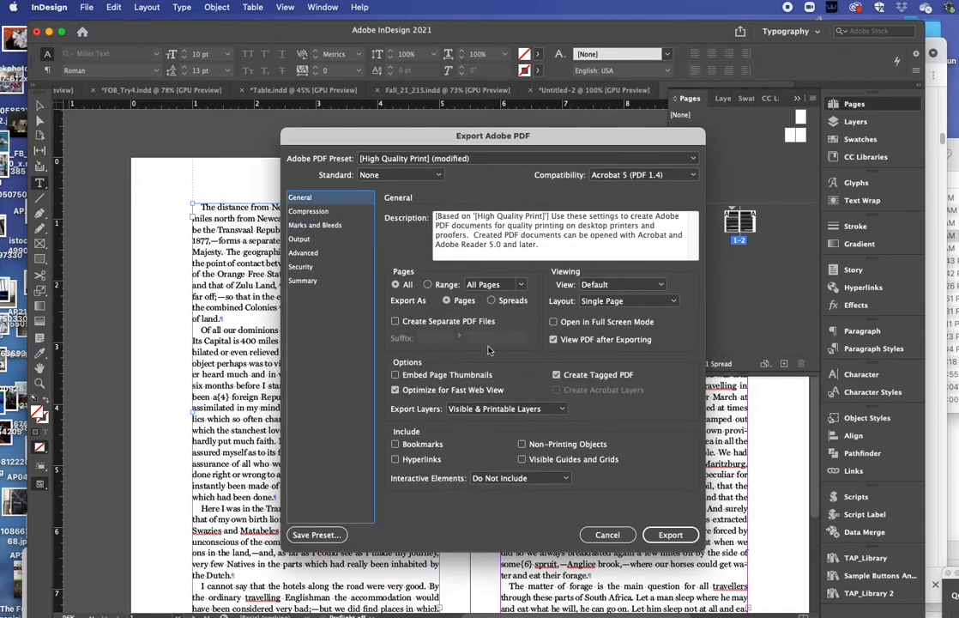
click(678, 537)
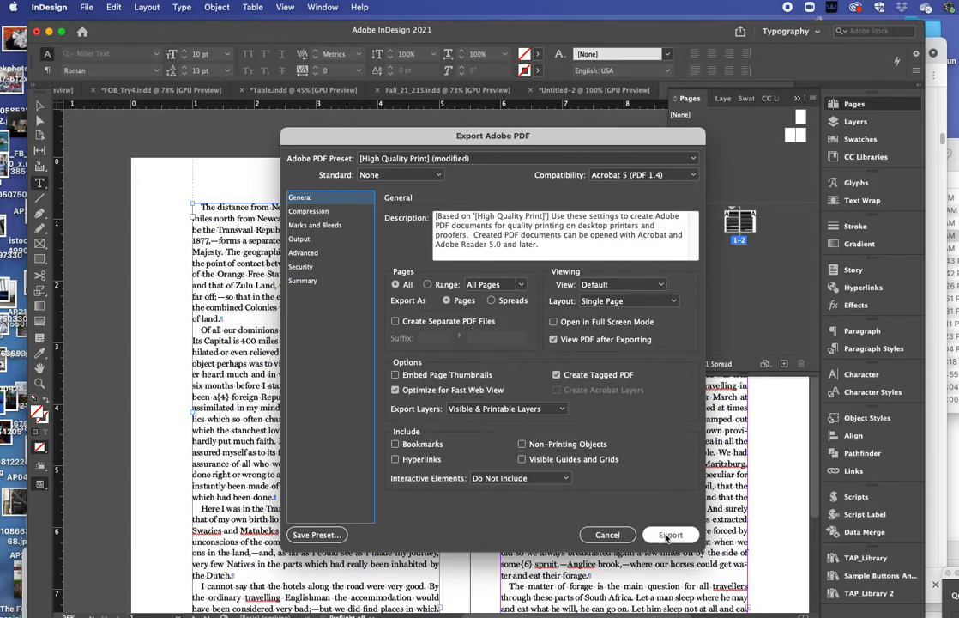
click(667, 536)
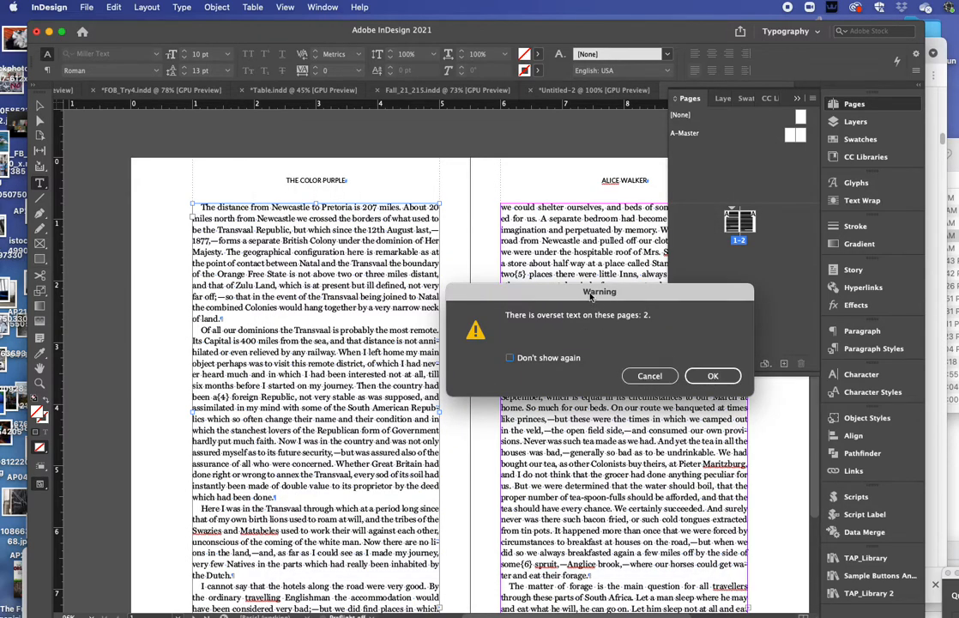
click(710, 377)
drag(411, 548, 294, 13)
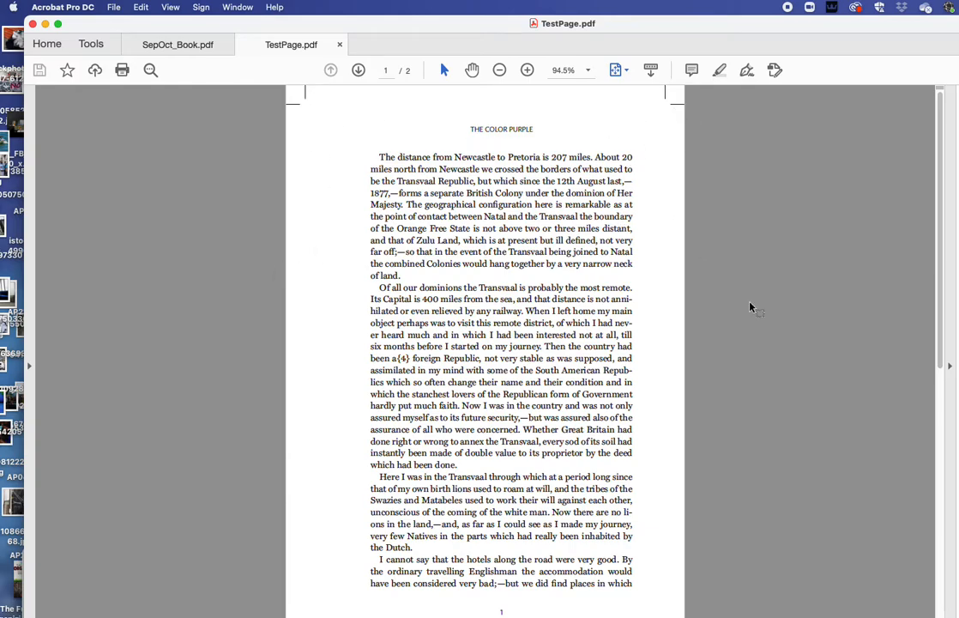
Step: Shrink and reposition the Acrobat window to view page 1 of TestPage.pdf
drag(958, 617, 905, 559)
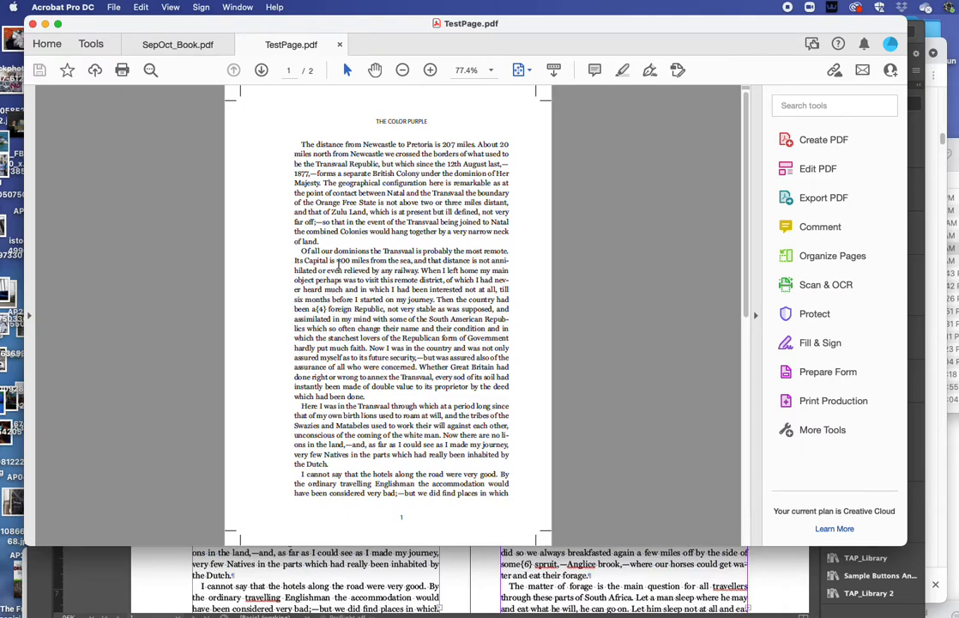
drag(259, 23, 313, 32)
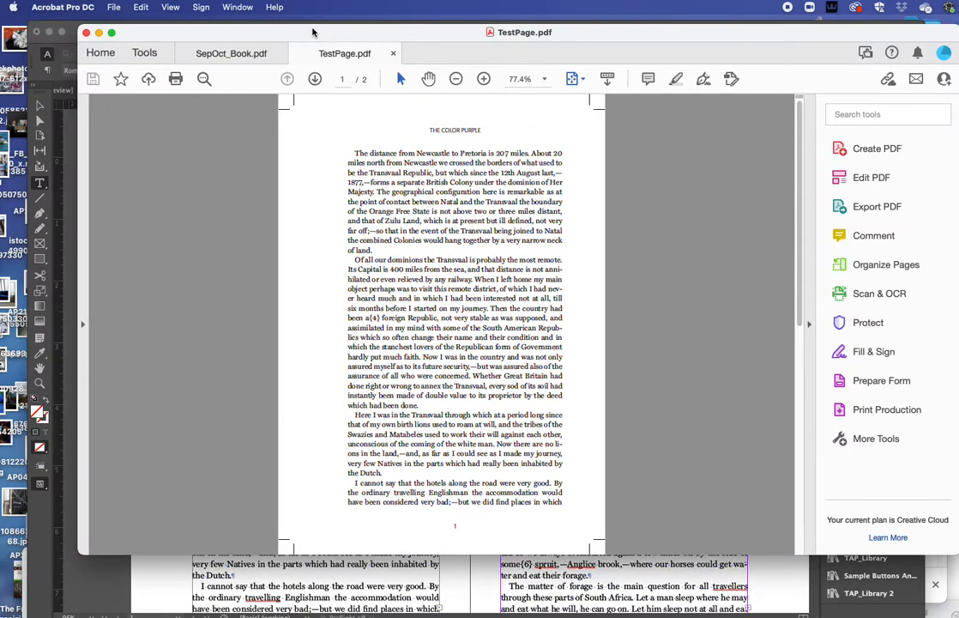
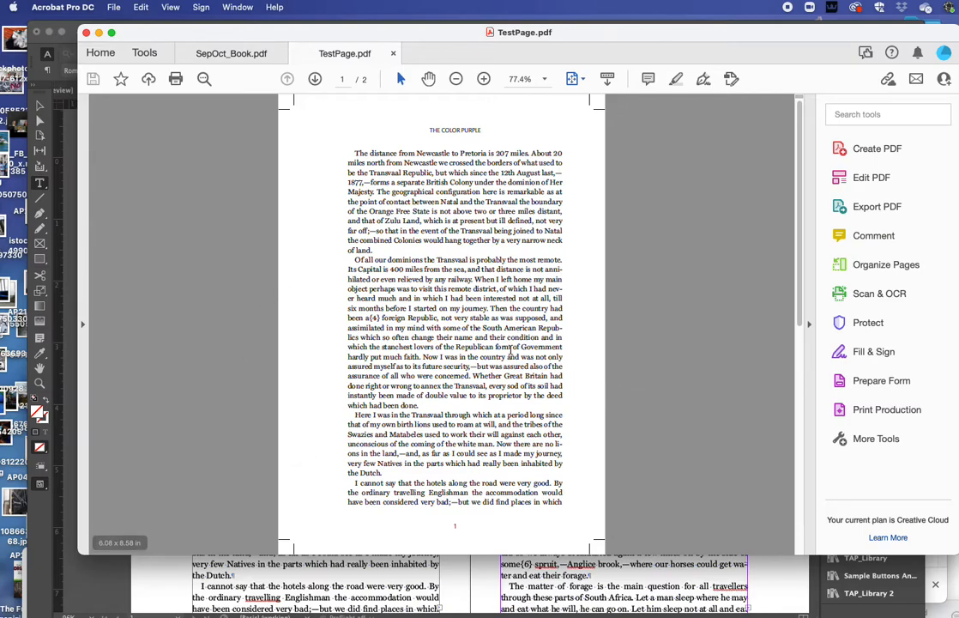
Step: Move the TestPage.pdf preview window aside and bring the InDesign Color Purple spread forward
drag(287, 33, 848, 580)
click(420, 351)
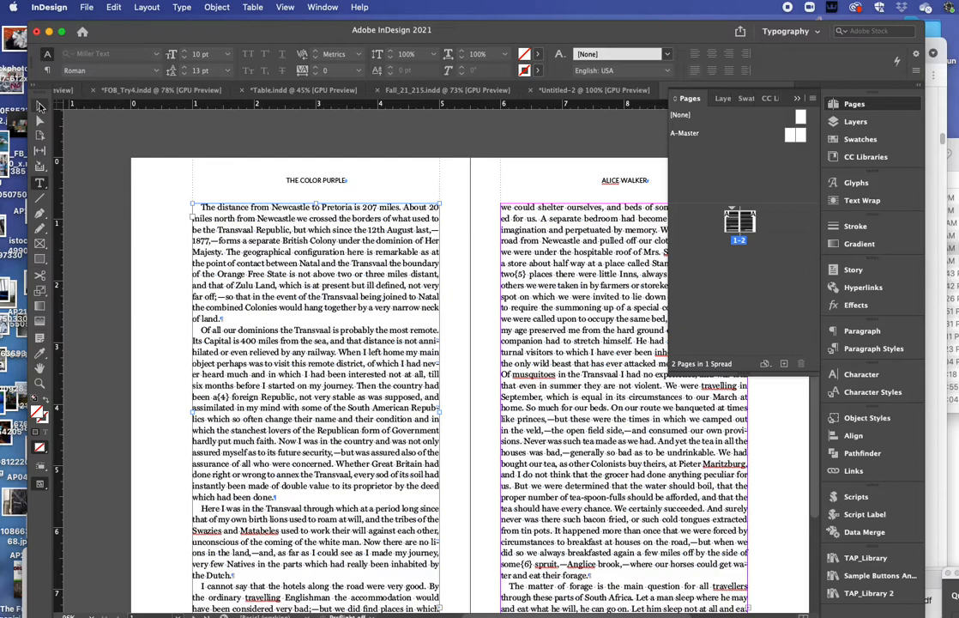
Step: Select the right-page text frame and change its columns from 1 to 2
click(38, 104)
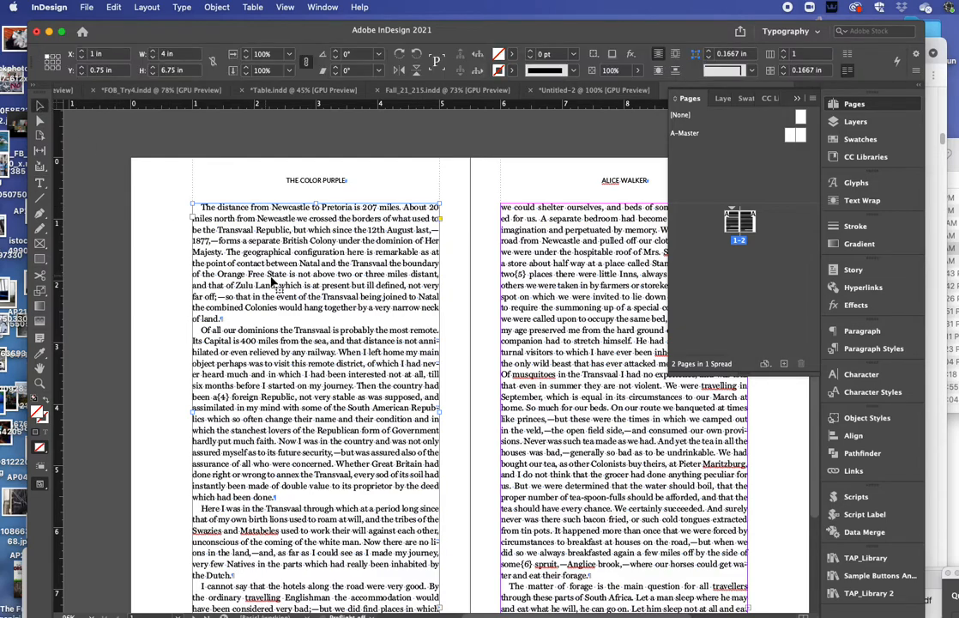
click(550, 309)
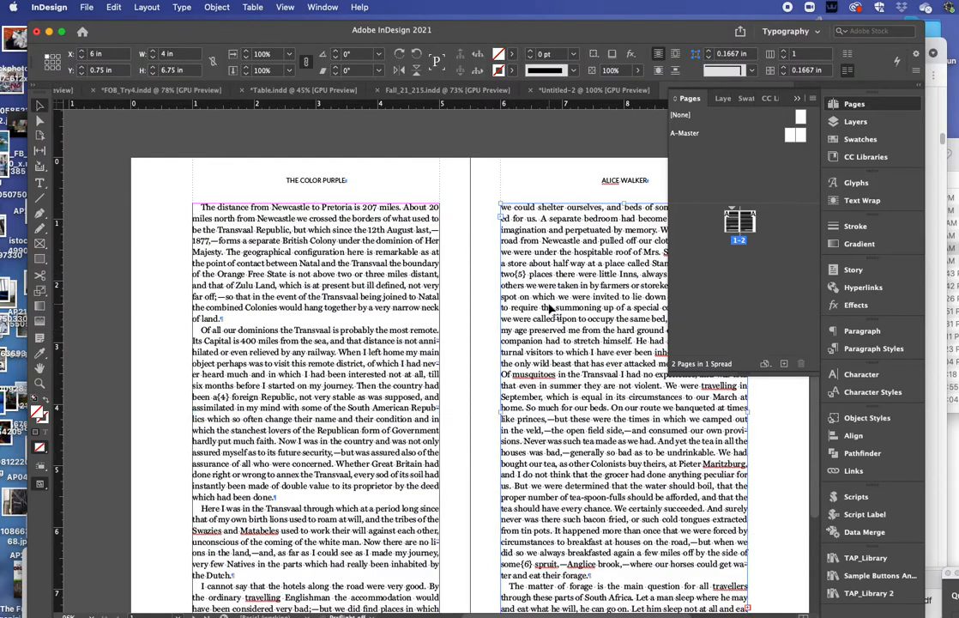
click(784, 52)
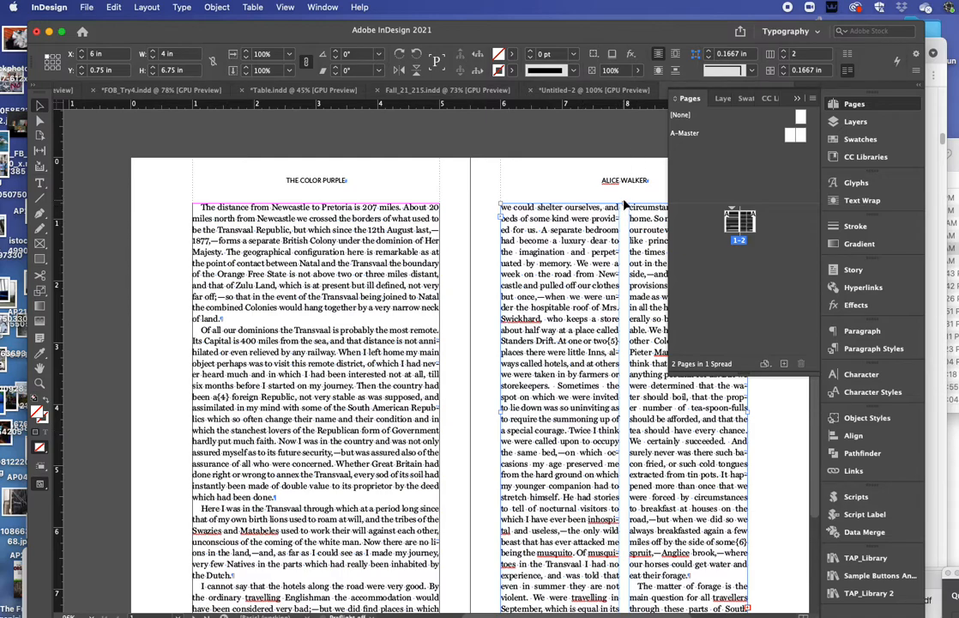
Step: Lower the right-page frame's top edge to about Y 4.22 in, leaving 3.28 in height
drag(624, 204, 604, 420)
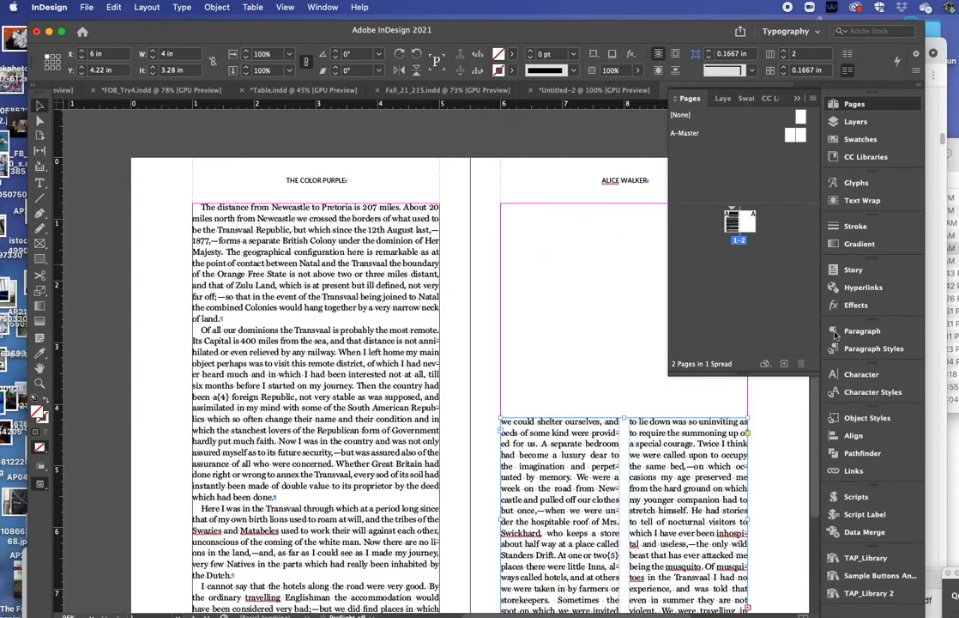
scroll(296, 322, down, 3)
scroll(307, 328, up, 1)
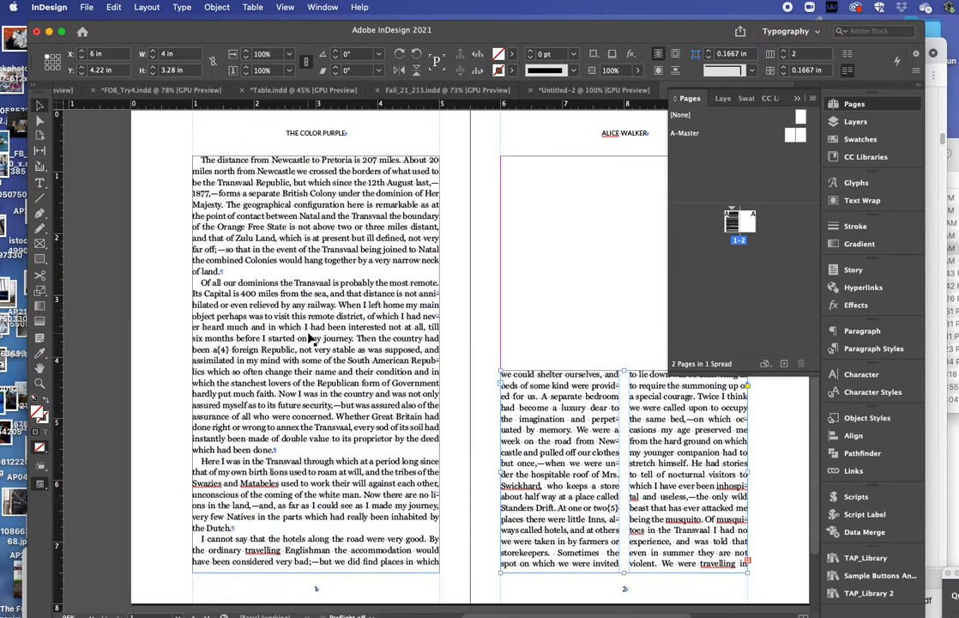
click(549, 308)
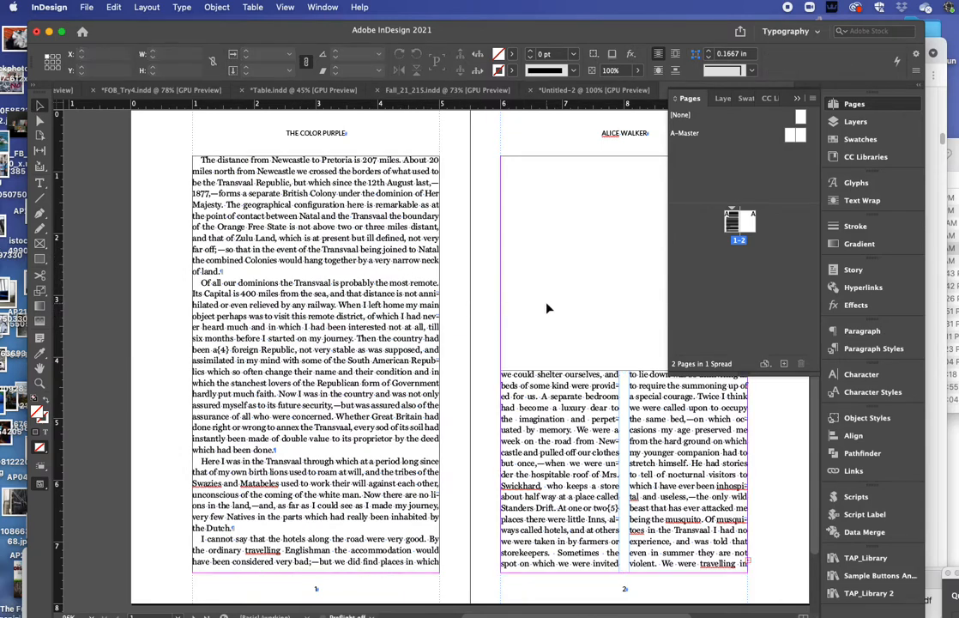